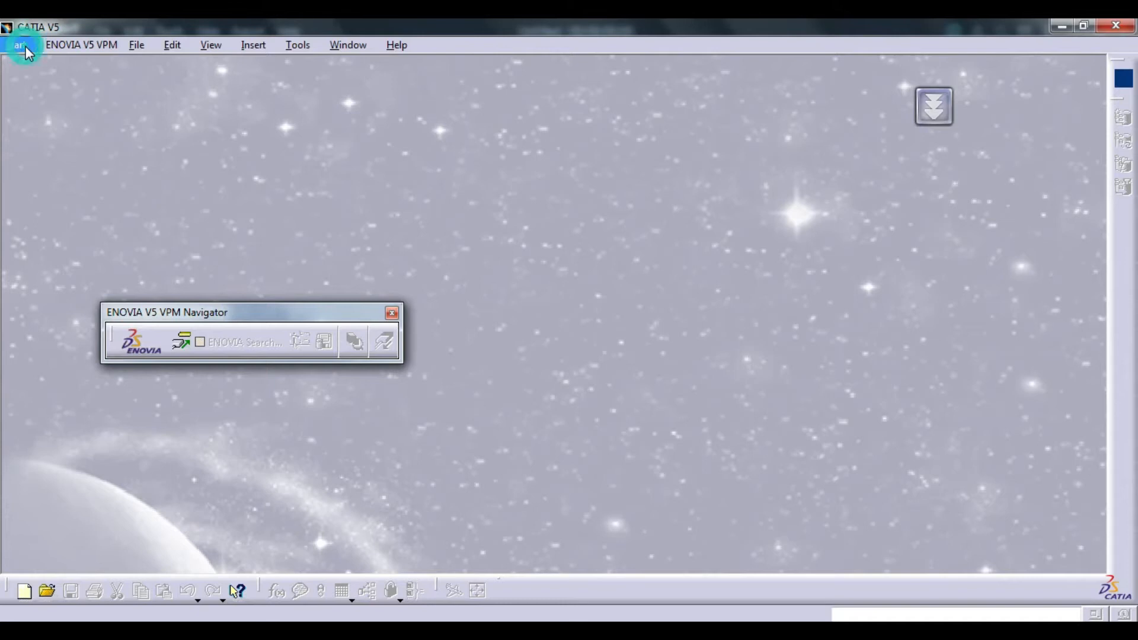
Step: Create a new Part Design part named "Design corner" with hybrid design enabled
{"action": "left_click", "coordinate": [23, 46]}
{"action": "mouse_move", "coordinate": [29, 84]}
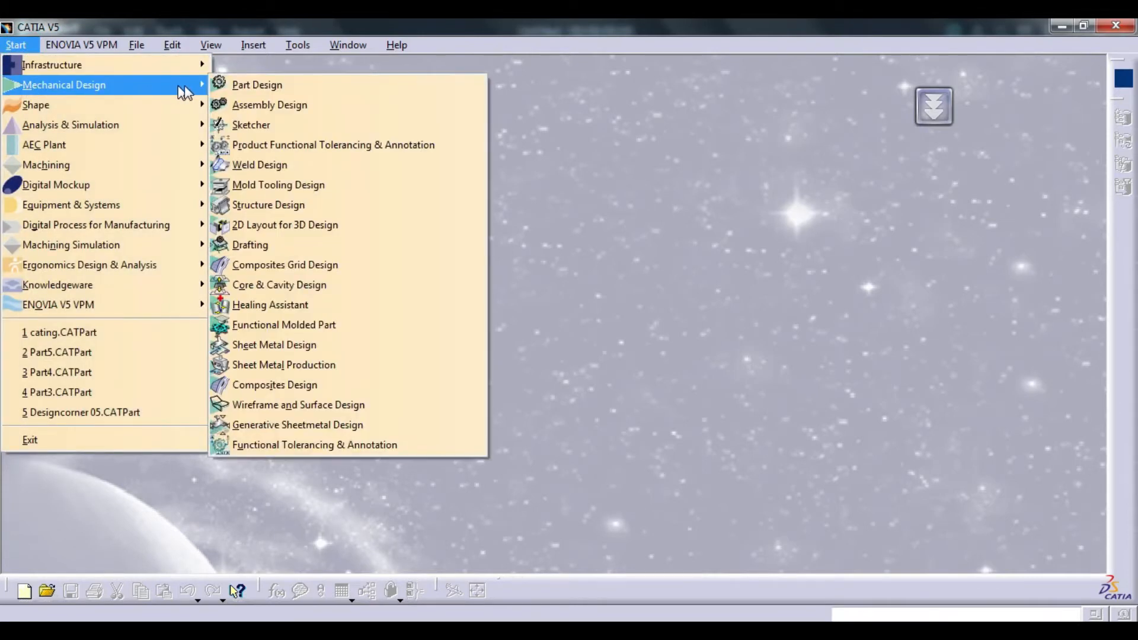
{"action": "left_click", "coordinate": [241, 85]}
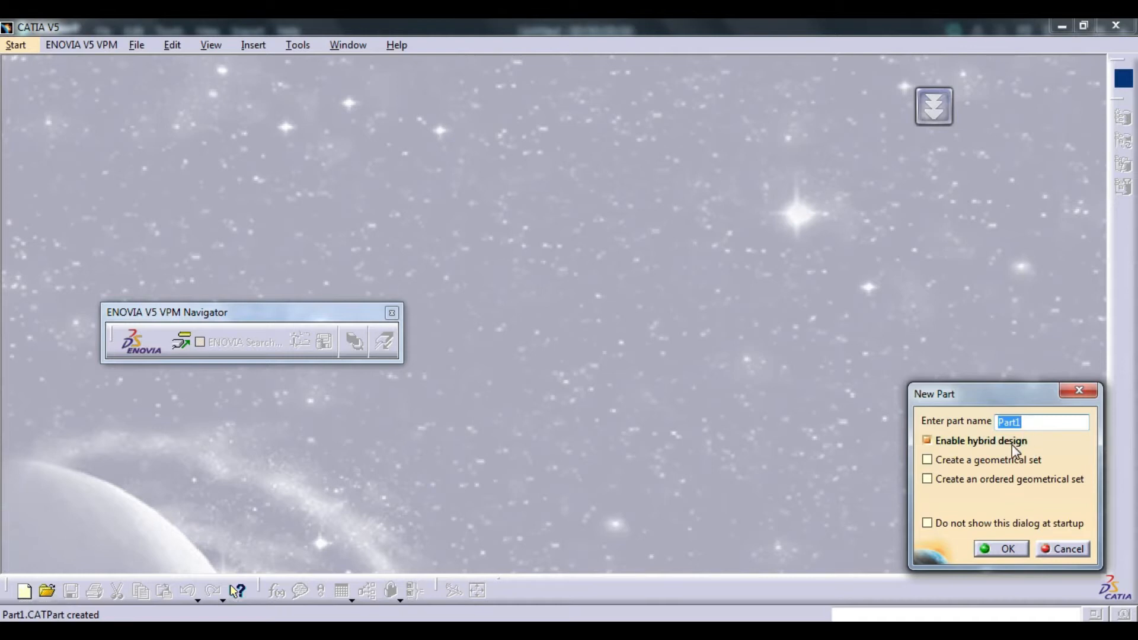
{"action": "type", "text": "Design corner"}
{"action": "left_click", "coordinate": [1003, 548]}
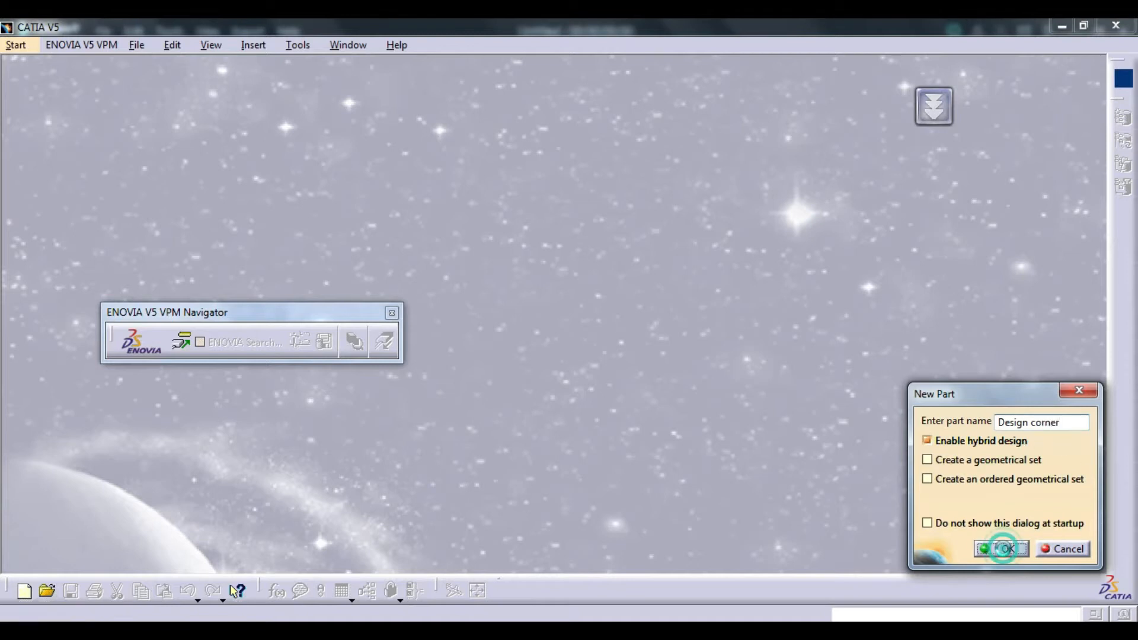
Step: Consult the pipe fitting drawing in Windows Photo Viewer, return to CATIA and sketch a circle about 117 mm in diameter centred on the origin
{"action": "key", "text": "alt+Tab"}
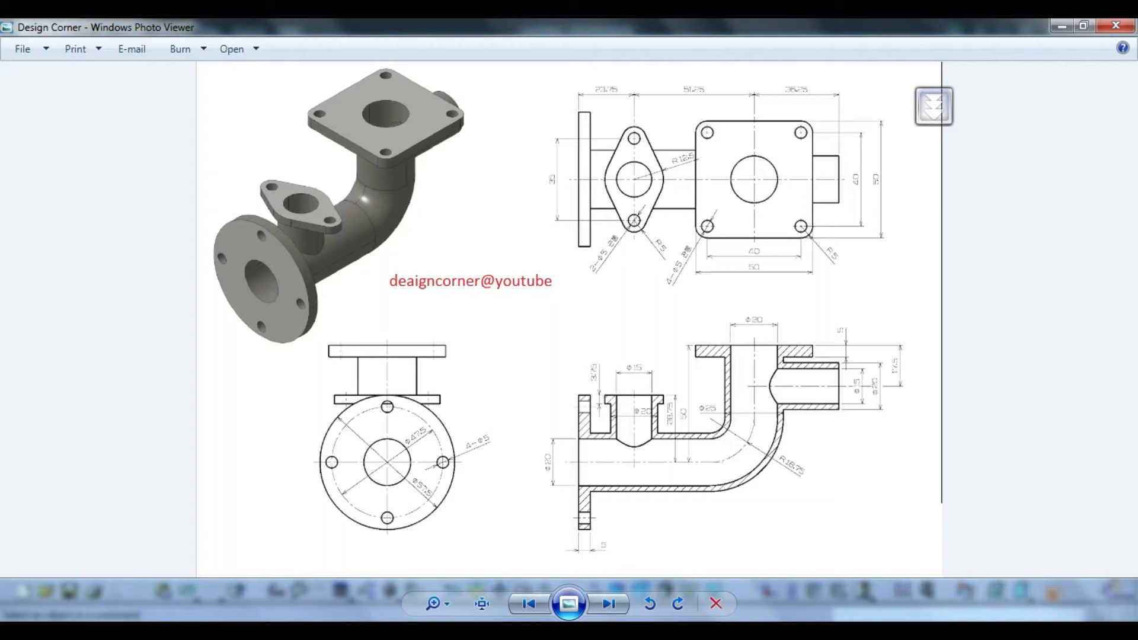
{"action": "left_click", "coordinate": [531, 433]}
{"action": "left_click", "coordinate": [478, 630]}
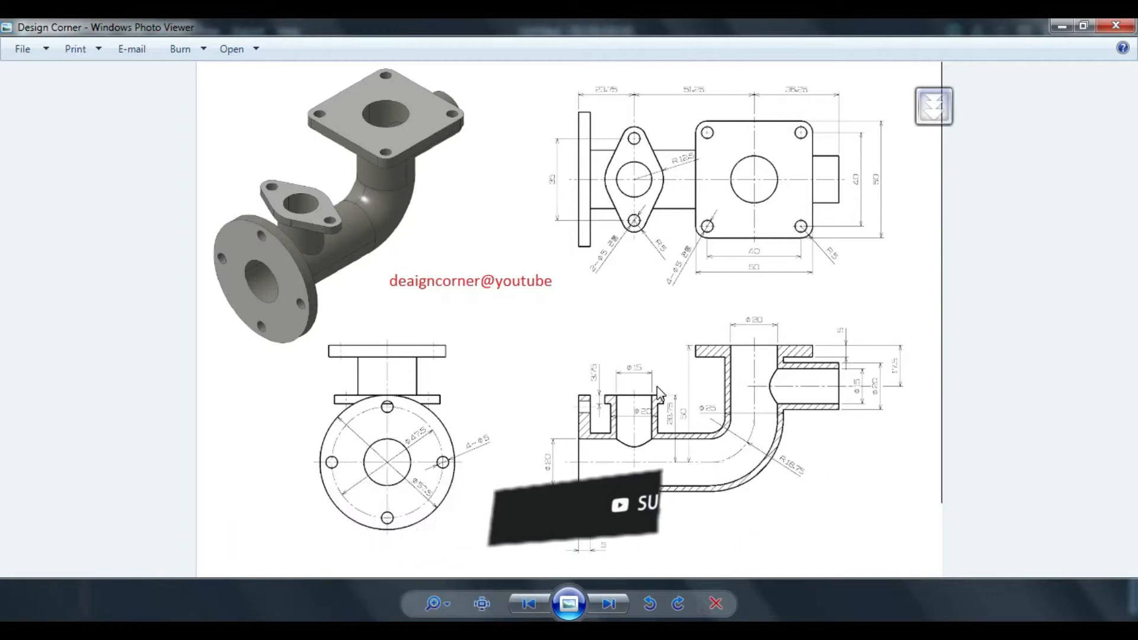
{"action": "key", "text": "alt+Tab"}
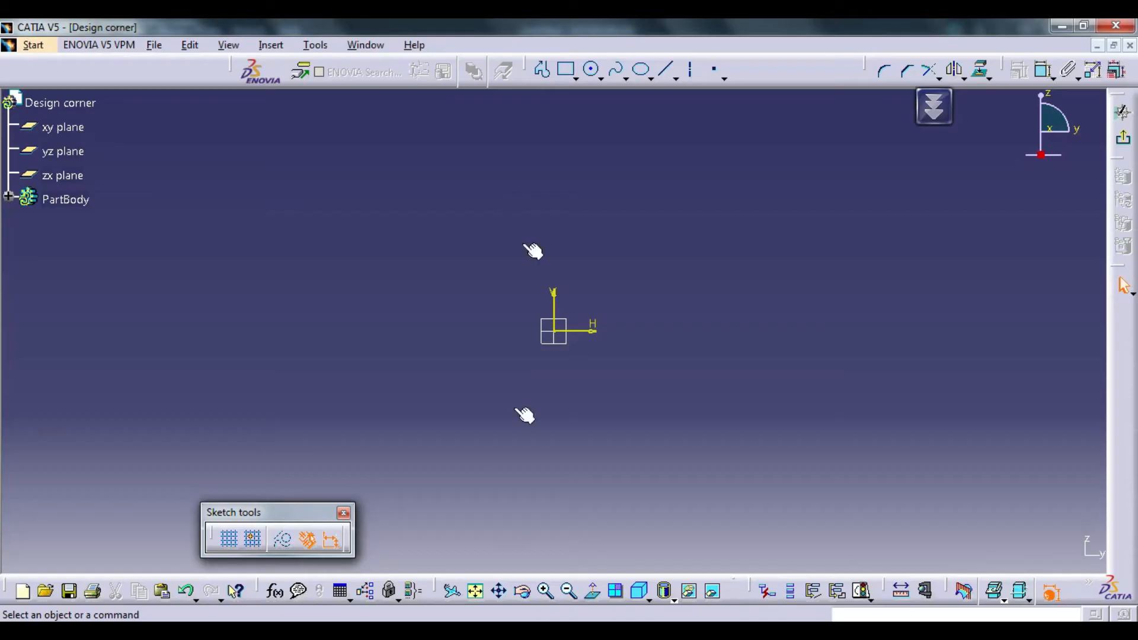
{"action": "left_click", "coordinate": [592, 69]}
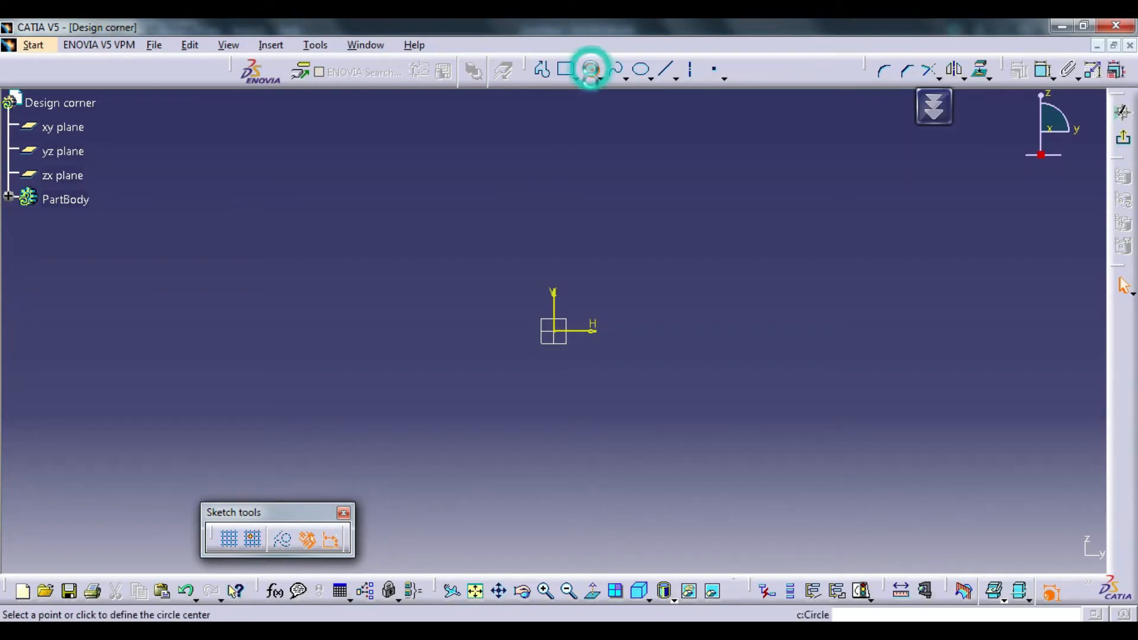
{"action": "left_click", "coordinate": [557, 332]}
{"action": "left_click", "coordinate": [673, 306]}
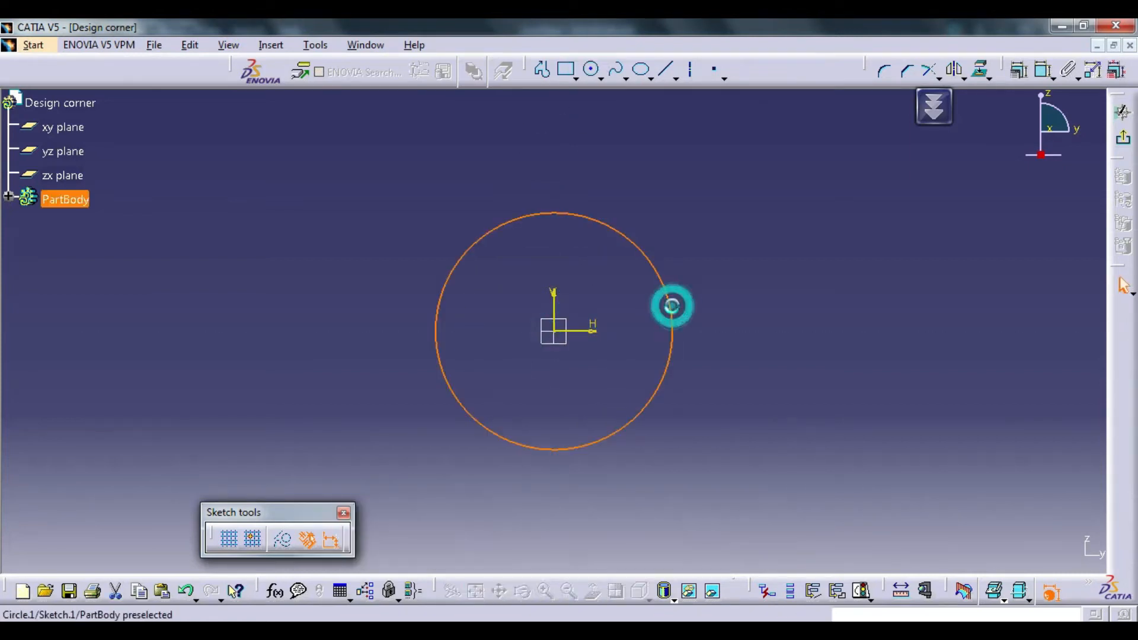
Step: Constrain the circle's diameter to 20 in and exit the sketch
{"action": "left_click", "coordinate": [1044, 69]}
{"action": "left_click", "coordinate": [658, 266]}
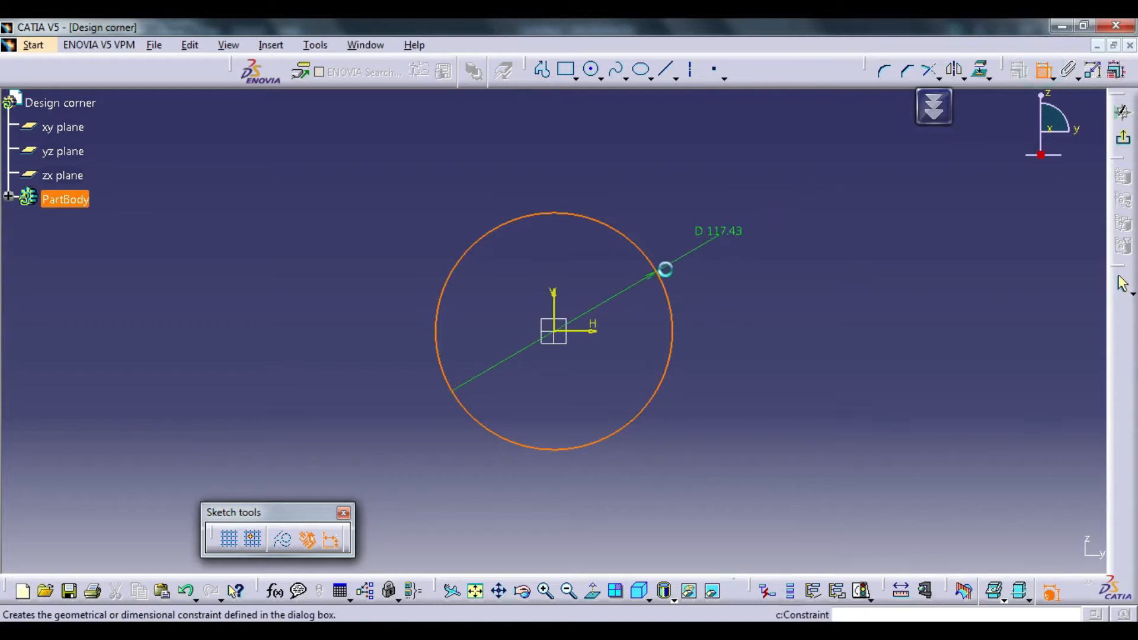
{"action": "left_click", "coordinate": [712, 266]}
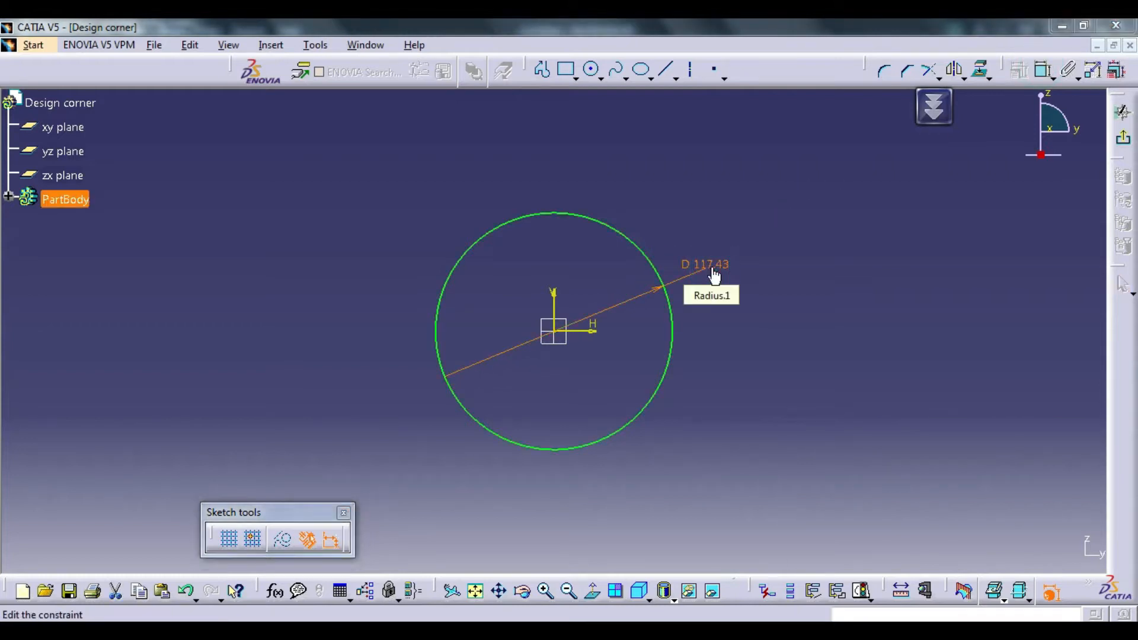
{"action": "double_click", "coordinate": [715, 269]}
{"action": "left_click", "coordinate": [869, 503]}
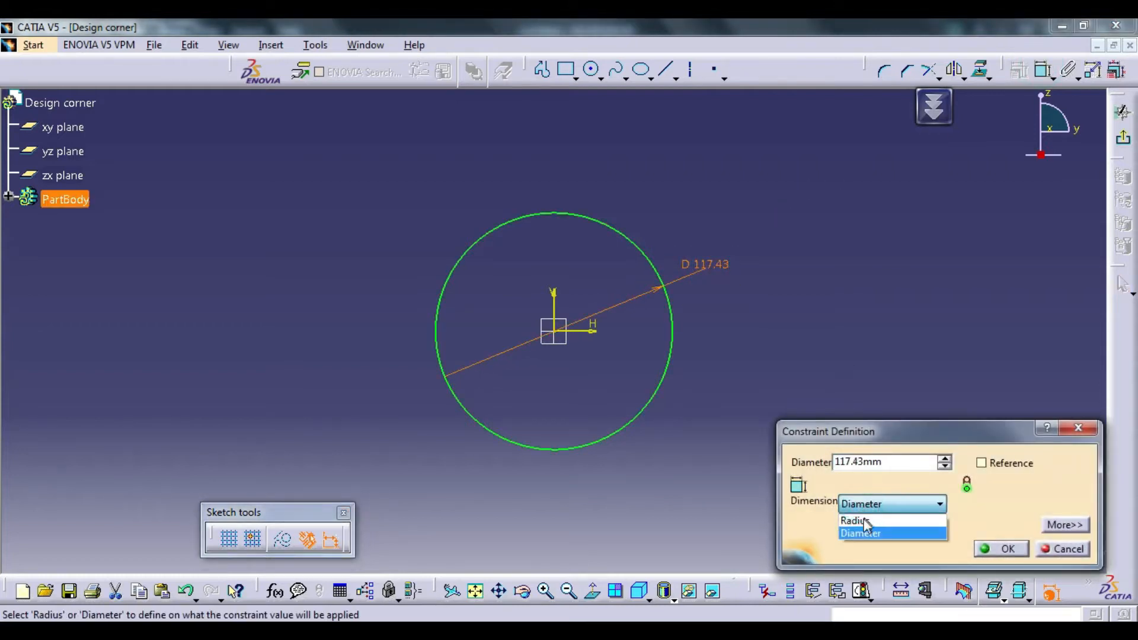
{"action": "left_click", "coordinate": [862, 533]}
{"action": "double_click", "coordinate": [894, 461]}
{"action": "type", "text": "20in"}
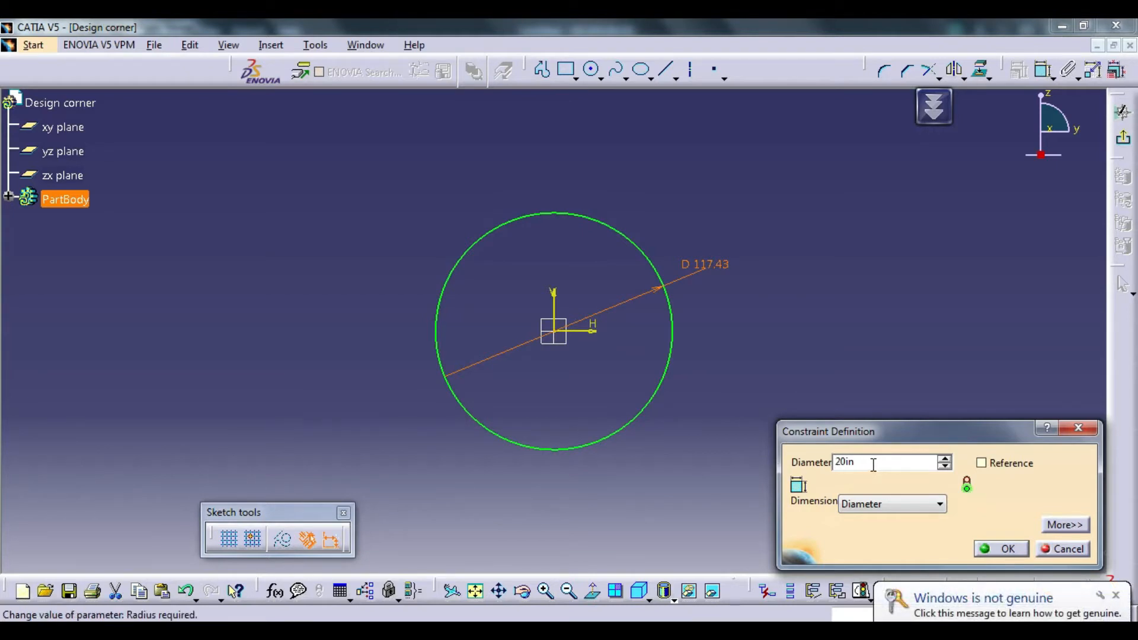
{"action": "left_click", "coordinate": [996, 548]}
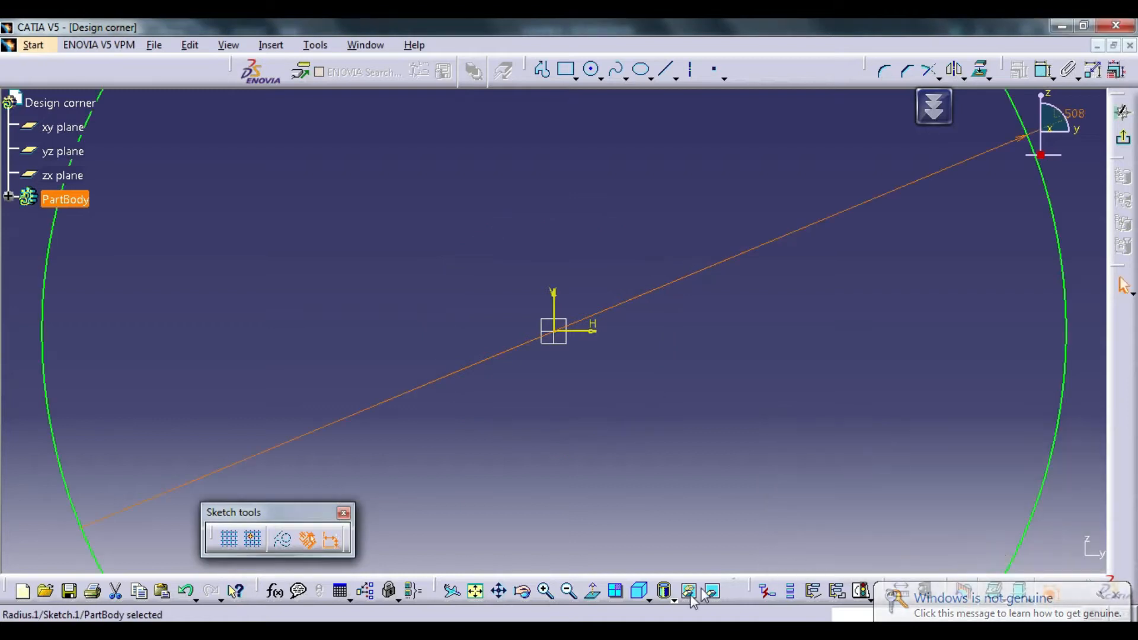
{"action": "left_click", "coordinate": [476, 592]}
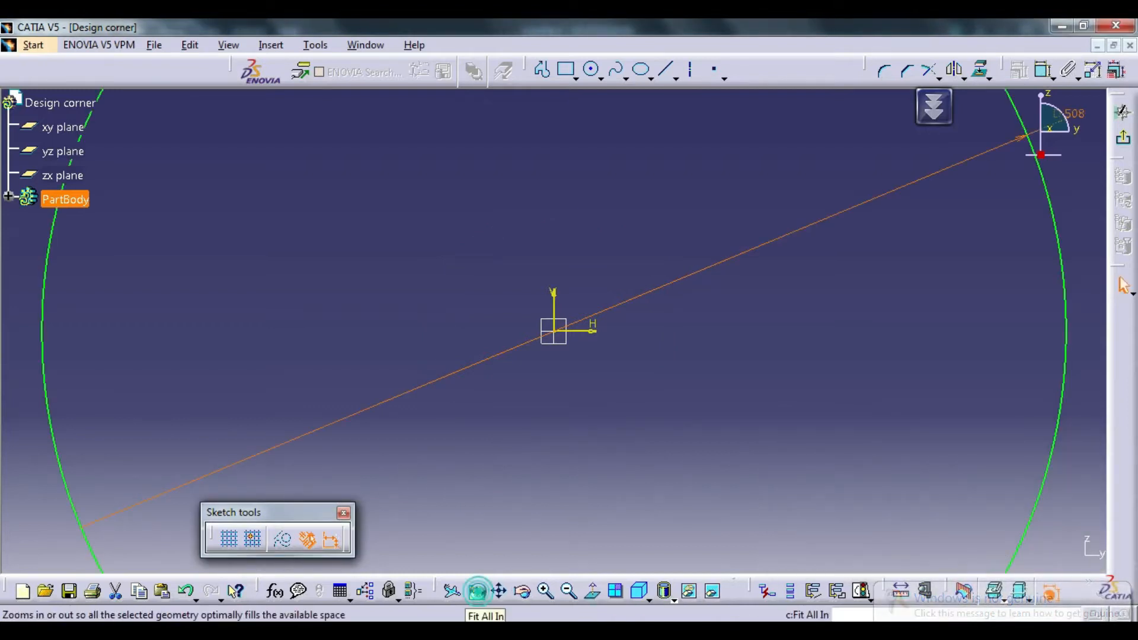
{"action": "left_click", "coordinate": [254, 300]}
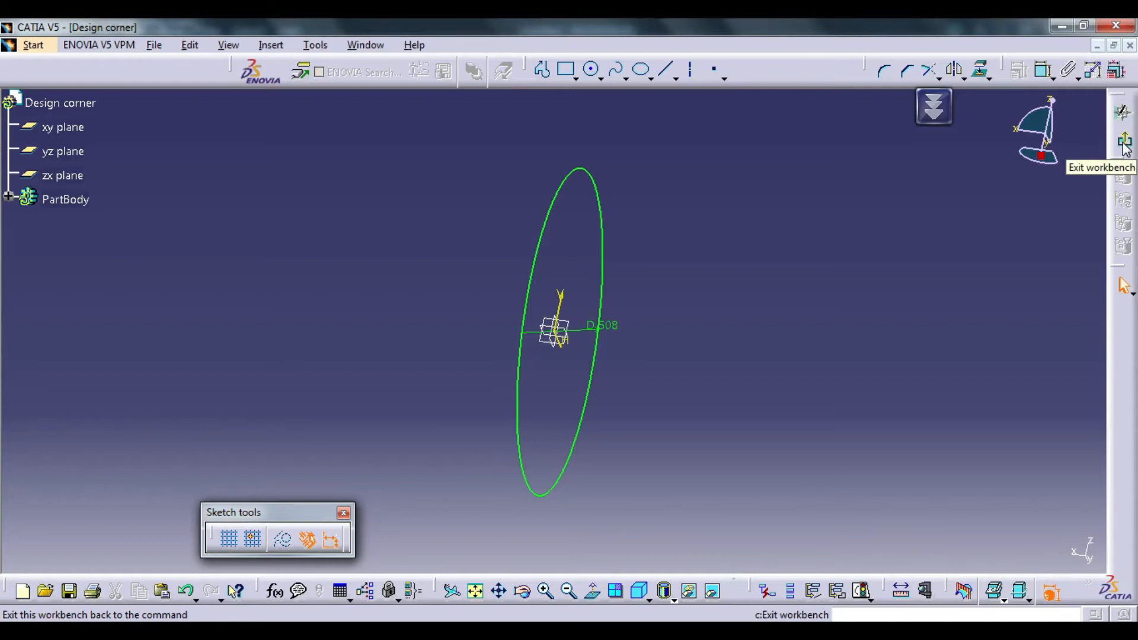
{"action": "left_click", "coordinate": [1123, 143]}
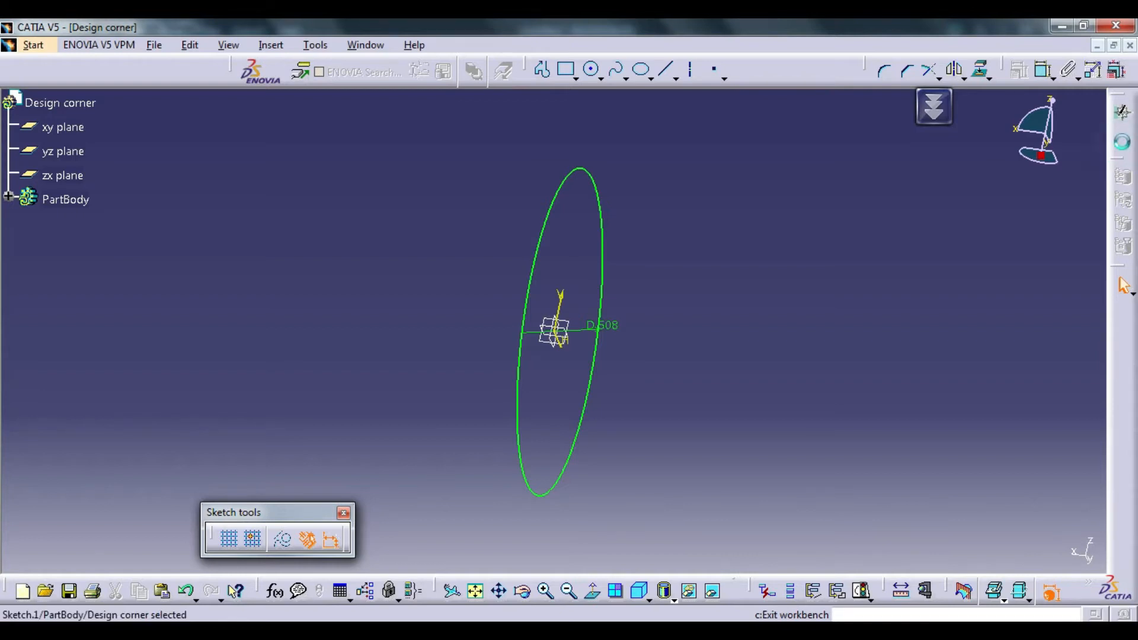
{"action": "left_click", "coordinate": [865, 237]}
Step: Start a sketch on the zx plane and draw a horizontal line about 697 mm long from the origin
{"action": "left_click", "coordinate": [54, 178]}
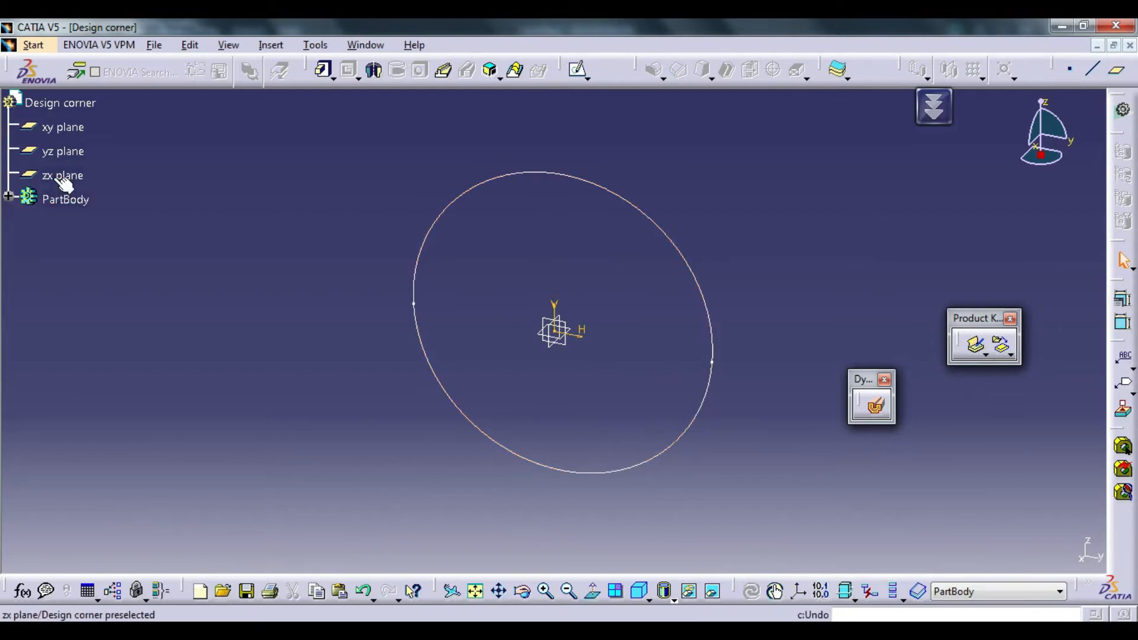
{"action": "left_click", "coordinate": [67, 177]}
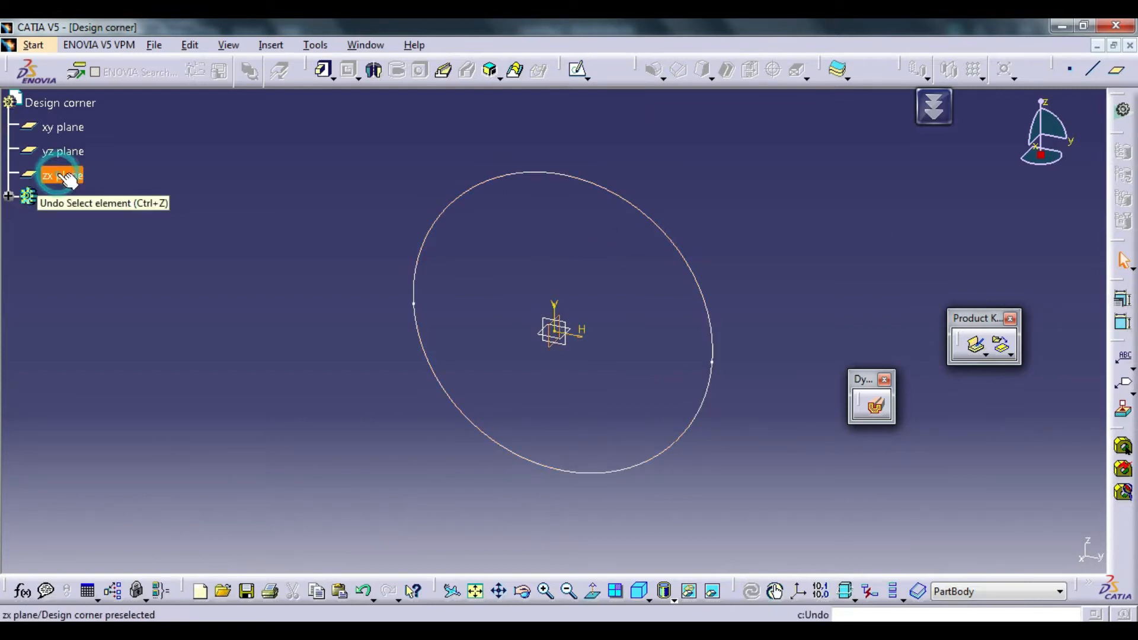
{"action": "left_click", "coordinate": [576, 70]}
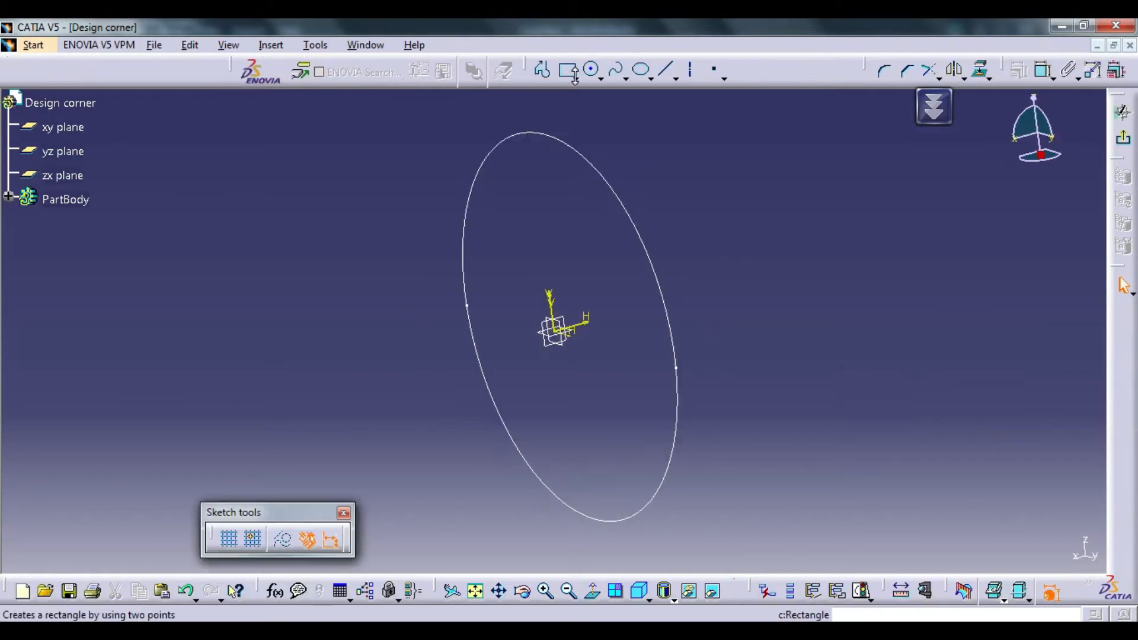
{"action": "left_click", "coordinate": [666, 69]}
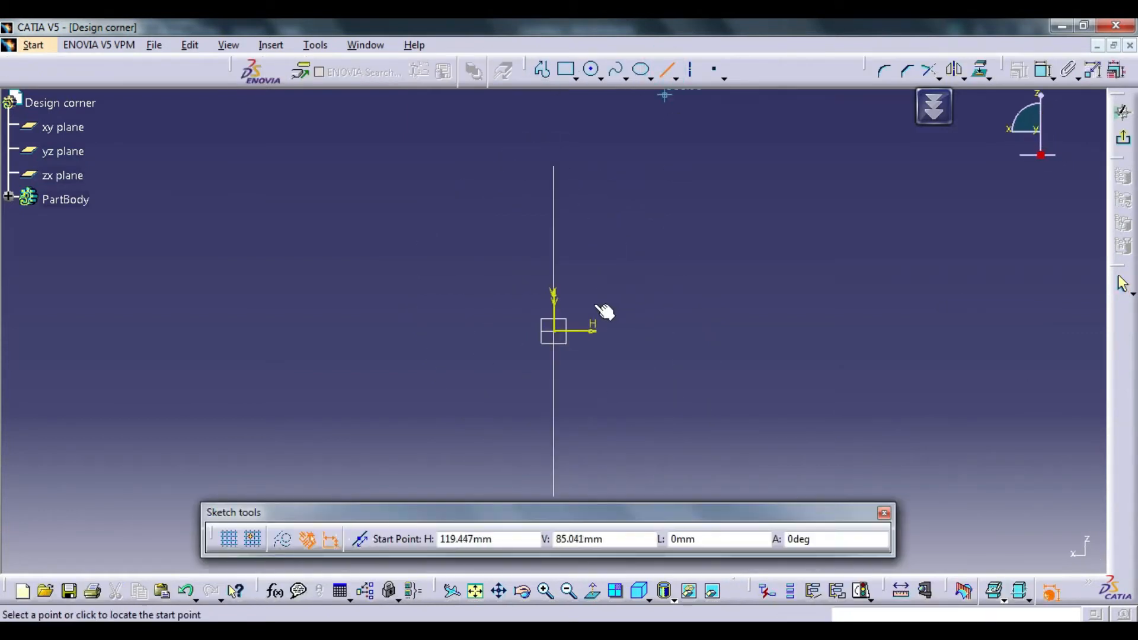
{"action": "left_click", "coordinate": [554, 330]}
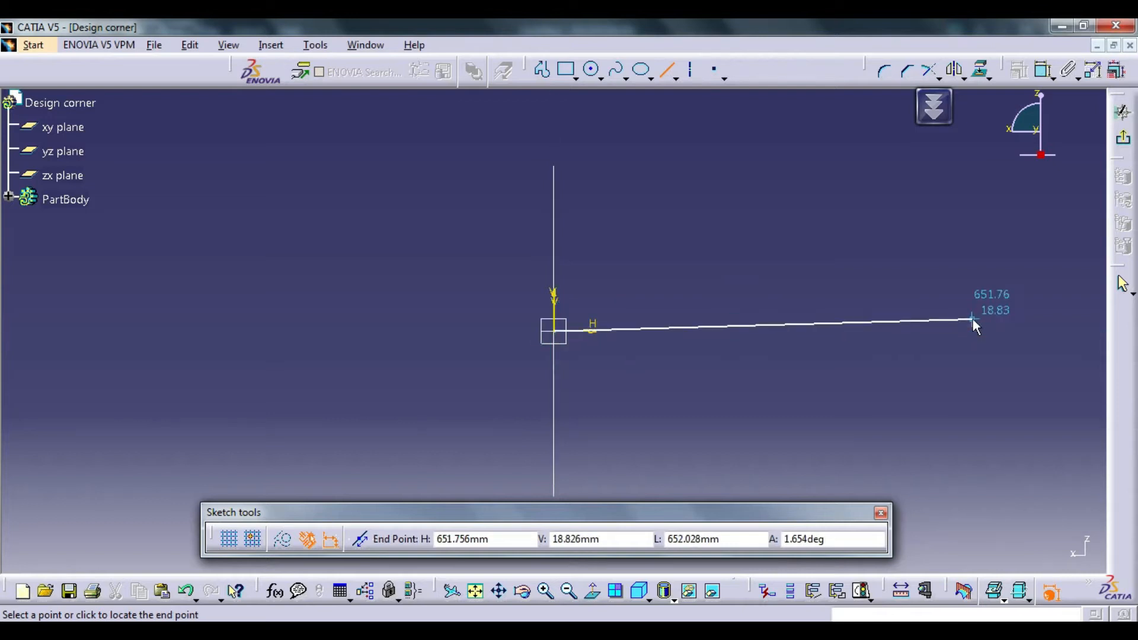
{"action": "left_click", "coordinate": [1002, 331]}
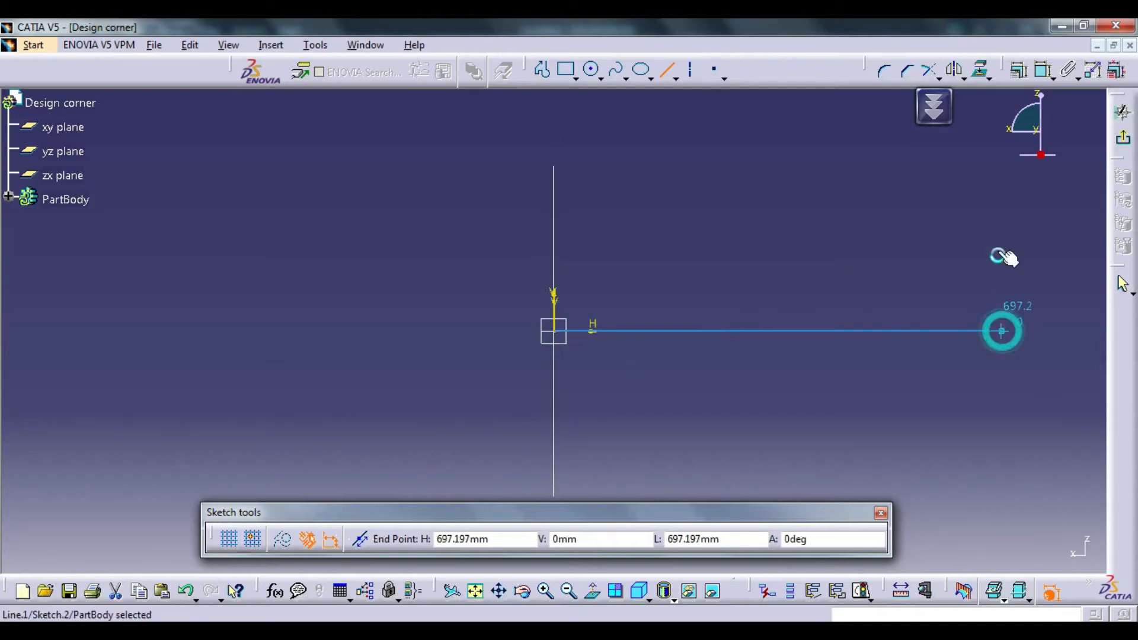
Step: Draw a vertical line about 389 mm long upward from the free end of the horizontal line
{"action": "left_click", "coordinate": [666, 69]}
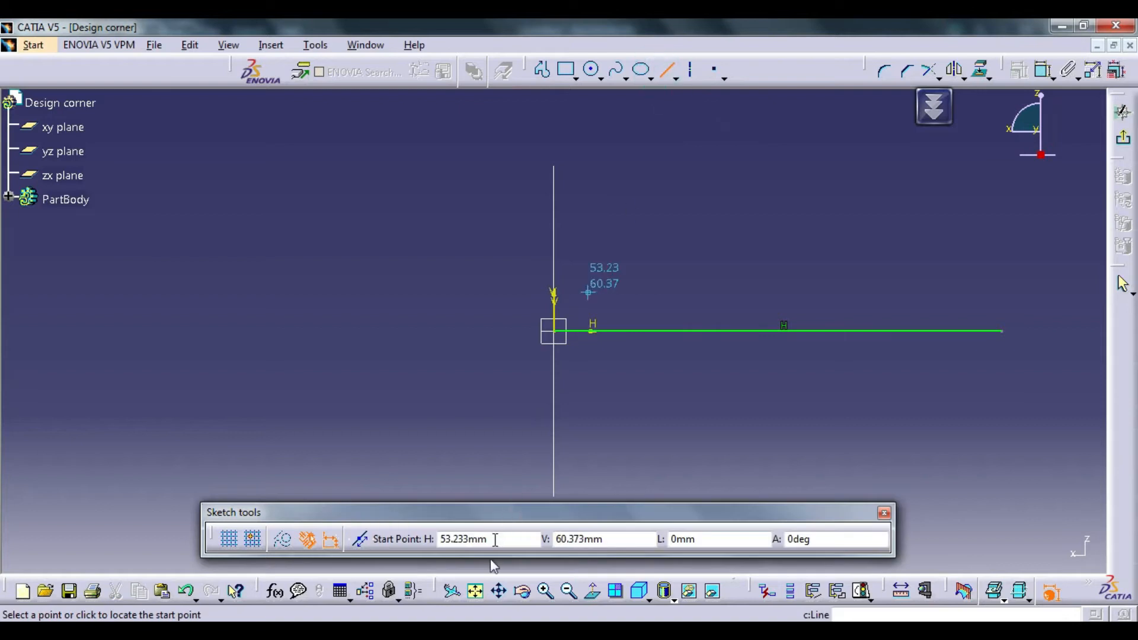
{"action": "left_click", "coordinate": [476, 591]}
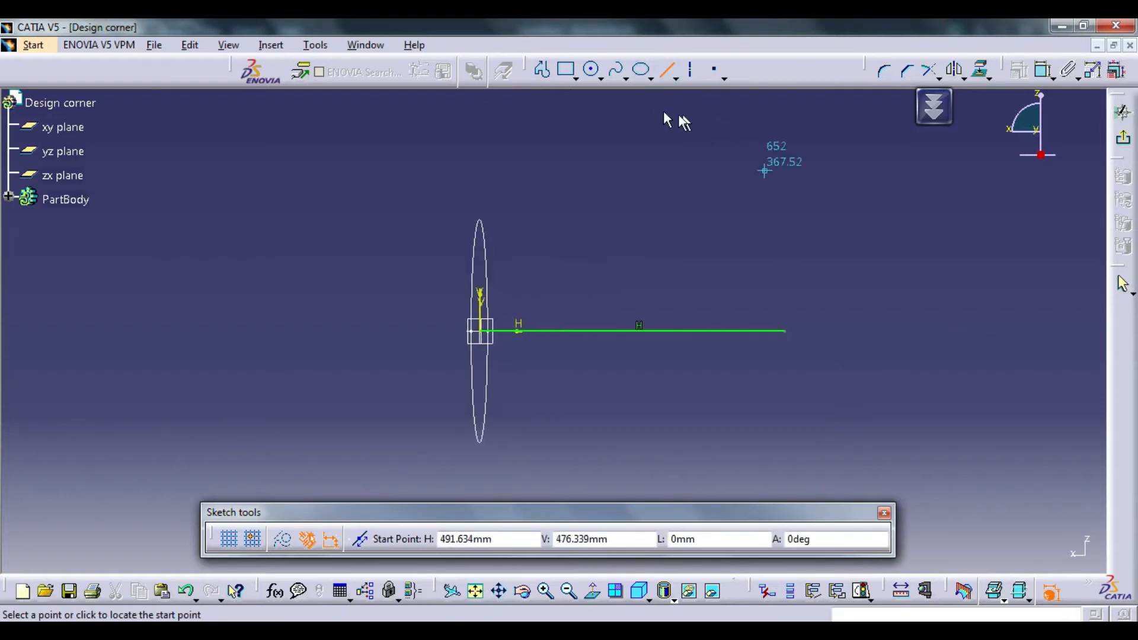
{"action": "left_click", "coordinate": [785, 330]}
{"action": "left_click", "coordinate": [784, 162]}
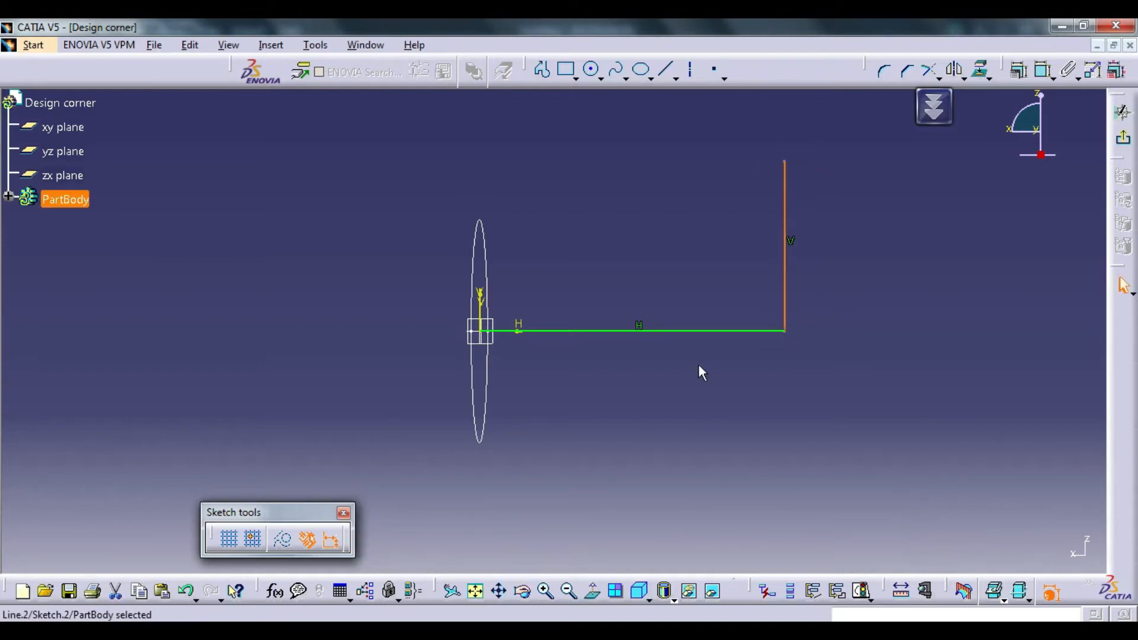
Step: Check the drawing's top view in Windows Photo Viewer, return to CATIA and dimension the vertical line's horizontal offset from the origin as 75 mm
{"action": "left_click", "coordinate": [411, 630]}
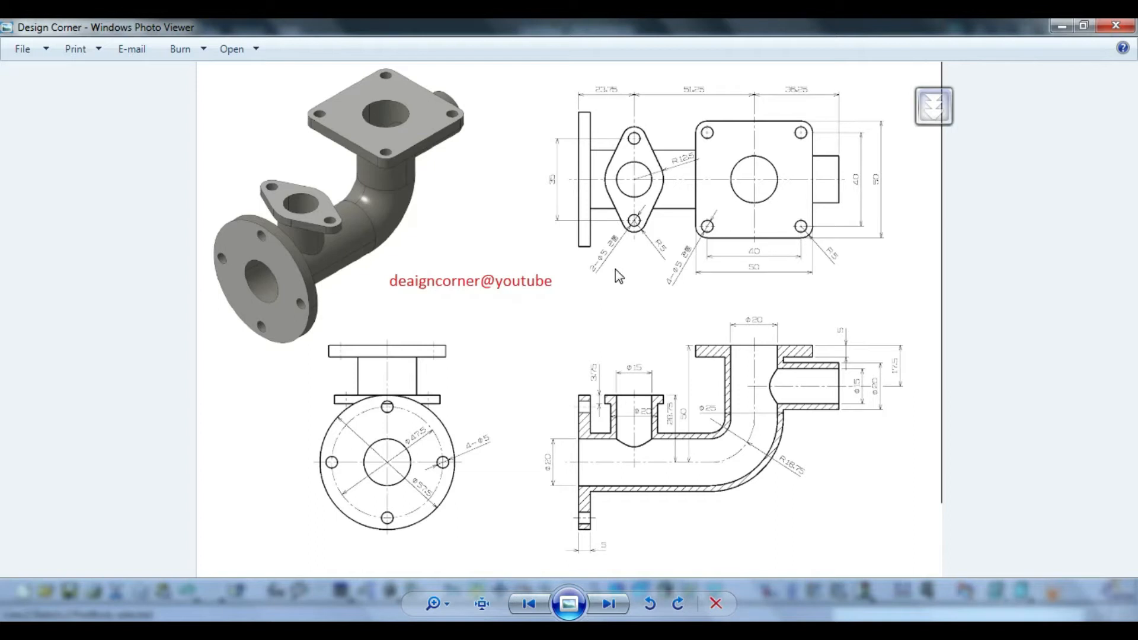
{"action": "scroll", "coordinate": [603, 102], "scroll_direction": "up", "scroll_amount": 4}
{"action": "left_click_drag", "start_coordinate": [685, 133], "coordinate": [572, 258]}
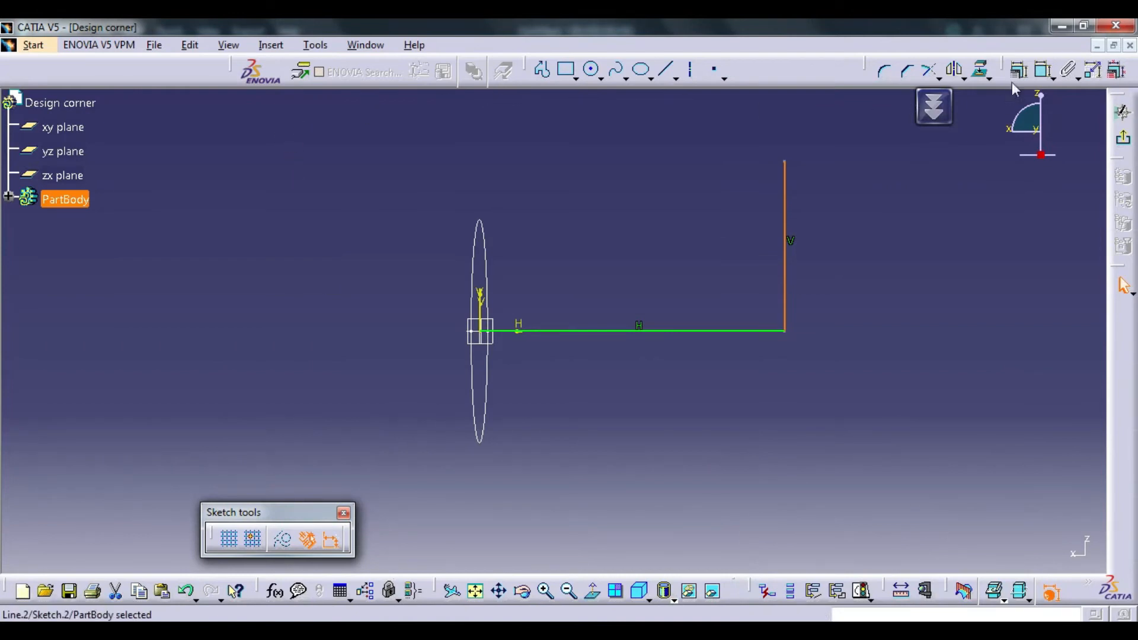
{"action": "left_click", "coordinate": [1044, 70]}
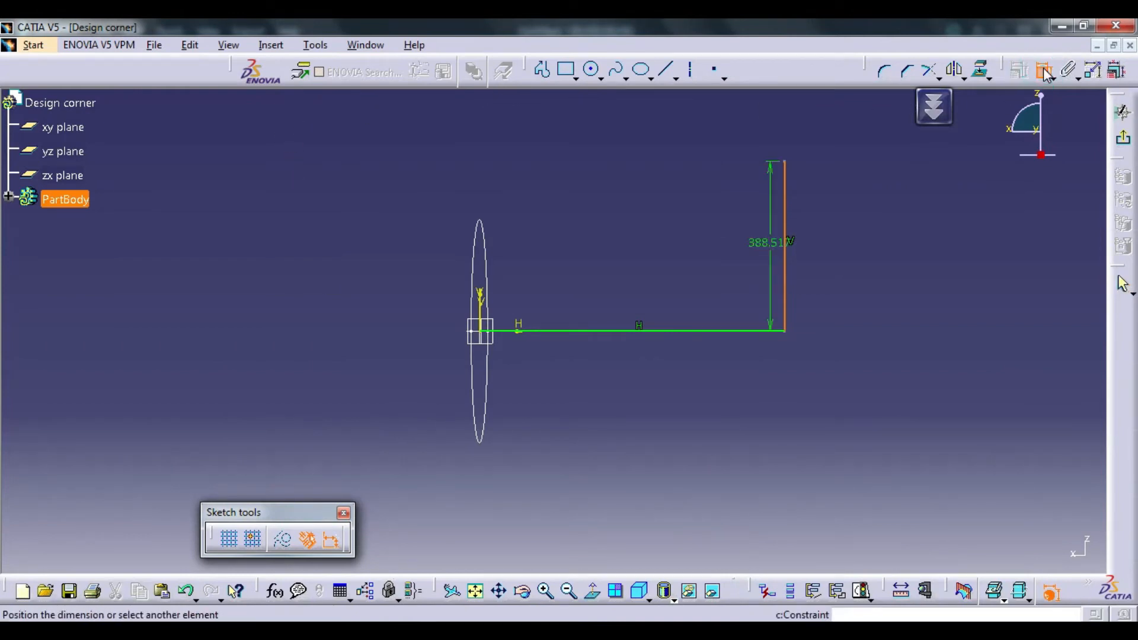
{"action": "left_click", "coordinate": [483, 337]}
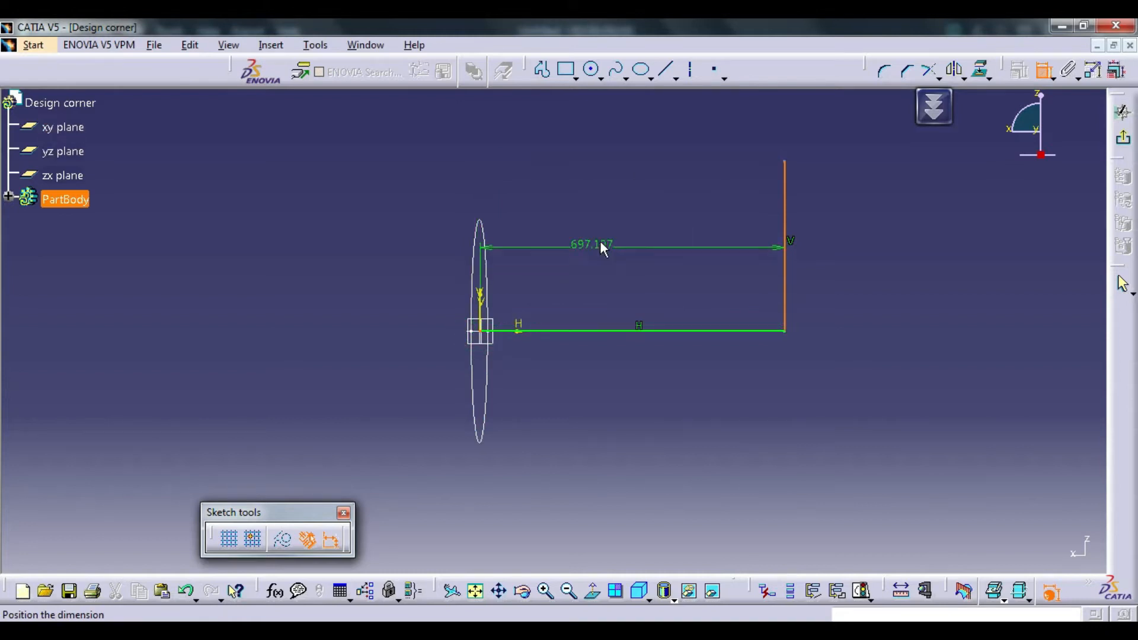
{"action": "left_click", "coordinate": [600, 242]}
{"action": "double_click", "coordinate": [600, 244]}
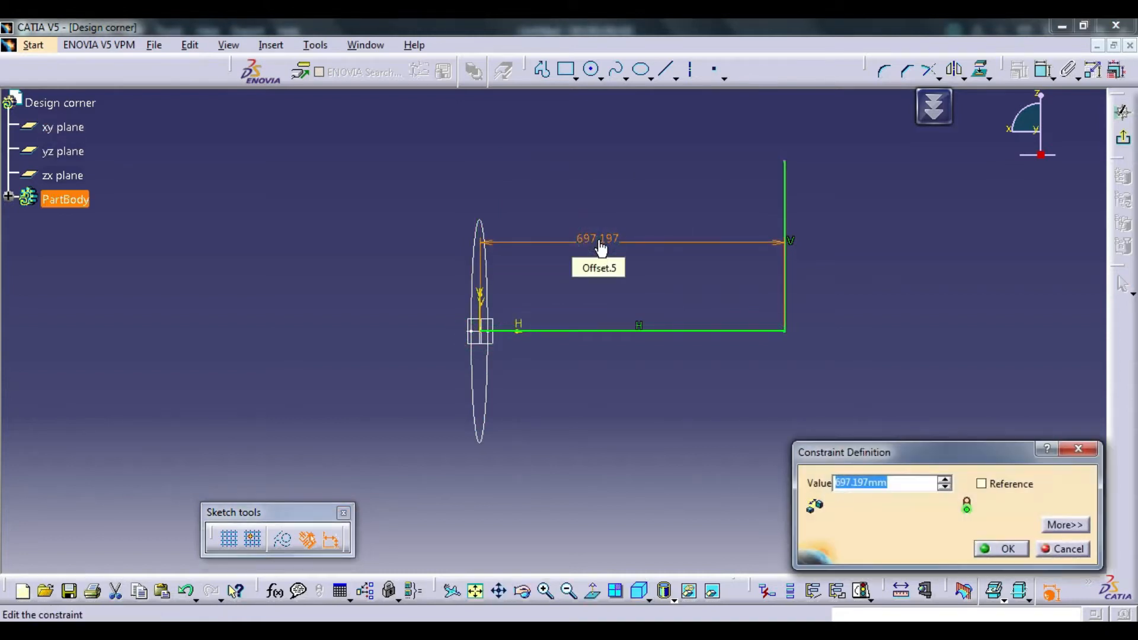
{"action": "type", "text": "5"}
{"action": "key", "text": "Return"}
Step: Set the vertical line's horizontal offset from the origin to 75 in
{"action": "left_click", "coordinate": [467, 243]}
{"action": "double_click", "coordinate": [466, 243]}
{"action": "left_click", "coordinate": [877, 483]}
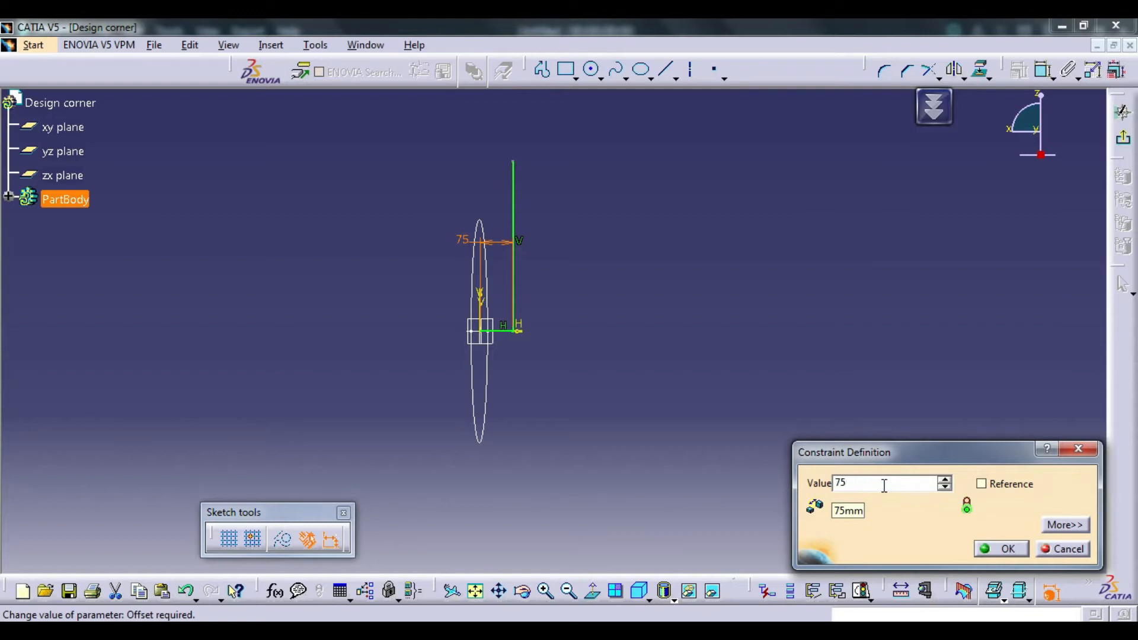
{"action": "type", "text": "in"}
{"action": "key", "text": "Return"}
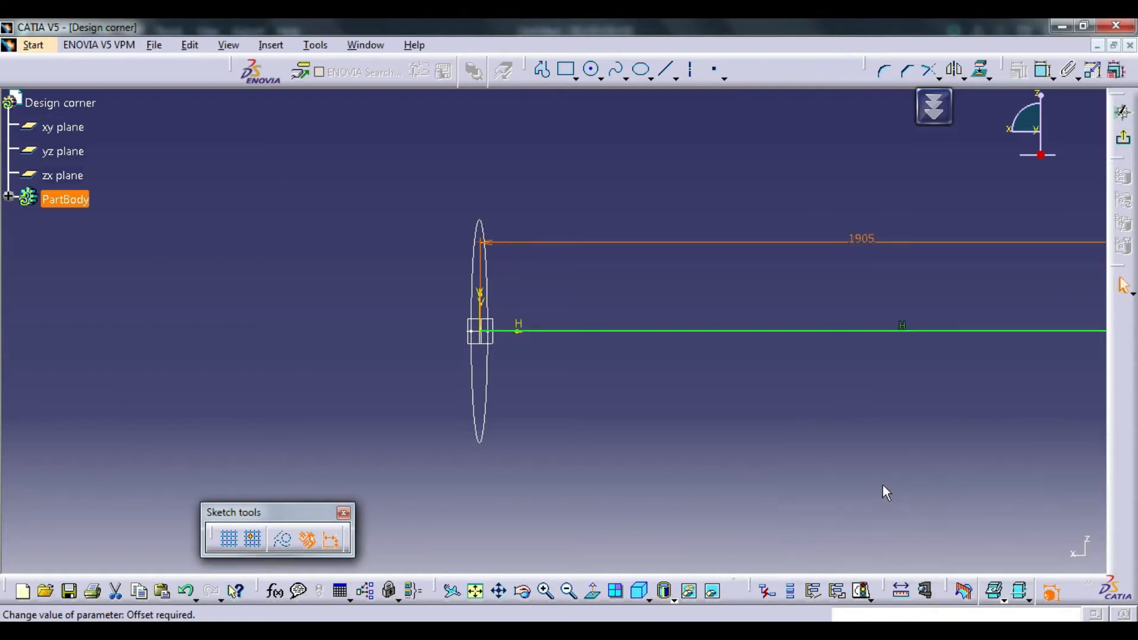
Step: Lengthen the vertical line by moving its free upper endpoint higher
{"action": "left_click", "coordinate": [476, 591]}
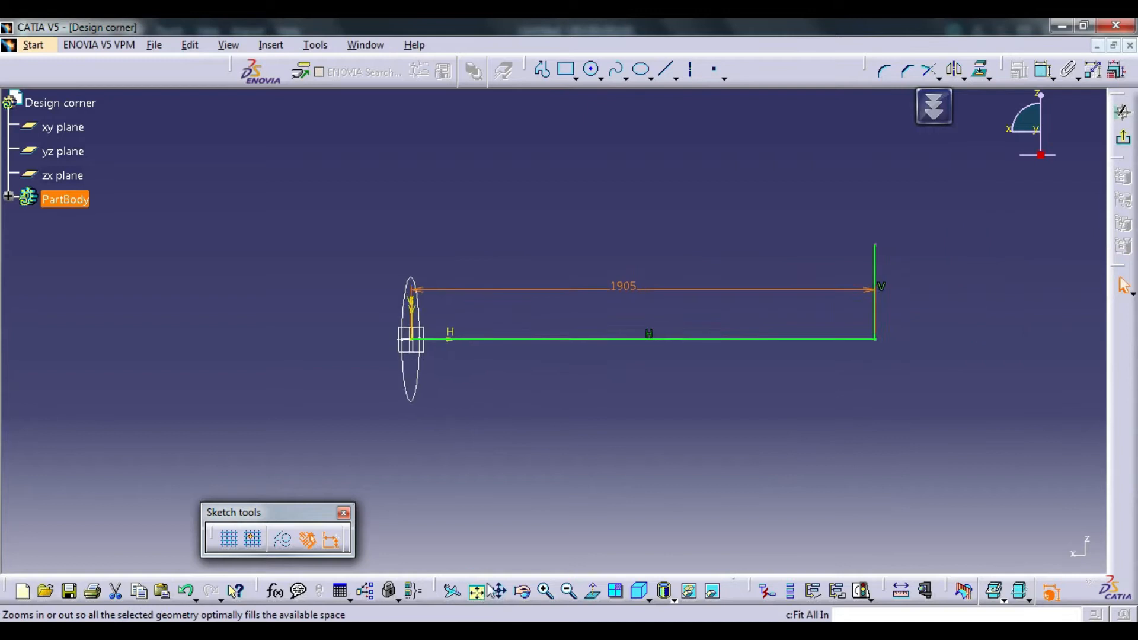
{"action": "left_click", "coordinate": [640, 461]}
{"action": "left_click_drag", "start_coordinate": [557, 300], "coordinate": [581, 224]}
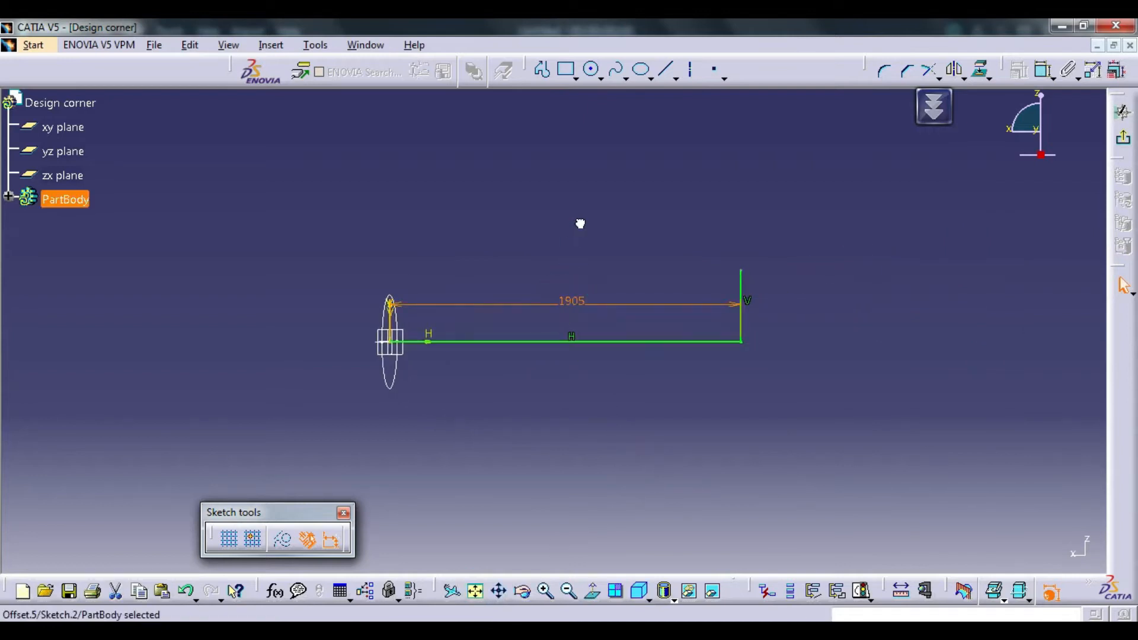
{"action": "left_click_drag", "start_coordinate": [741, 270], "coordinate": [741, 236]}
{"action": "left_click", "coordinate": [801, 296]}
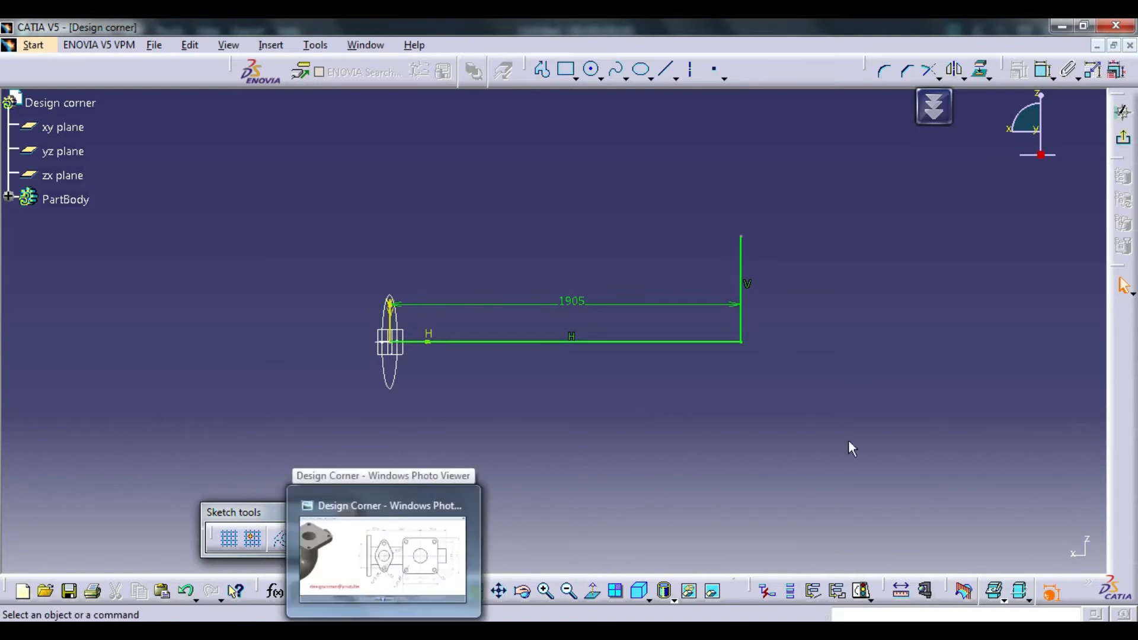
Step: Check the section view in Windows Photo Viewer, return to CATIA and dimension the vertical line's height above the horizontal line as 50 in
{"action": "left_click", "coordinate": [430, 629]}
{"action": "left_click_drag", "start_coordinate": [808, 391], "coordinate": [675, 395]}
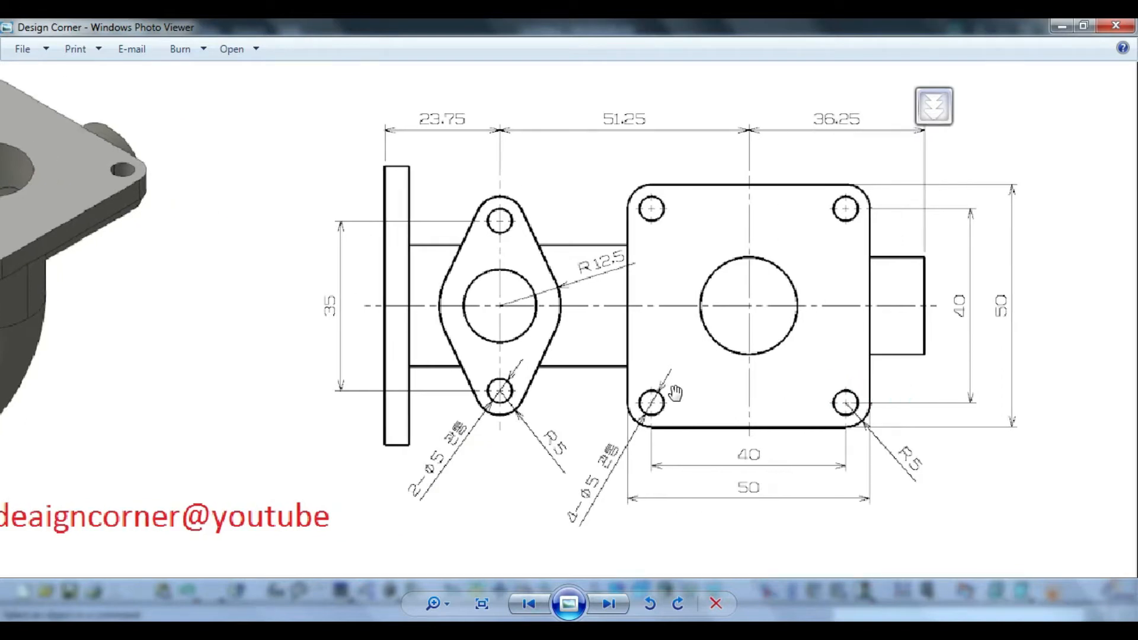
{"action": "scroll", "coordinate": [675, 394], "scroll_direction": "down", "scroll_amount": 1}
{"action": "left_click_drag", "start_coordinate": [692, 434], "coordinate": [676, 116]}
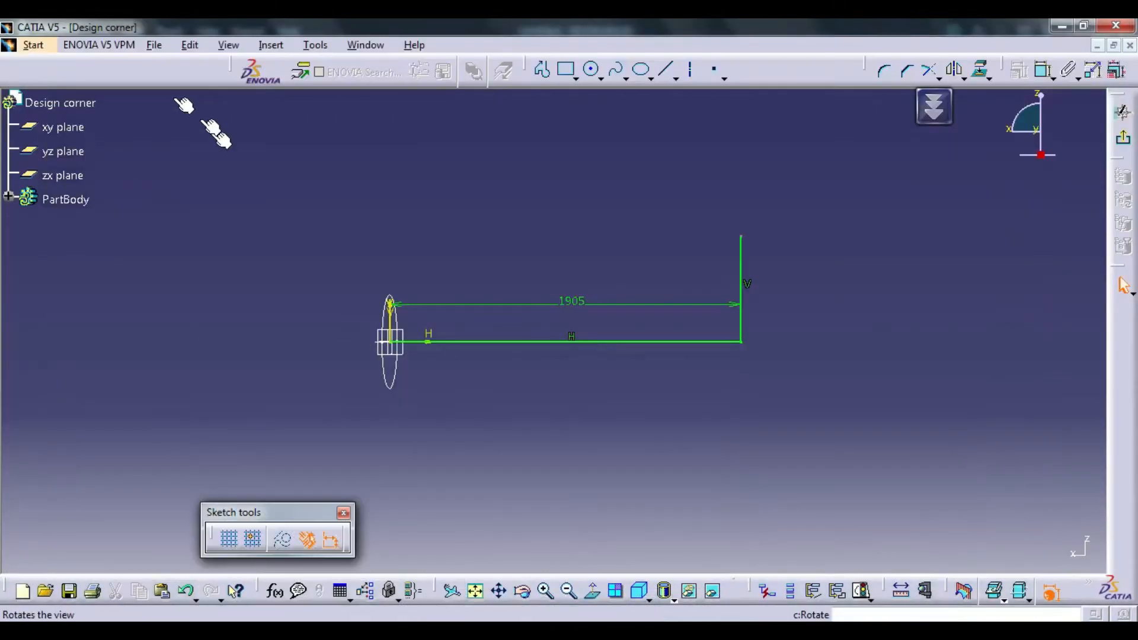
{"action": "left_click", "coordinate": [1044, 70]}
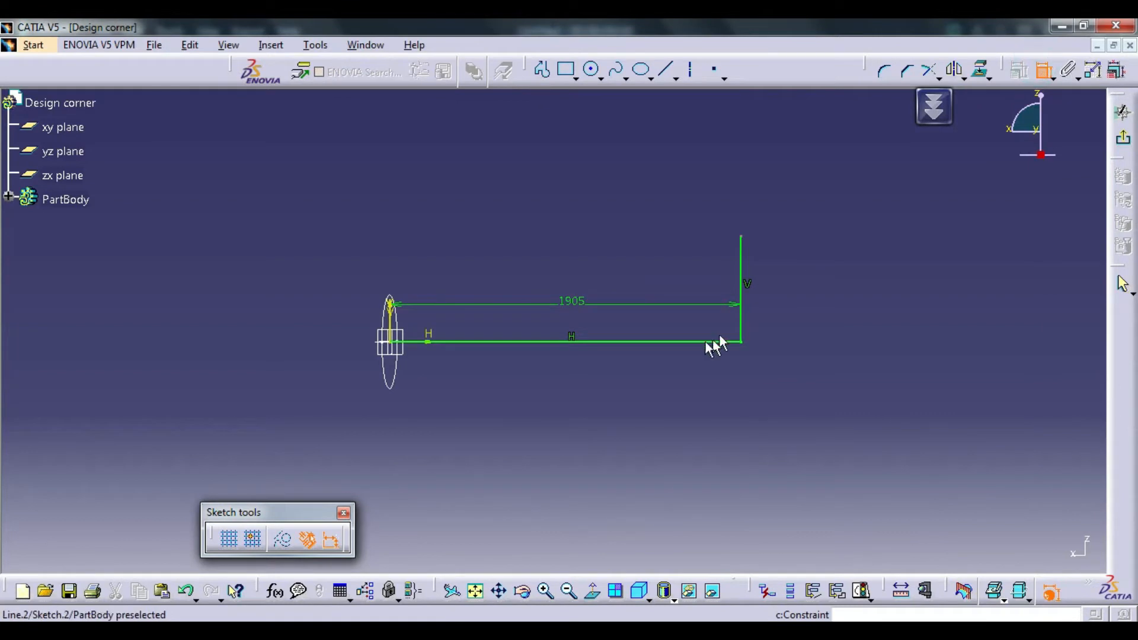
{"action": "left_click", "coordinate": [715, 341]}
{"action": "left_click", "coordinate": [745, 243]}
{"action": "left_click", "coordinate": [787, 283]}
{"action": "double_click", "coordinate": [789, 290]}
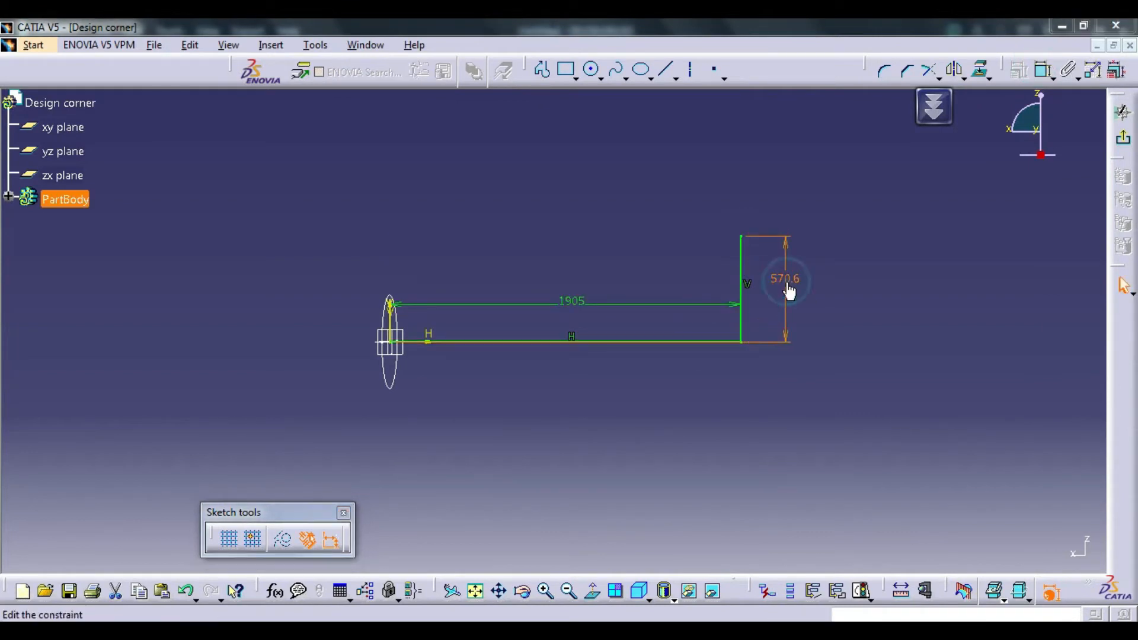
{"action": "type", "text": "50"}
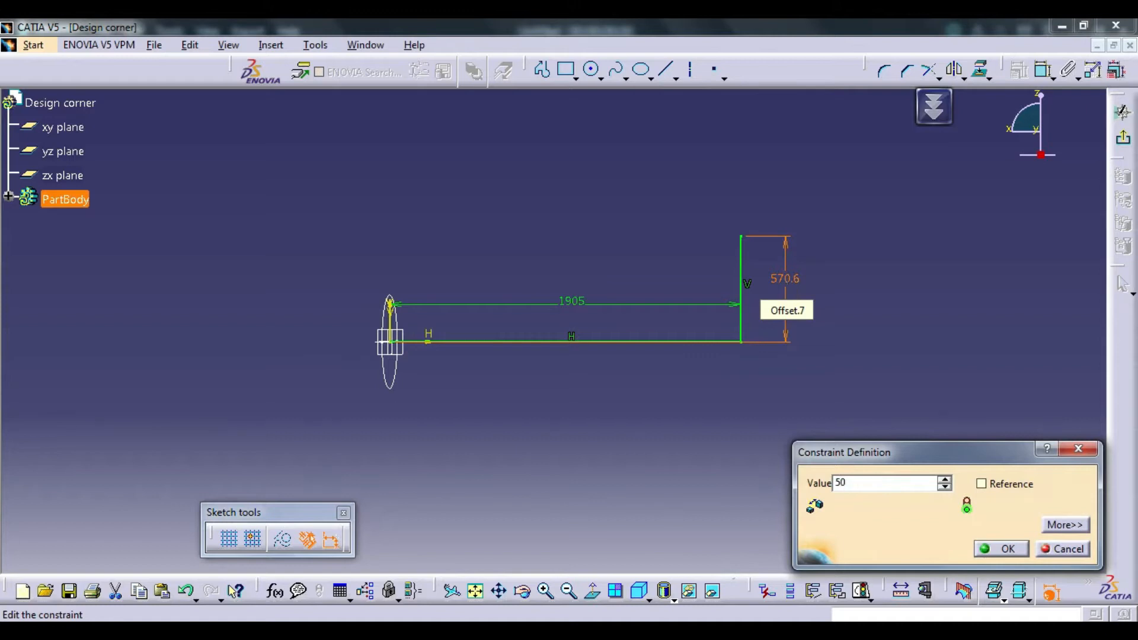
{"action": "key", "text": "Return"}
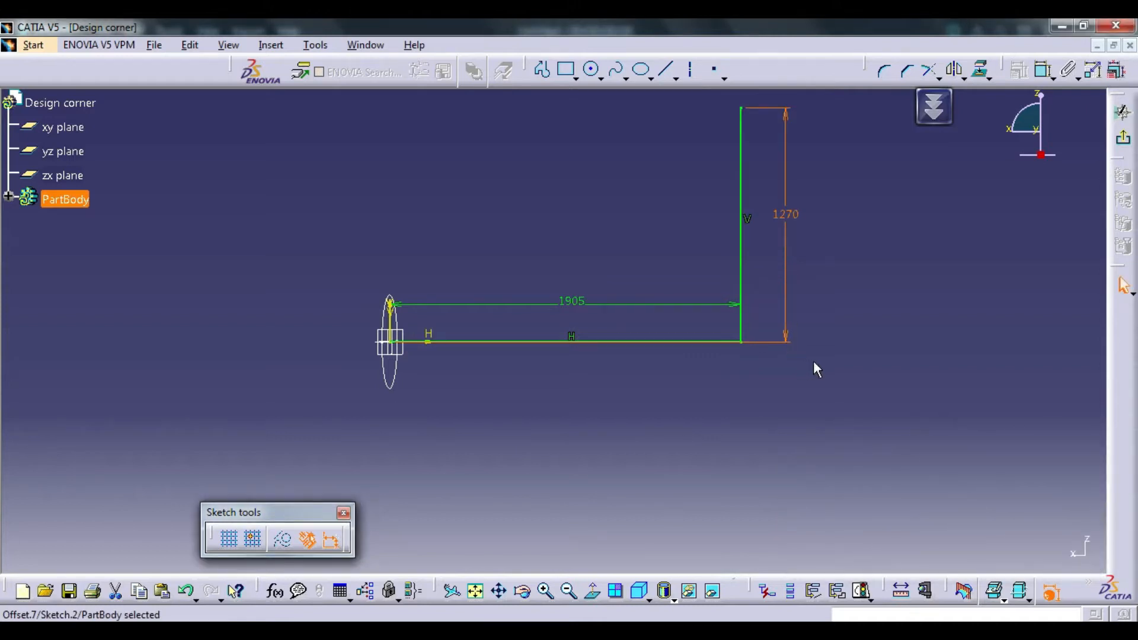
{"action": "left_click", "coordinate": [813, 361]}
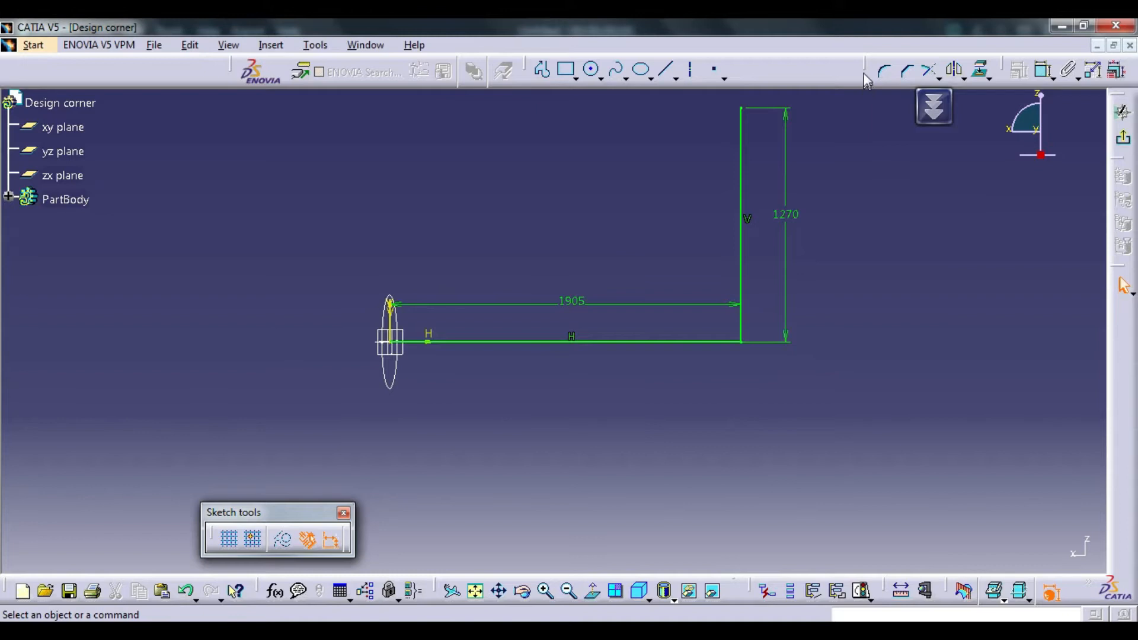
Step: Round the junction of the horizontal and vertical lines with a corner of about 488 mm radius
{"action": "left_click", "coordinate": [885, 73]}
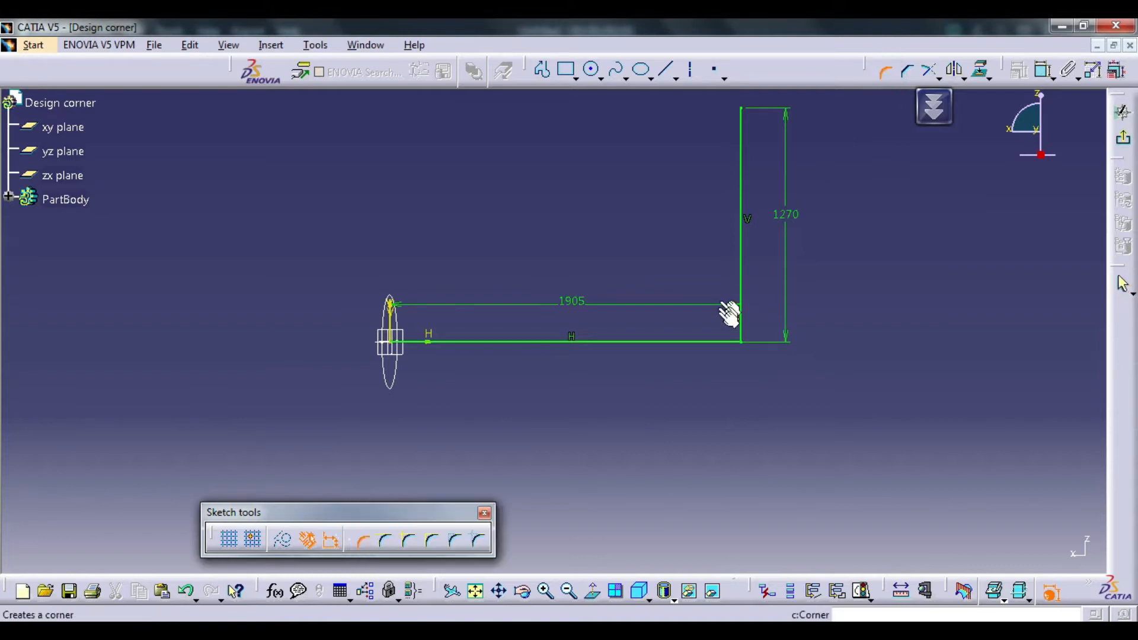
{"action": "left_click", "coordinate": [740, 316]}
{"action": "left_click", "coordinate": [725, 341]}
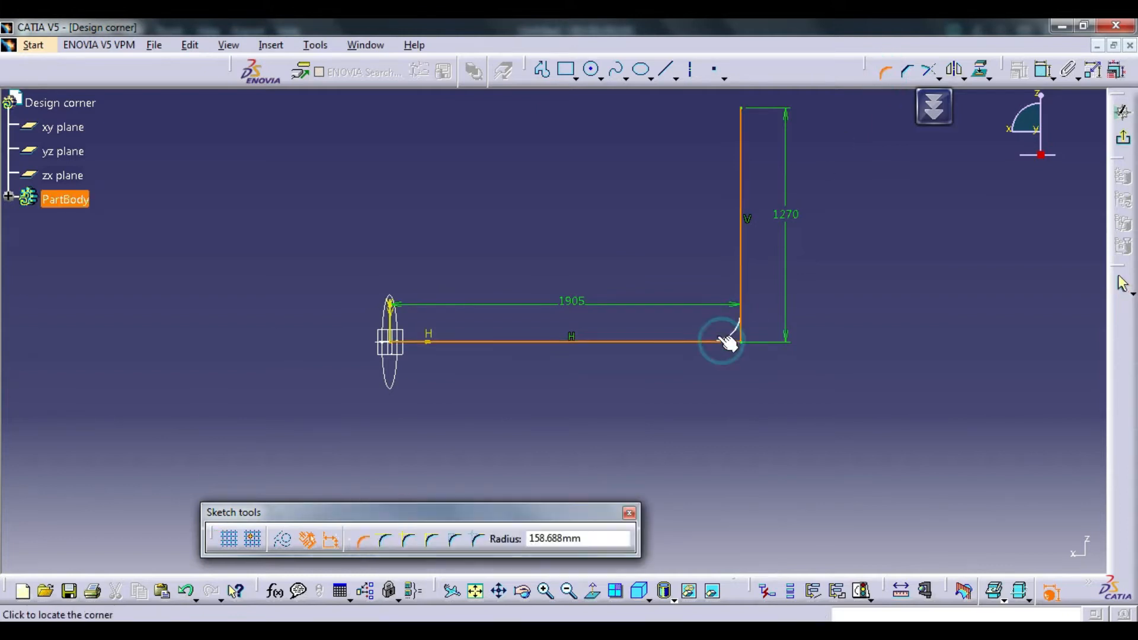
{"action": "left_click", "coordinate": [726, 324]}
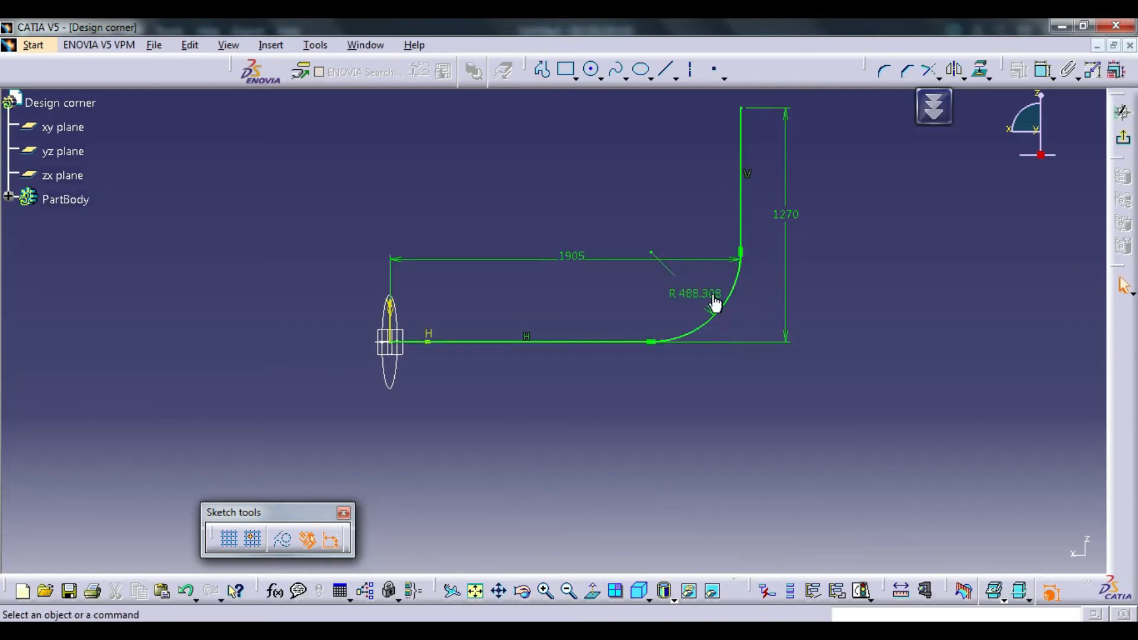
Step: Check the bend radius in the reference drawing and set the corner's radius to 18.75 in
{"action": "double_click", "coordinate": [713, 301]}
{"action": "key", "text": "alt+Tab"}
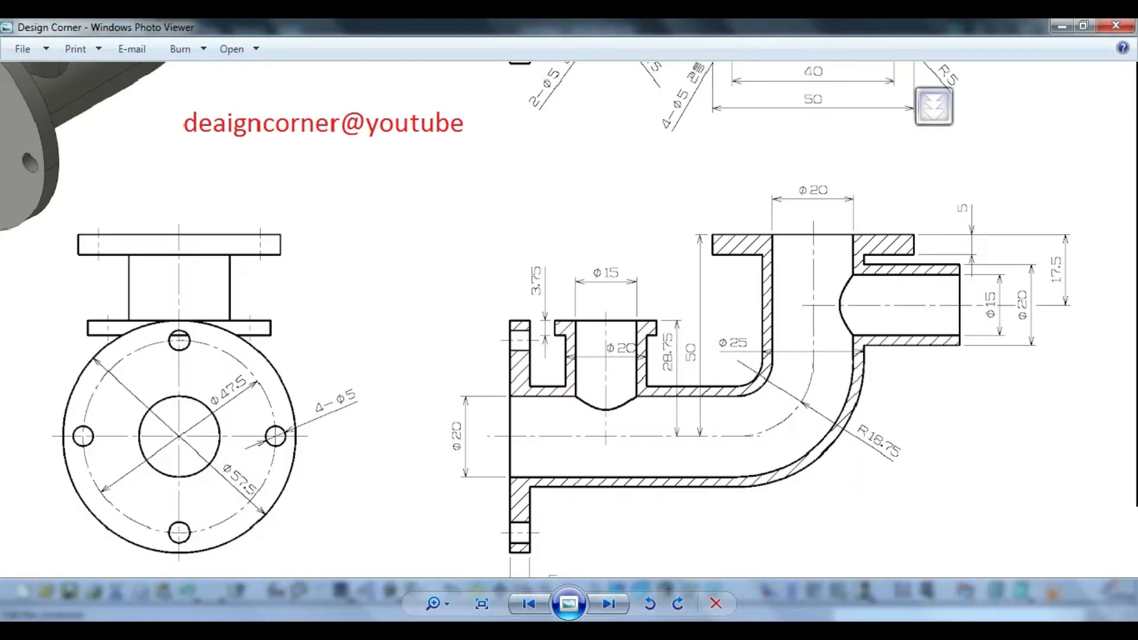
{"action": "key", "text": "alt+Tab"}
{"action": "left_click", "coordinate": [918, 504]}
{"action": "left_click", "coordinate": [884, 522]}
{"action": "left_click_drag", "start_coordinate": [896, 466], "coordinate": [770, 475]}
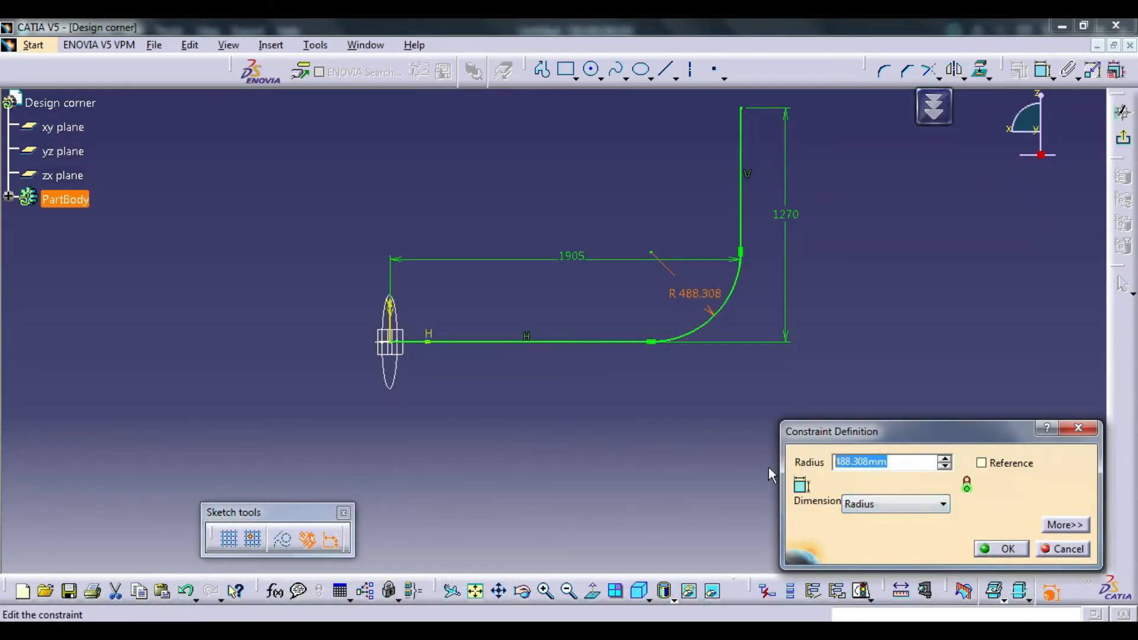
{"action": "type", "text": "18.75in"}
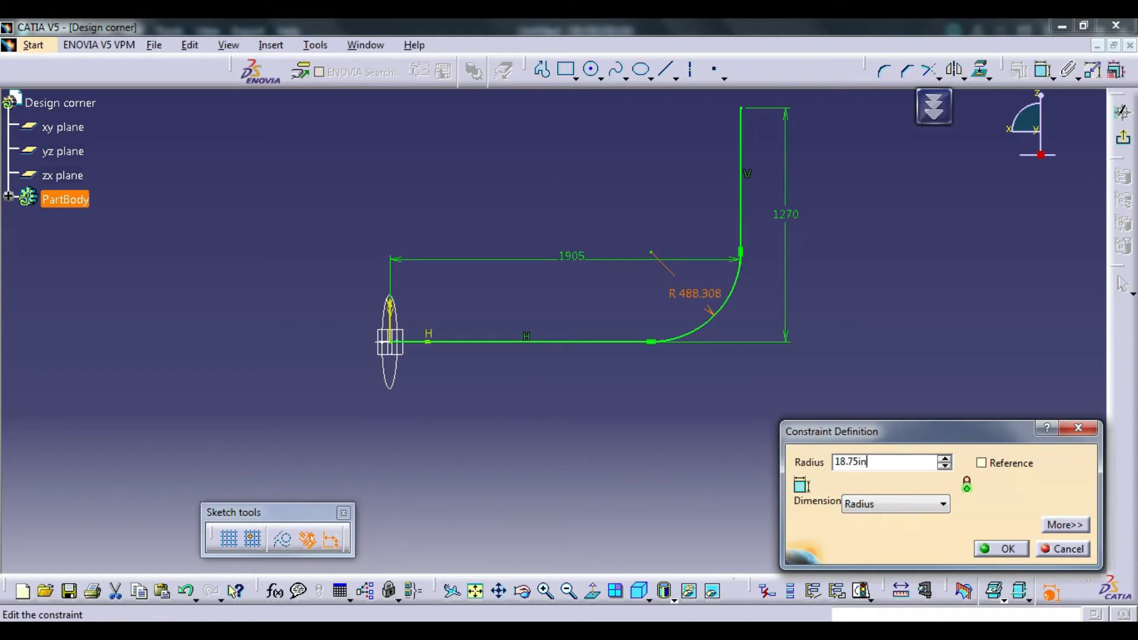
{"action": "key", "text": "Return"}
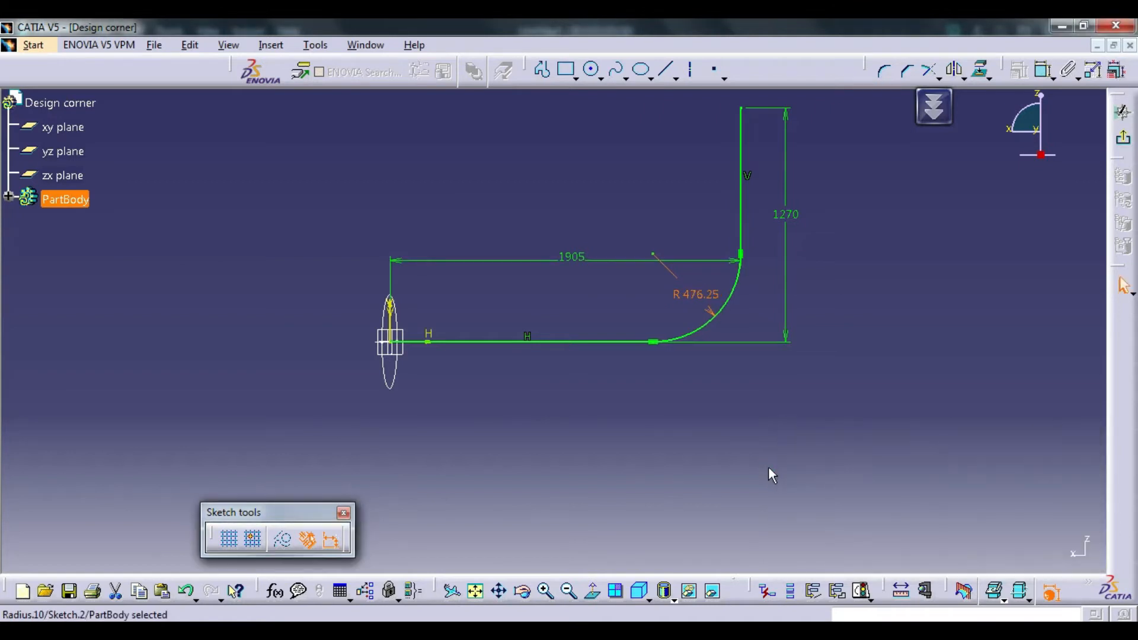
{"action": "left_click", "coordinate": [895, 397]}
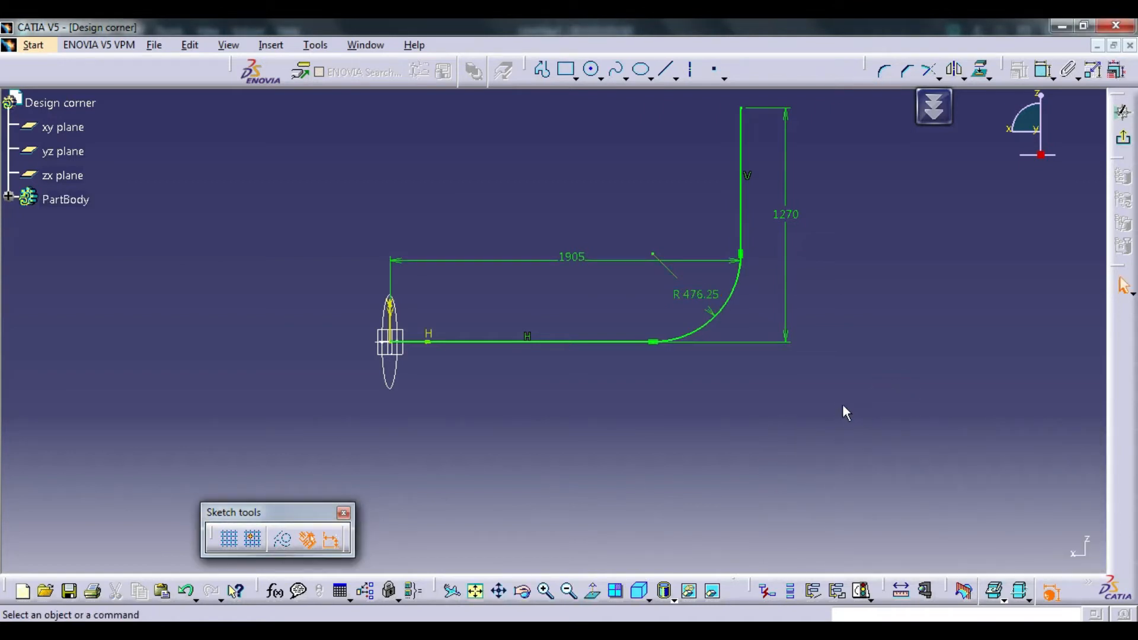
Step: Exit the path sketch and define a Rib with Thick Profile that sweeps the circle along the elbow path
{"action": "left_click", "coordinate": [1124, 146]}
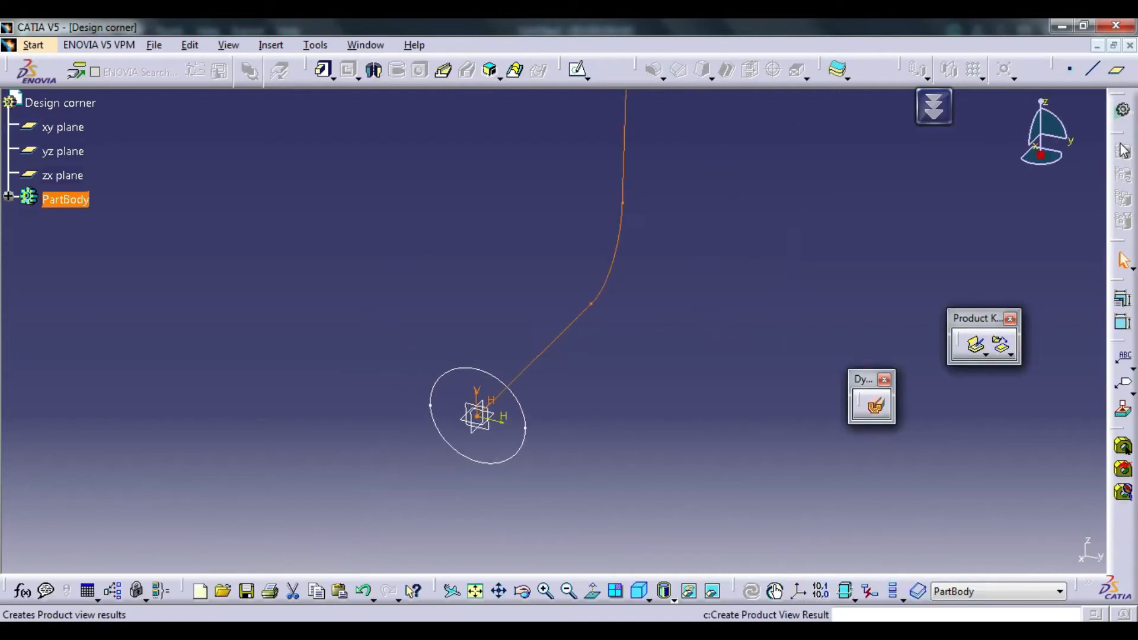
{"action": "left_click", "coordinate": [481, 594]}
{"action": "left_click", "coordinate": [713, 415]}
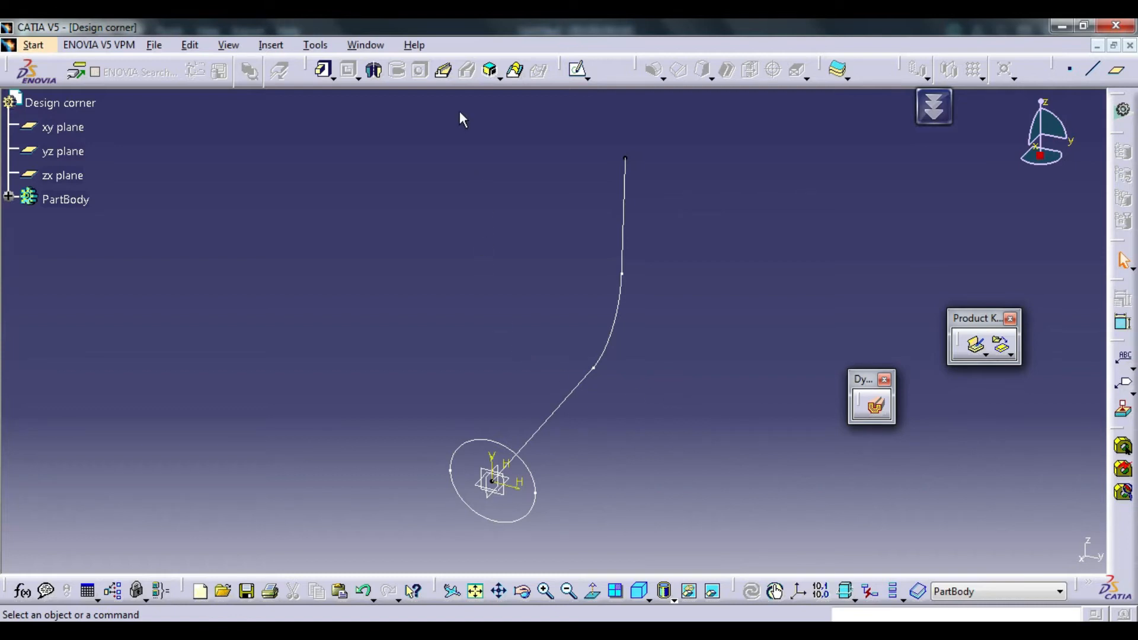
{"action": "left_click", "coordinate": [443, 81]}
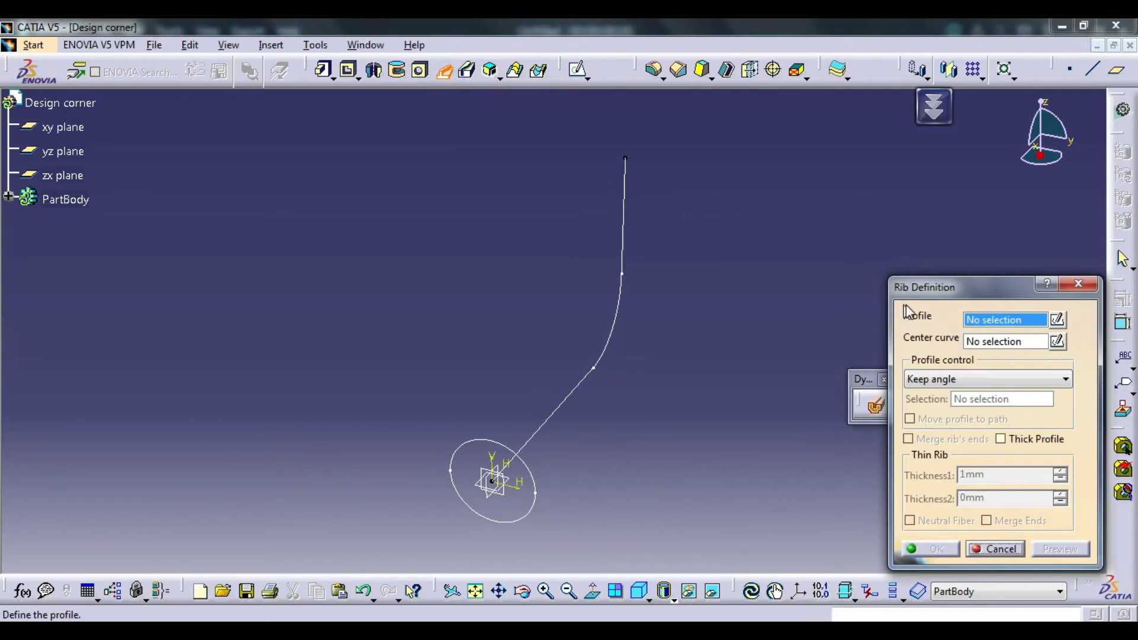
{"action": "left_click", "coordinate": [516, 454]}
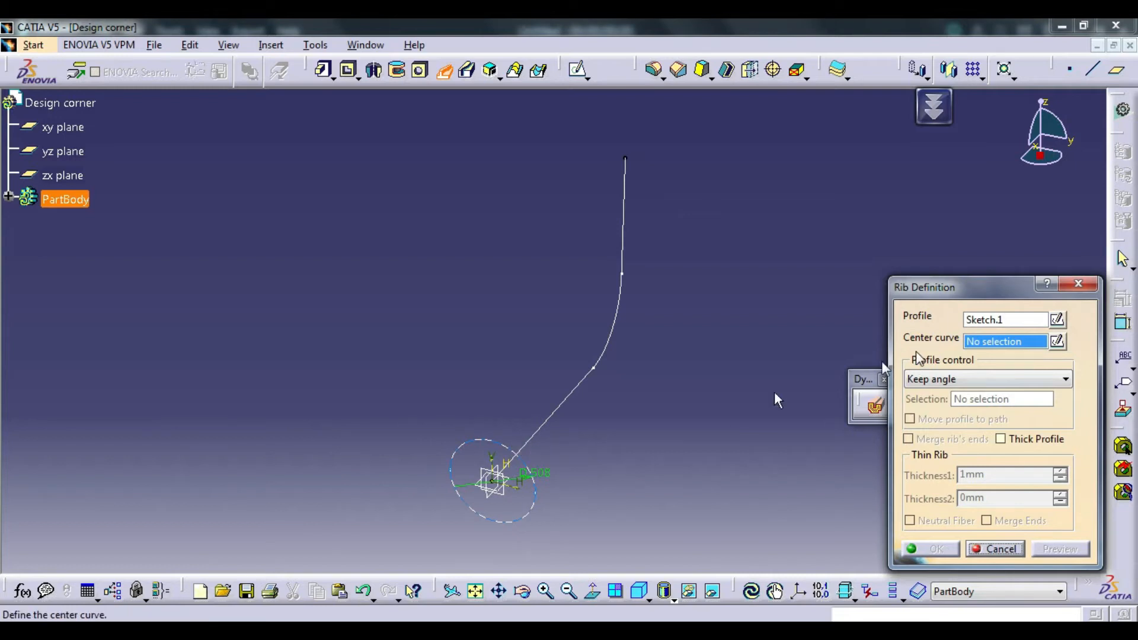
{"action": "left_click", "coordinate": [553, 423]}
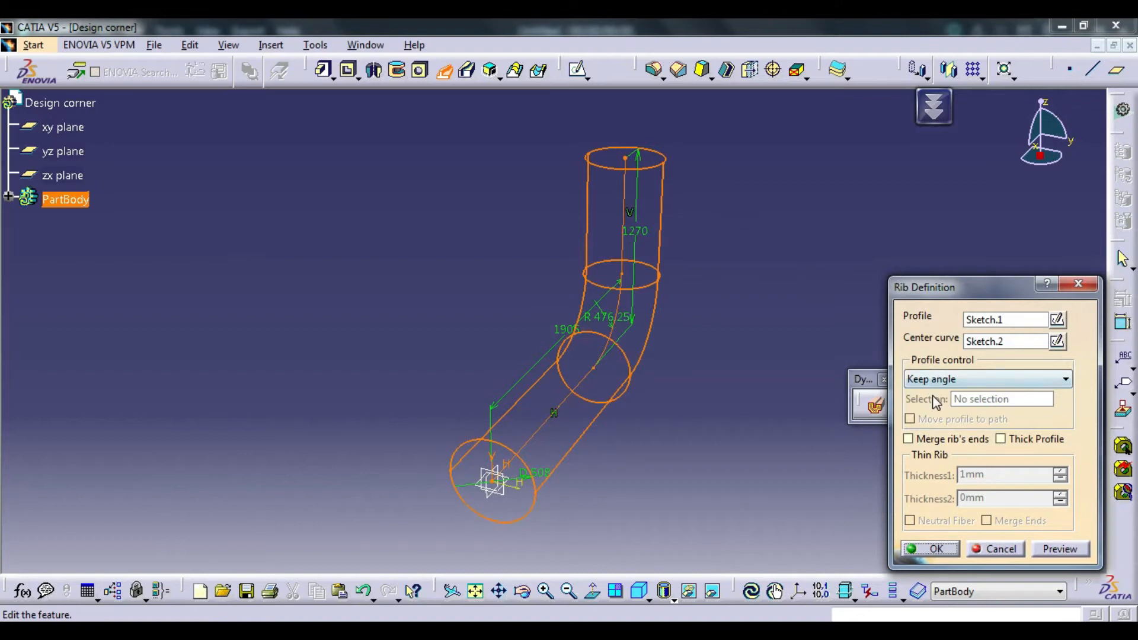
{"action": "left_click", "coordinate": [1002, 440]}
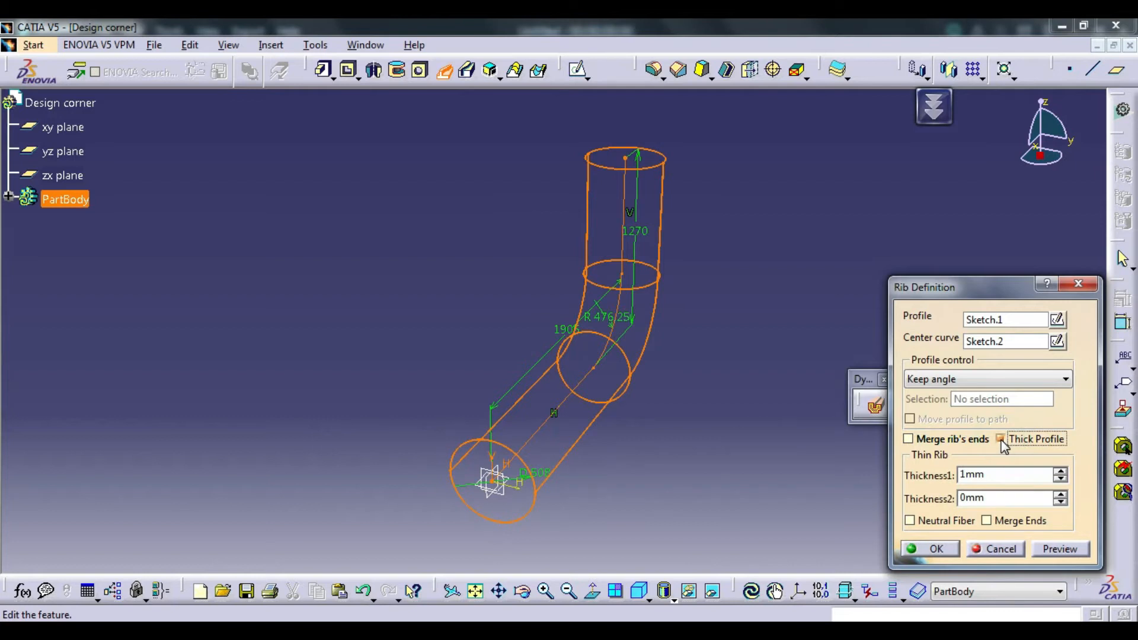
Step: Try a Thickness1 of 10 in for the thick rib and preview it
{"action": "double_click", "coordinate": [981, 474]}
{"action": "left_click", "coordinate": [1060, 471]}
{"action": "left_click", "coordinate": [1060, 471]}
{"action": "double_click", "coordinate": [1007, 476]}
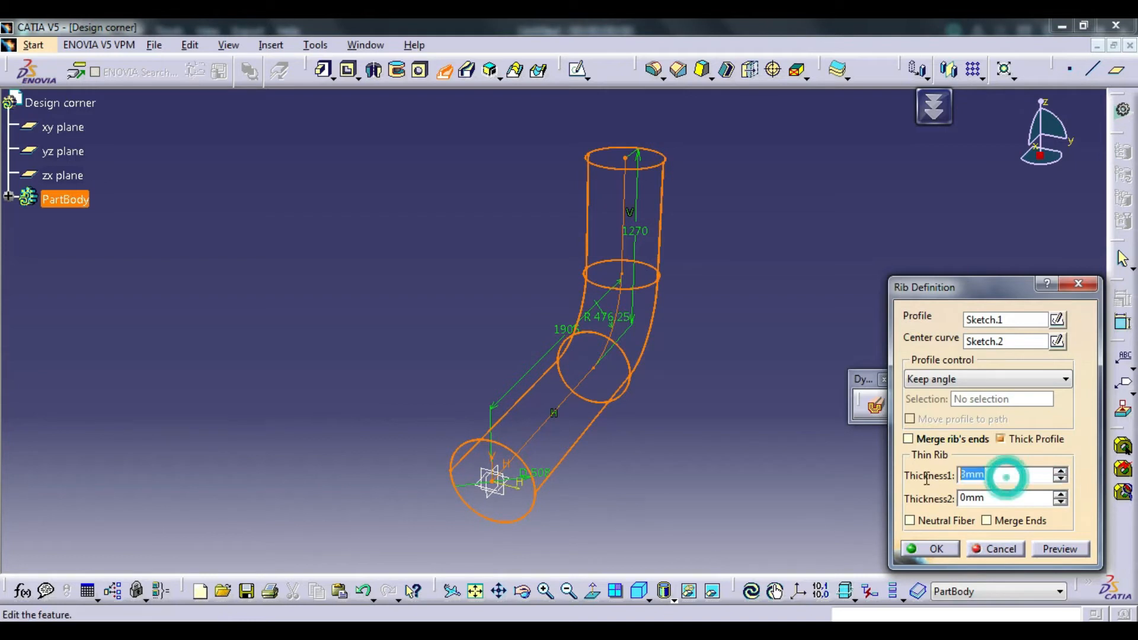
{"action": "type", "text": "10"}
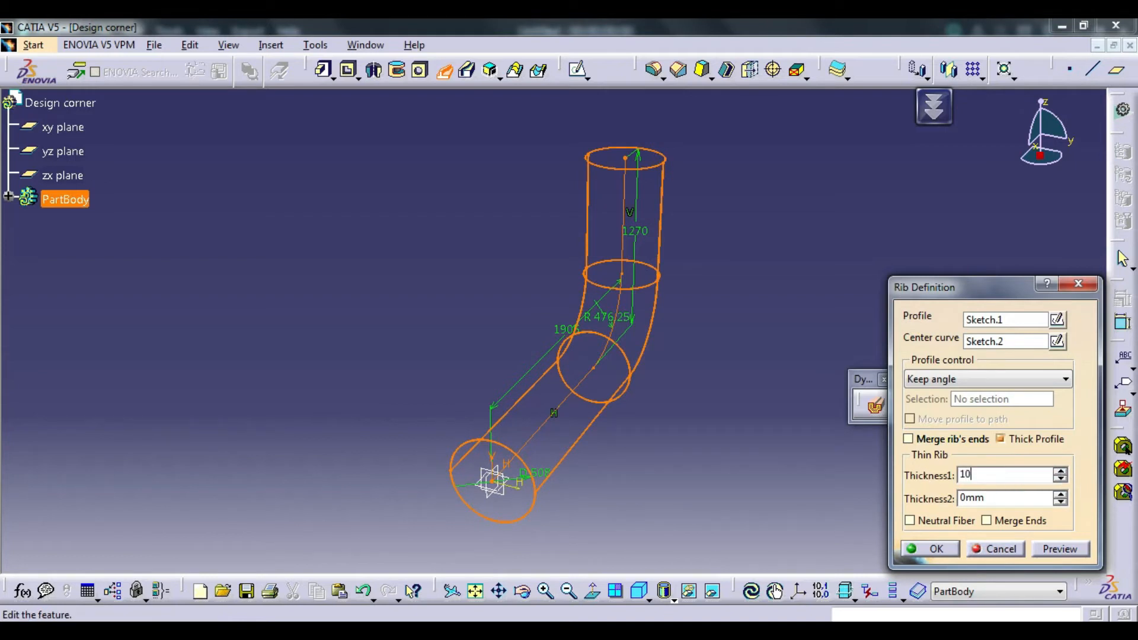
{"action": "type", "text": "in"}
{"action": "left_click", "coordinate": [1052, 548]}
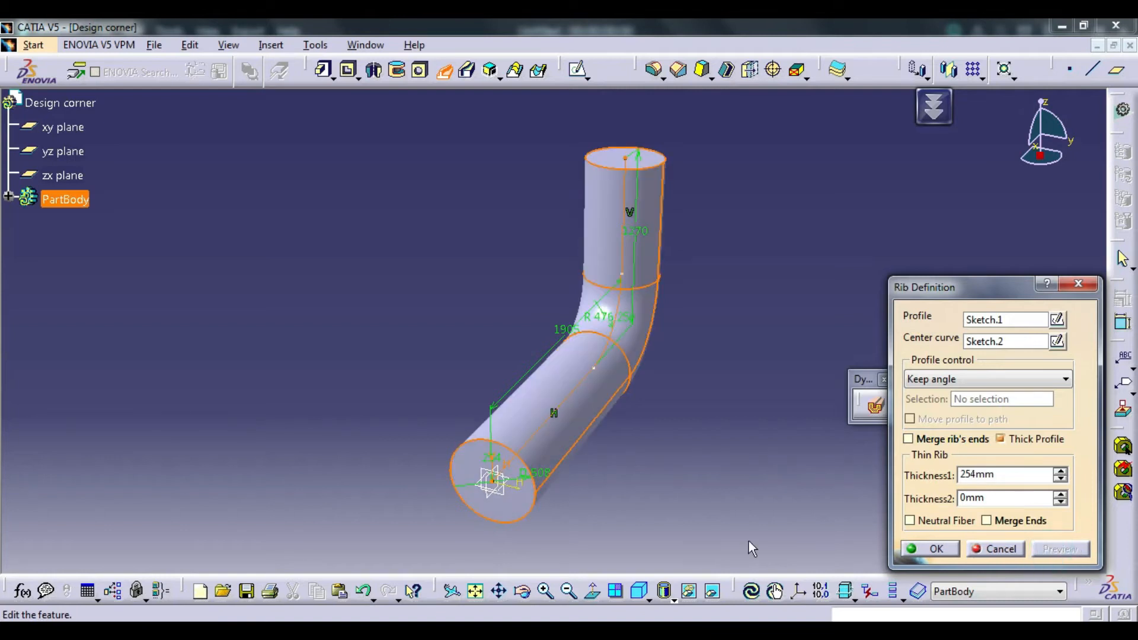
Step: Set the rib's Thickness1 to 0 mm
{"action": "left_click", "coordinate": [1003, 474]}
{"action": "left_click_drag", "start_coordinate": [974, 474], "coordinate": [952, 480]}
{"action": "type", "text": "0"}
{"action": "left_click", "coordinate": [1008, 499]}
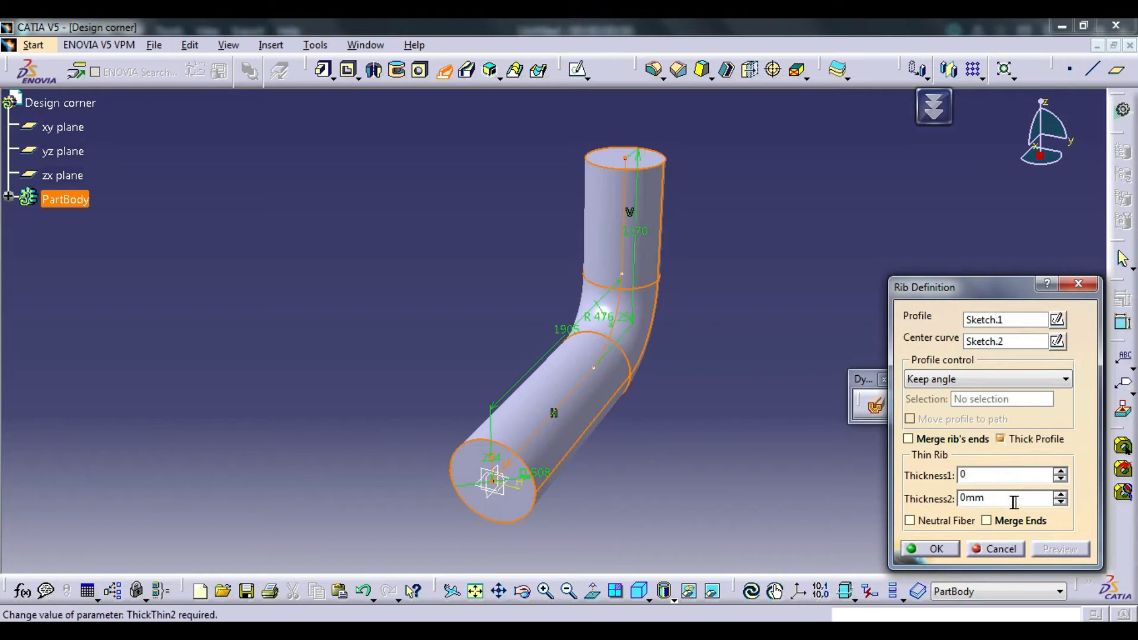
{"action": "left_click", "coordinate": [687, 259]}
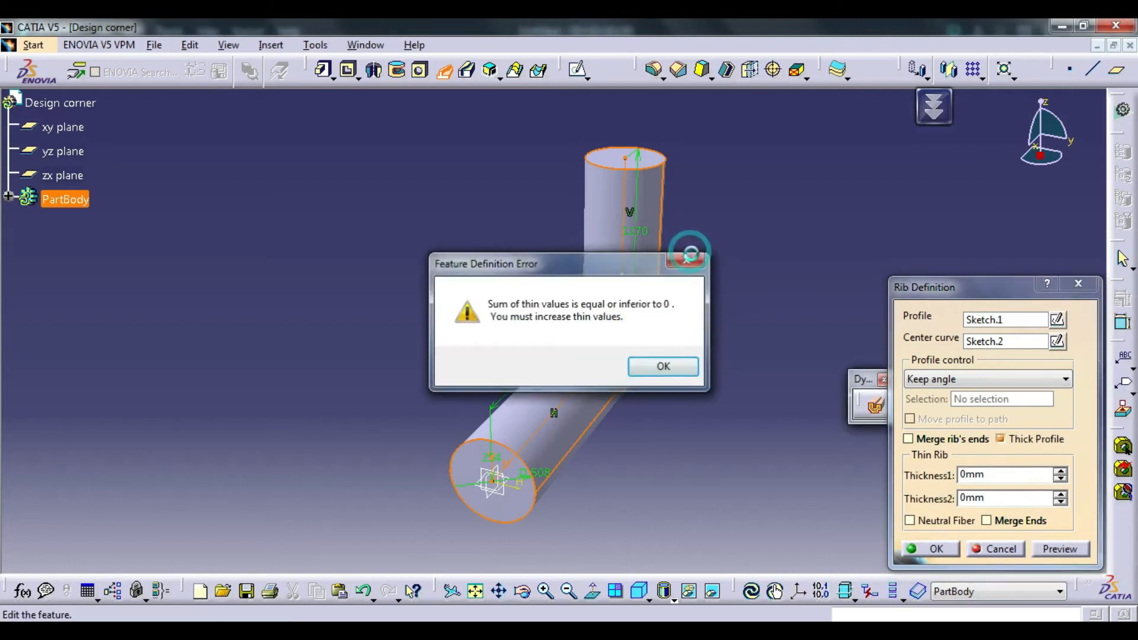
Step: Check the pipe diameters in the reference drawing, set the rib's Thickness2 to 5 in and create the hollow elbow
{"action": "left_click_drag", "start_coordinate": [988, 498], "coordinate": [952, 501]}
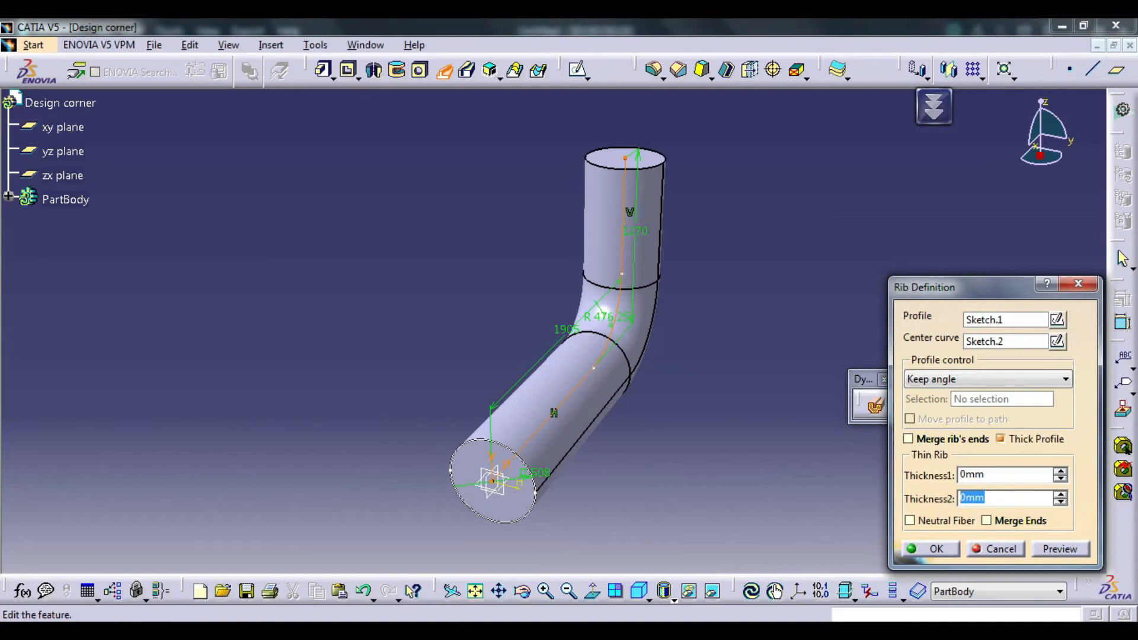
{"action": "key", "text": "alt+Tab"}
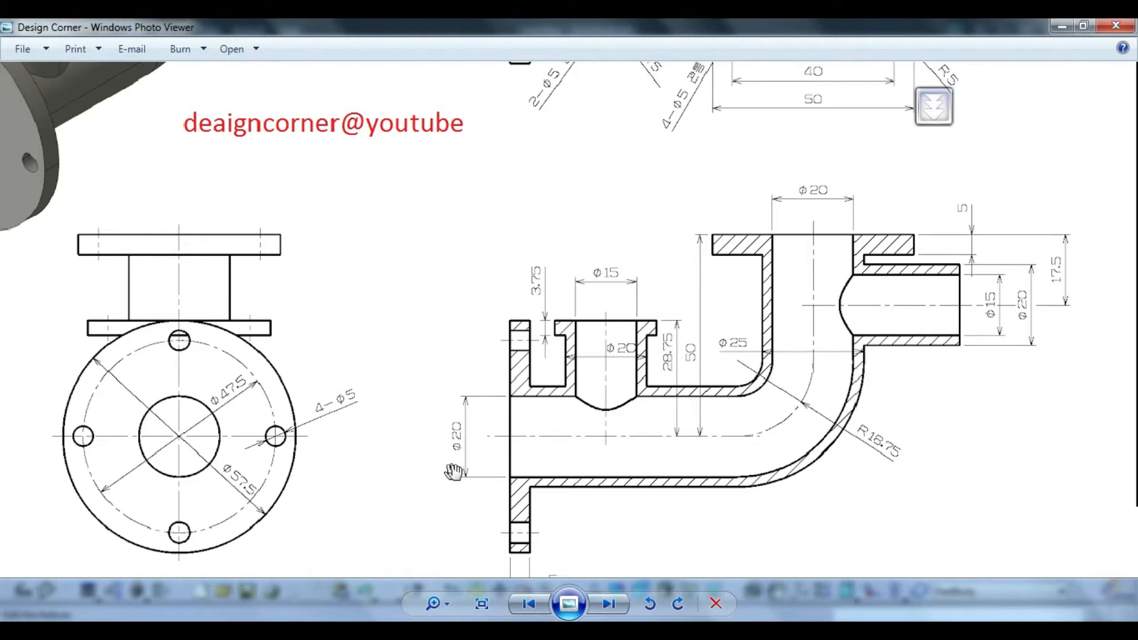
{"action": "left_click_drag", "start_coordinate": [741, 347], "coordinate": [729, 322]}
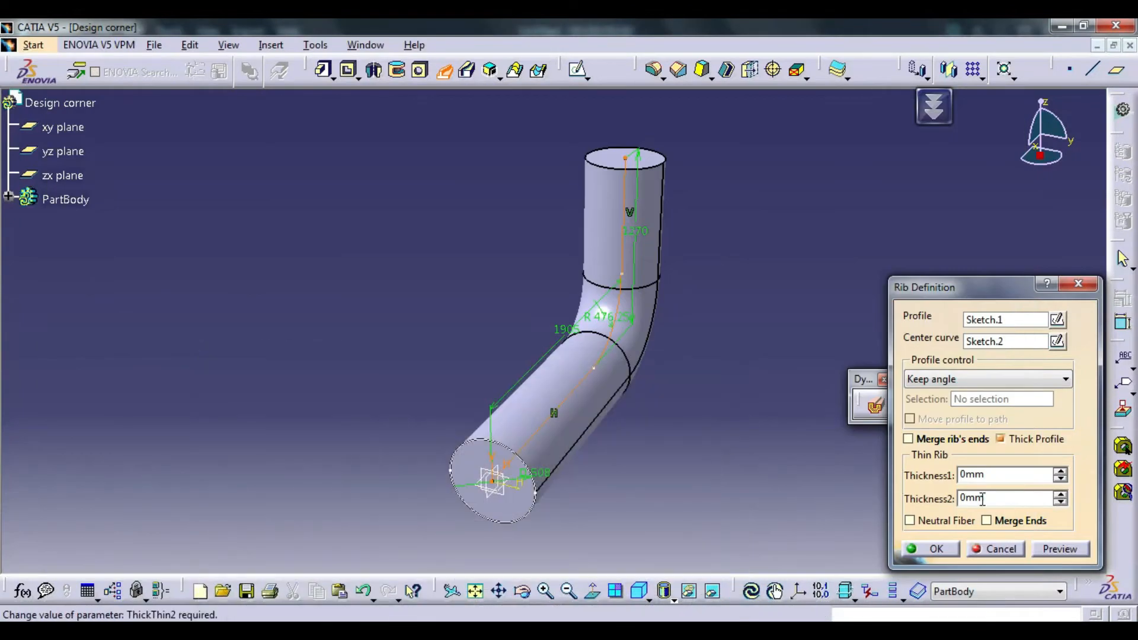
{"action": "double_click", "coordinate": [975, 498]}
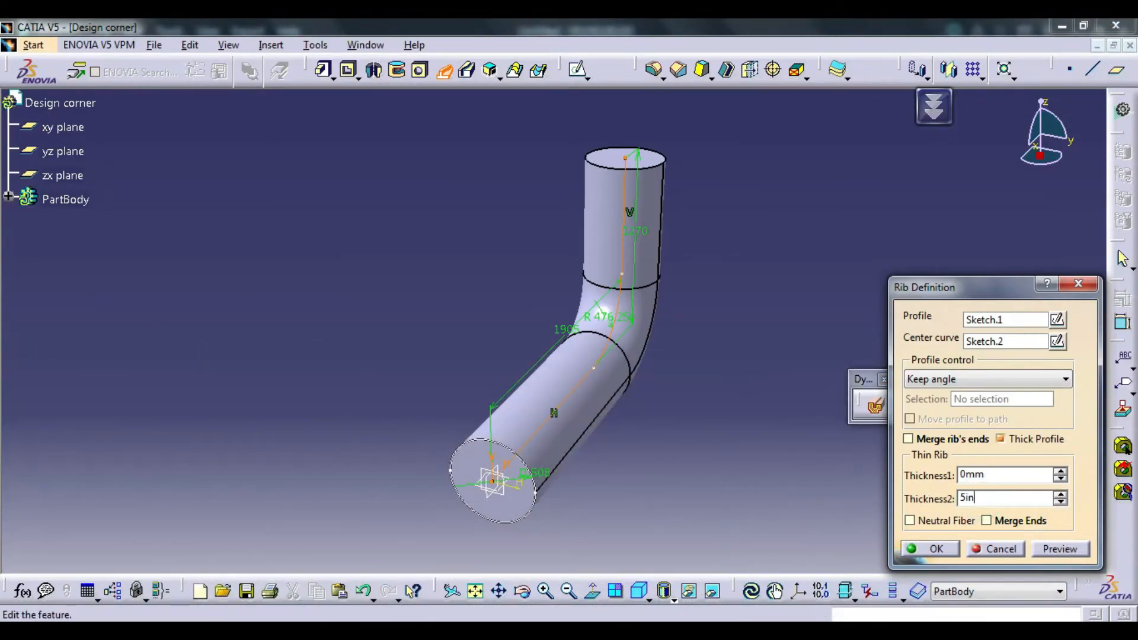
{"action": "left_click", "coordinate": [1080, 551]}
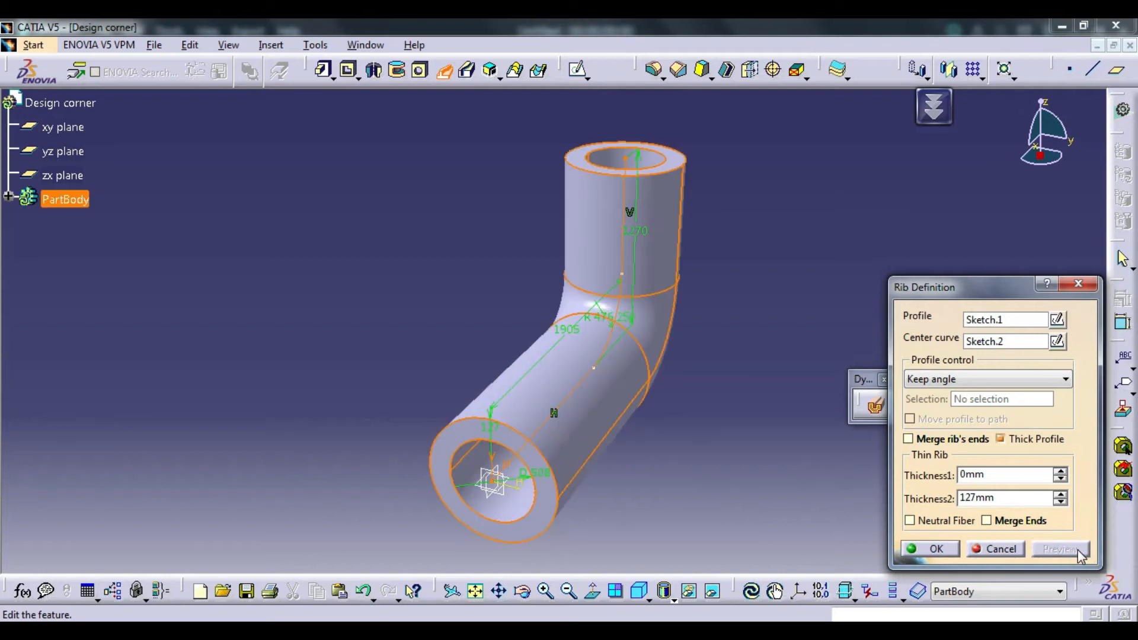
{"action": "left_click", "coordinate": [932, 550]}
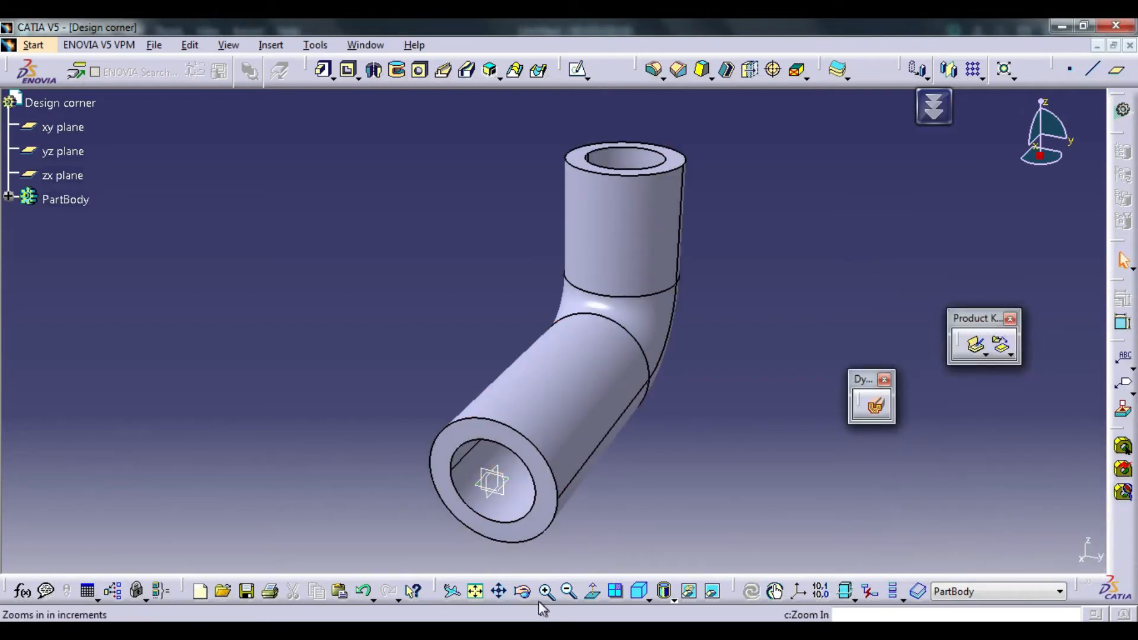
Step: Check the flange in the reference drawing and open a sketch on the ring-shaped end face of the horizontal pipe
{"action": "left_click", "coordinate": [522, 591]}
{"action": "left_click_drag", "start_coordinate": [541, 470], "coordinate": [427, 433]}
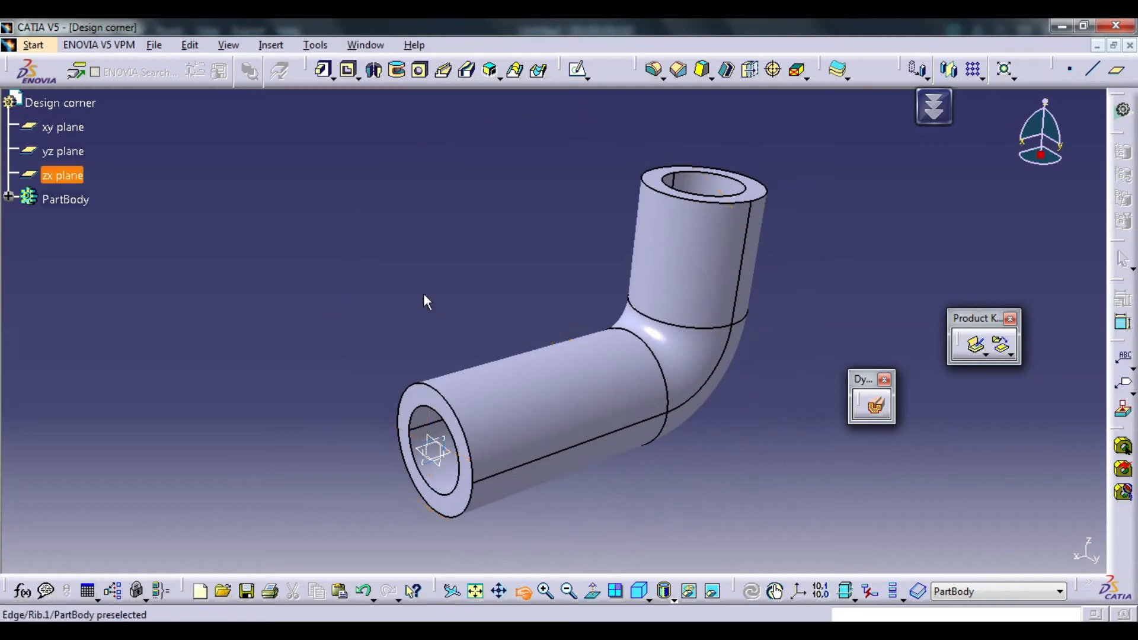
{"action": "left_click", "coordinate": [430, 450]}
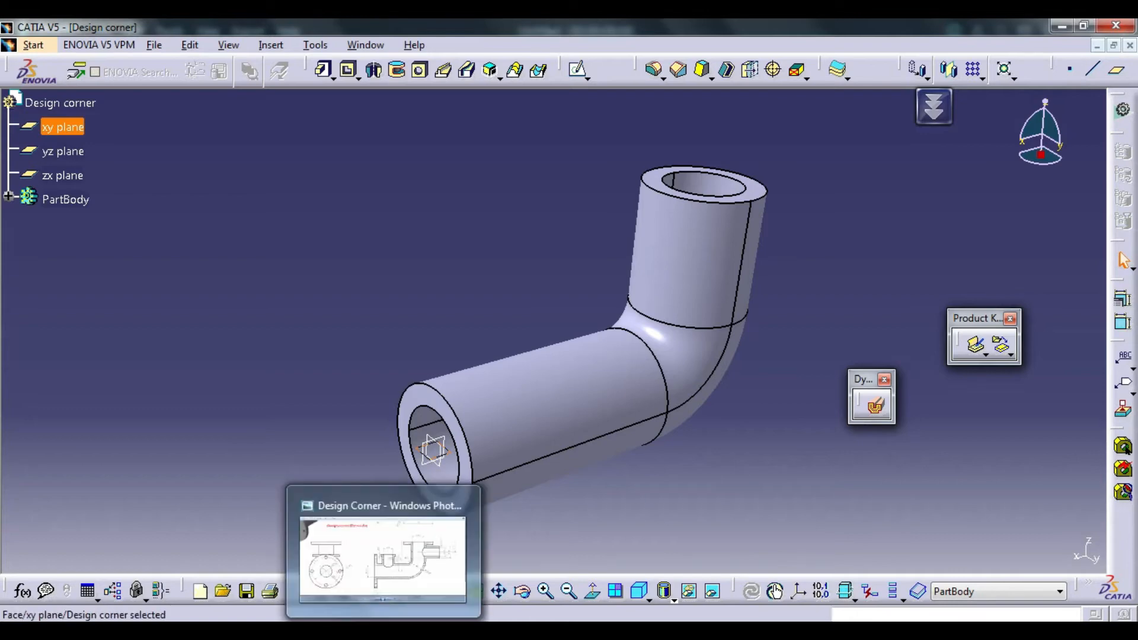
{"action": "left_click", "coordinate": [383, 630]}
{"action": "mouse_move", "coordinate": [427, 425]}
{"action": "left_mouse_down"}
{"action": "mouse_move", "coordinate": [556, 407]}
{"action": "mouse_move", "coordinate": [522, 407]}
{"action": "left_mouse_up"}
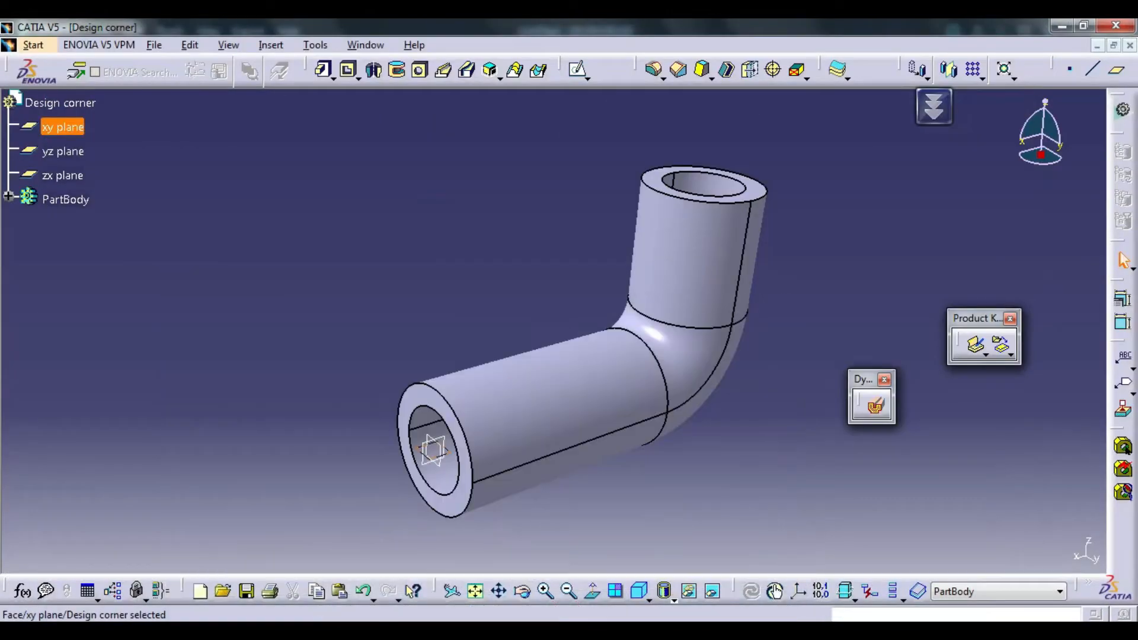
{"action": "left_click", "coordinate": [444, 406]}
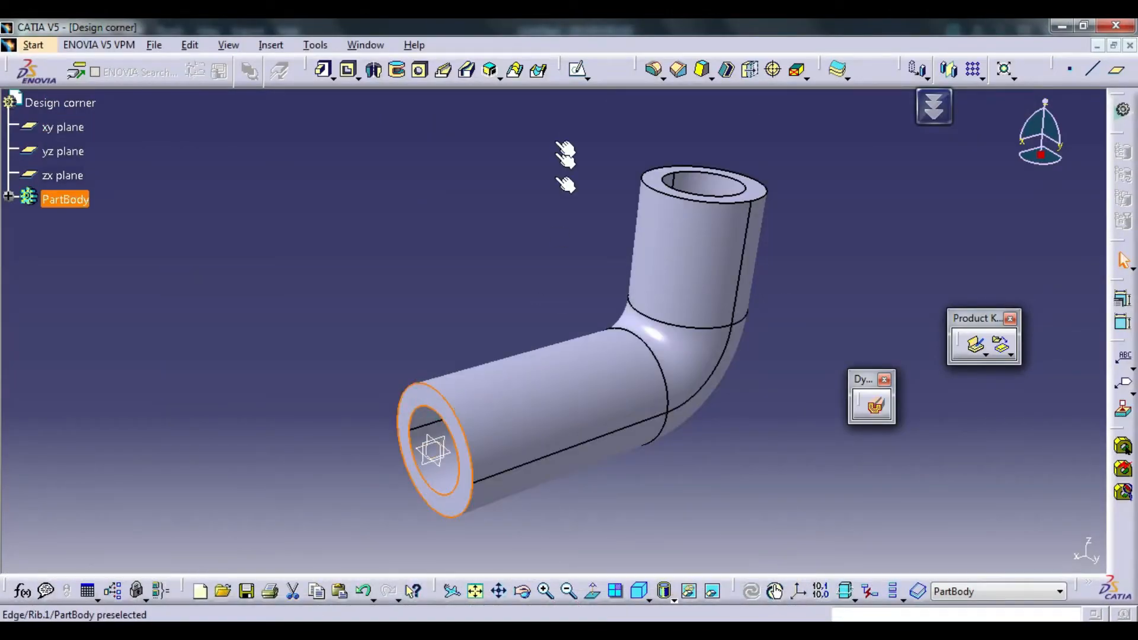
{"action": "left_click", "coordinate": [578, 74]}
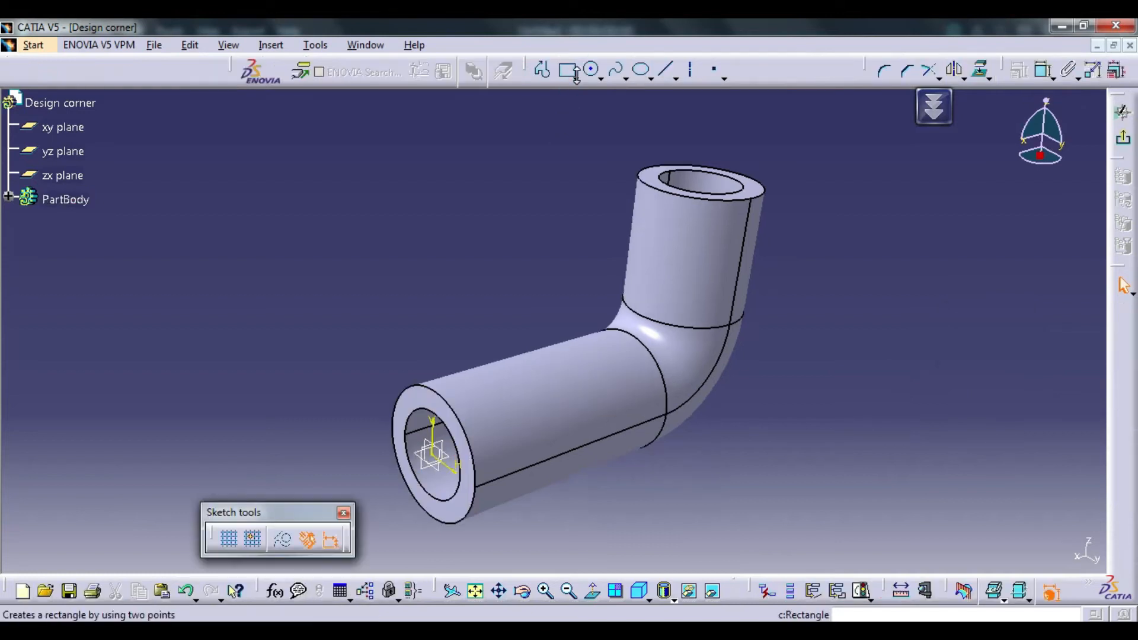
{"action": "left_click", "coordinate": [475, 591]}
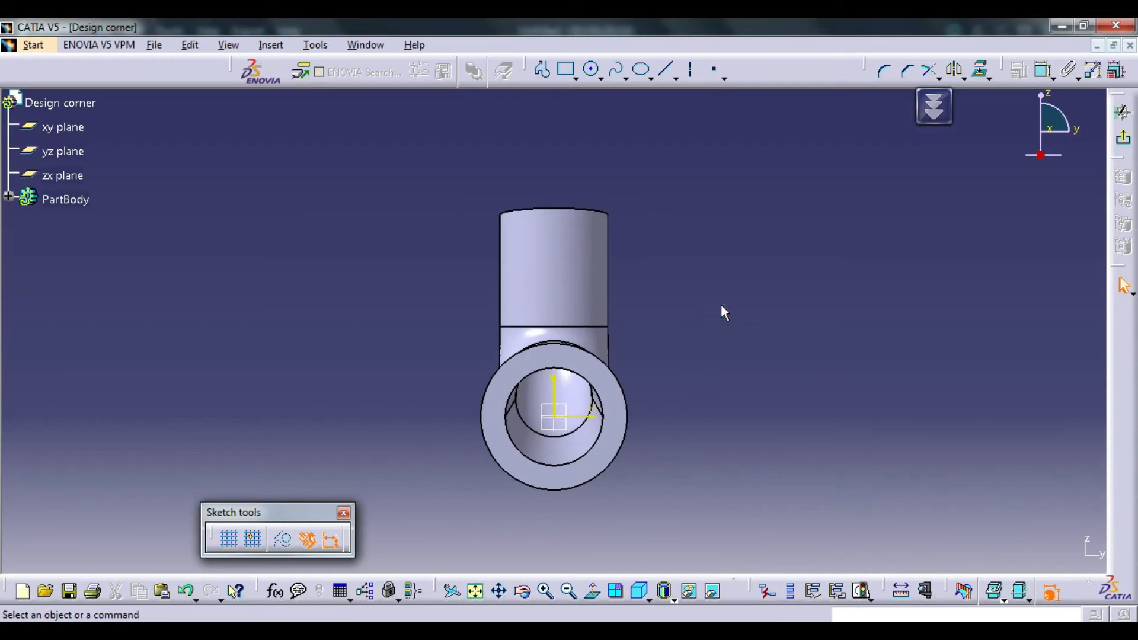
Step: Sketch a circle of about 916 mm radius around the pipe end, centred near the pipe axis
{"action": "left_click", "coordinate": [593, 70]}
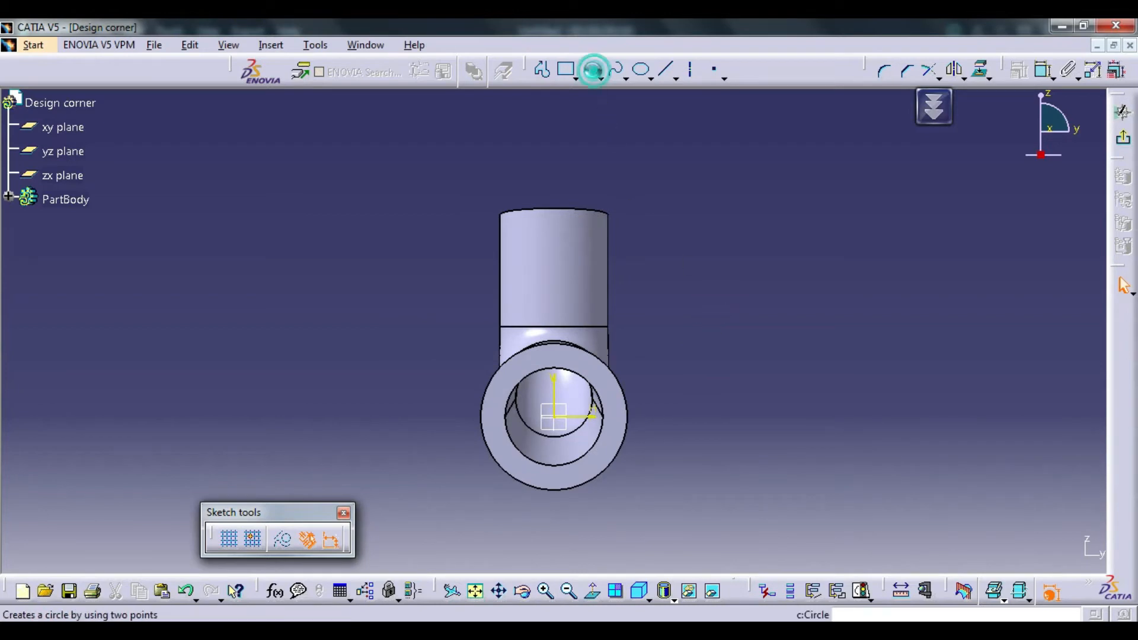
{"action": "left_click", "coordinate": [554, 417]}
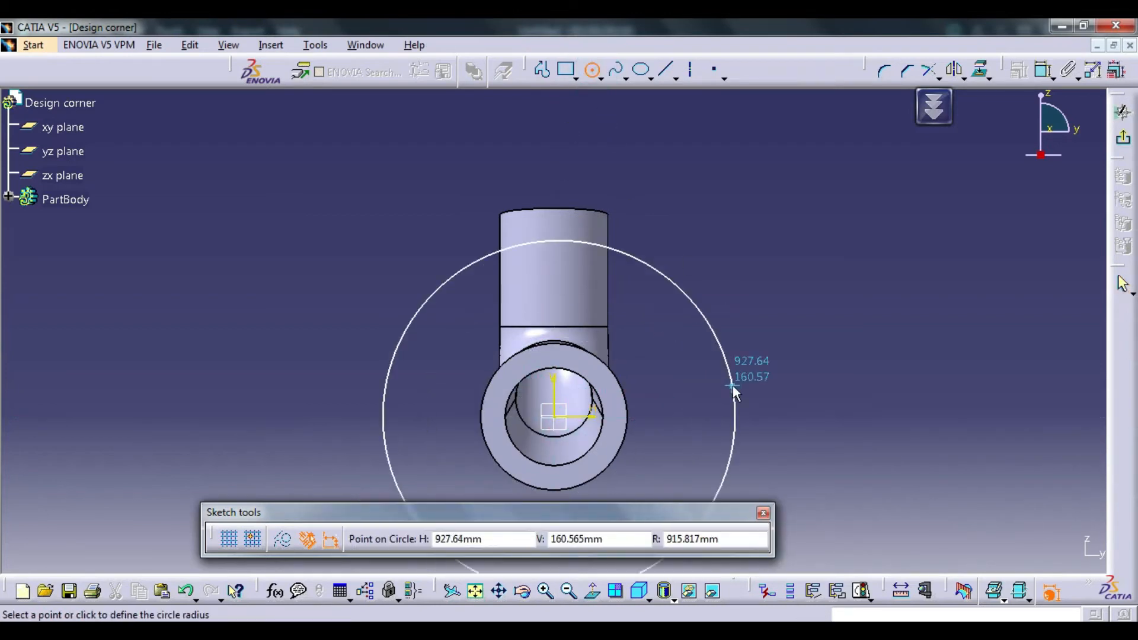
{"action": "left_click", "coordinate": [733, 386]}
{"action": "left_click", "coordinate": [777, 395]}
Step: Check the flange size in the reference drawing, dimension the circle as a diameter and set it to 57.5 in
{"action": "left_click", "coordinate": [450, 630]}
{"action": "left_click_drag", "start_coordinate": [528, 432], "coordinate": [432, 514]}
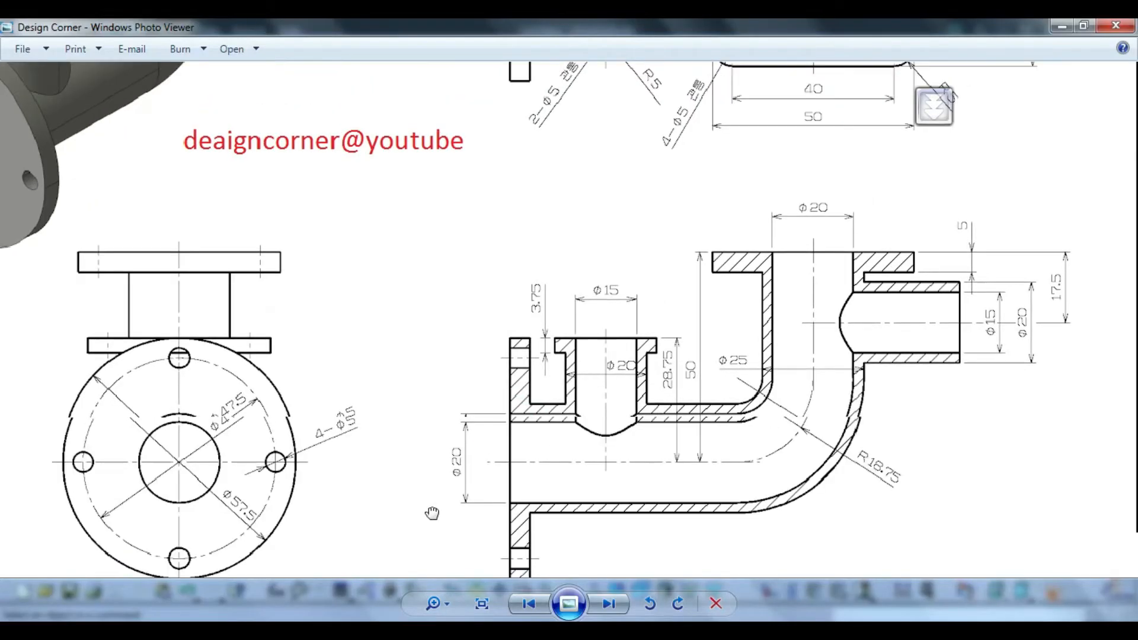
{"action": "mouse_move", "coordinate": [508, 305]}
{"action": "left_mouse_down"}
{"action": "mouse_move", "coordinate": [614, 266]}
{"action": "mouse_move", "coordinate": [642, 237]}
{"action": "left_mouse_up"}
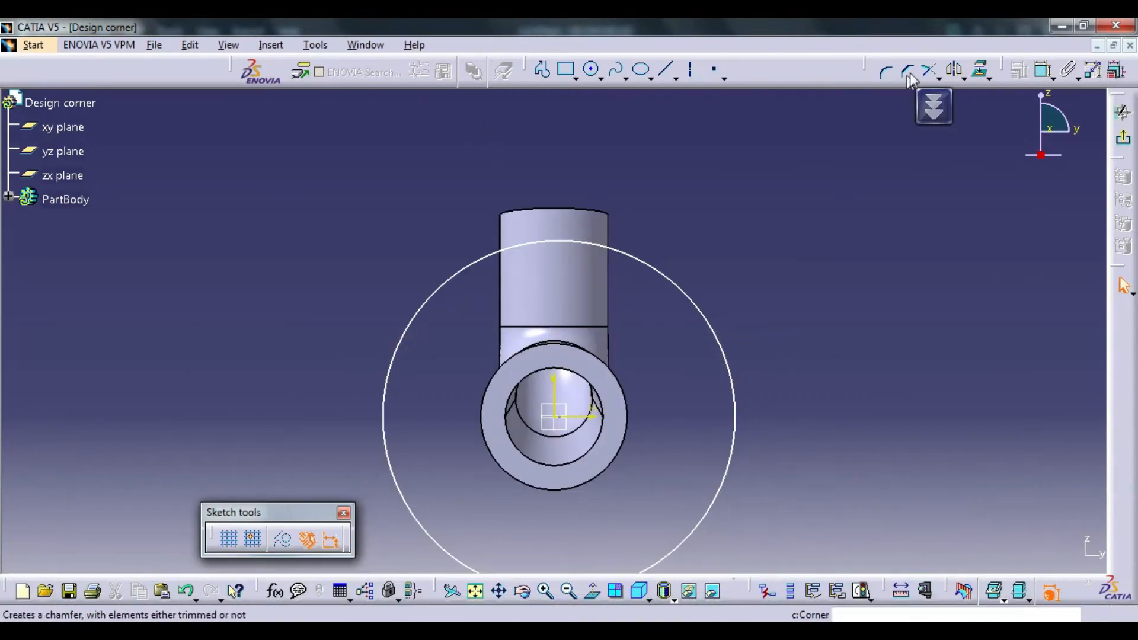
{"action": "left_click", "coordinate": [1043, 70]}
{"action": "left_click", "coordinate": [702, 301]}
{"action": "left_click", "coordinate": [749, 277]}
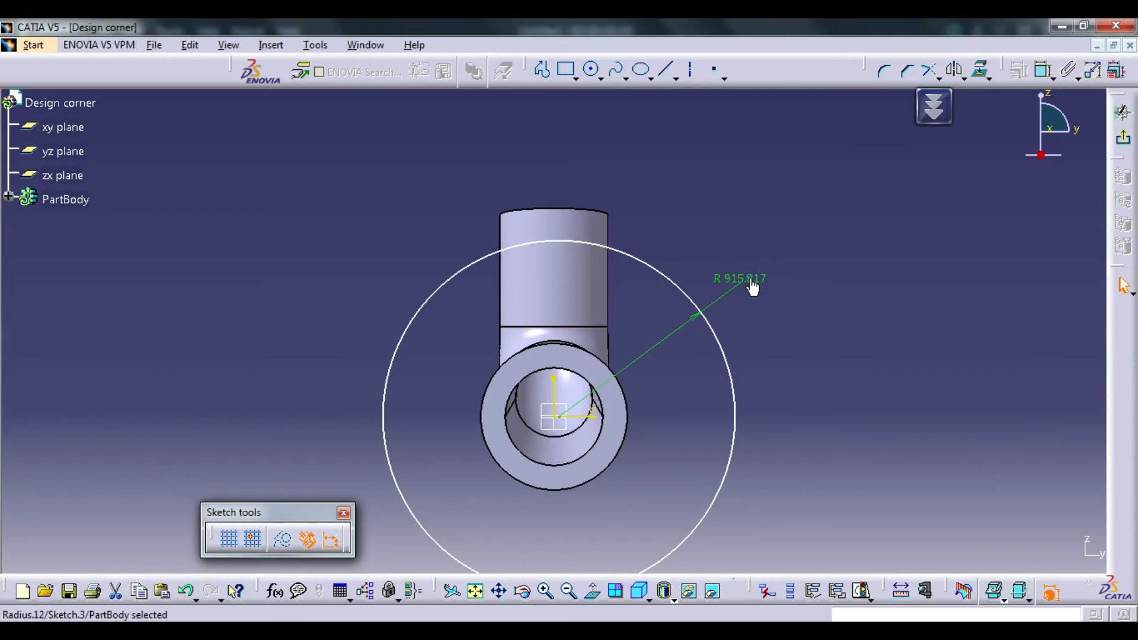
{"action": "double_click", "coordinate": [750, 276]}
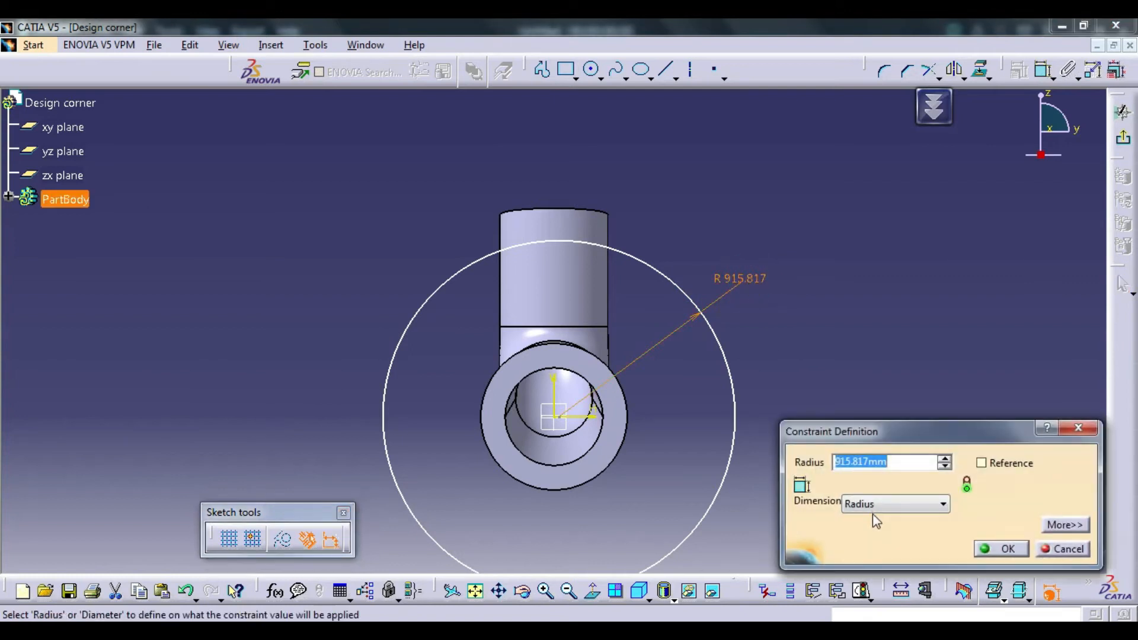
{"action": "left_click", "coordinate": [874, 504]}
{"action": "left_click", "coordinate": [880, 533]}
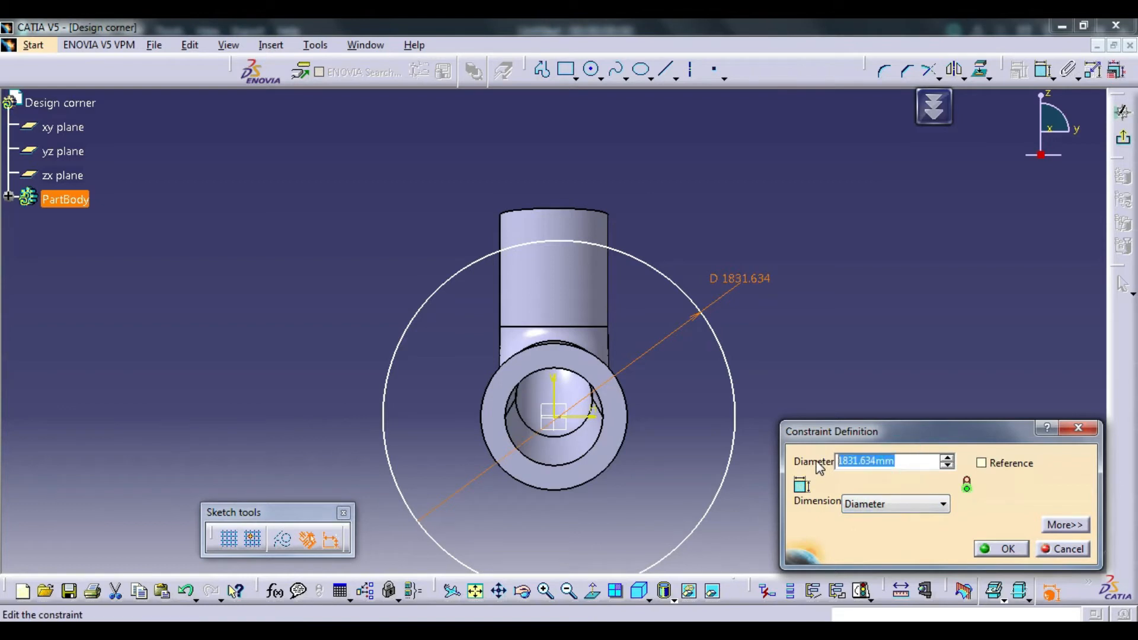
{"action": "type", "text": "57.5in"}
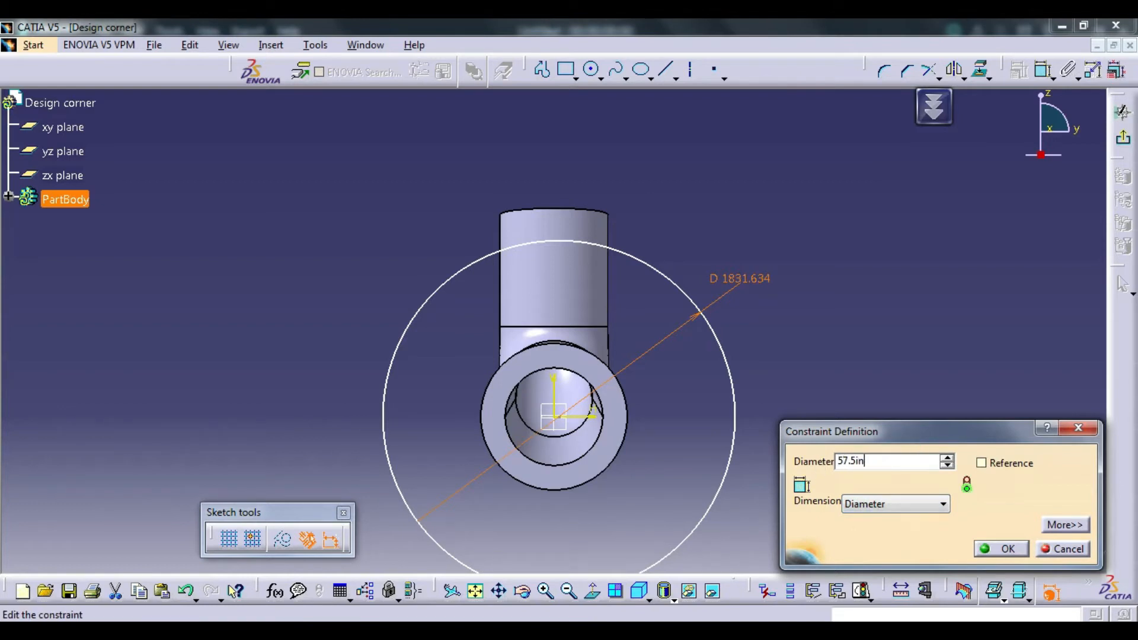
{"action": "key", "text": "Return"}
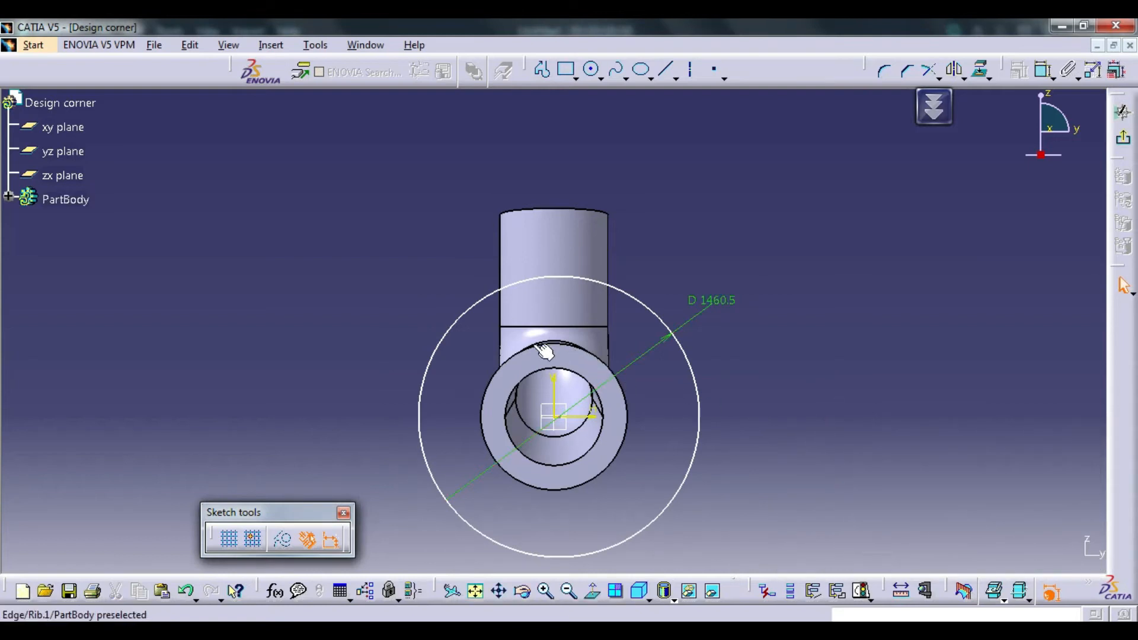
Step: Constrain the flange circle to be concentric with the pipe's outer edge
{"action": "left_click", "coordinate": [505, 361]}
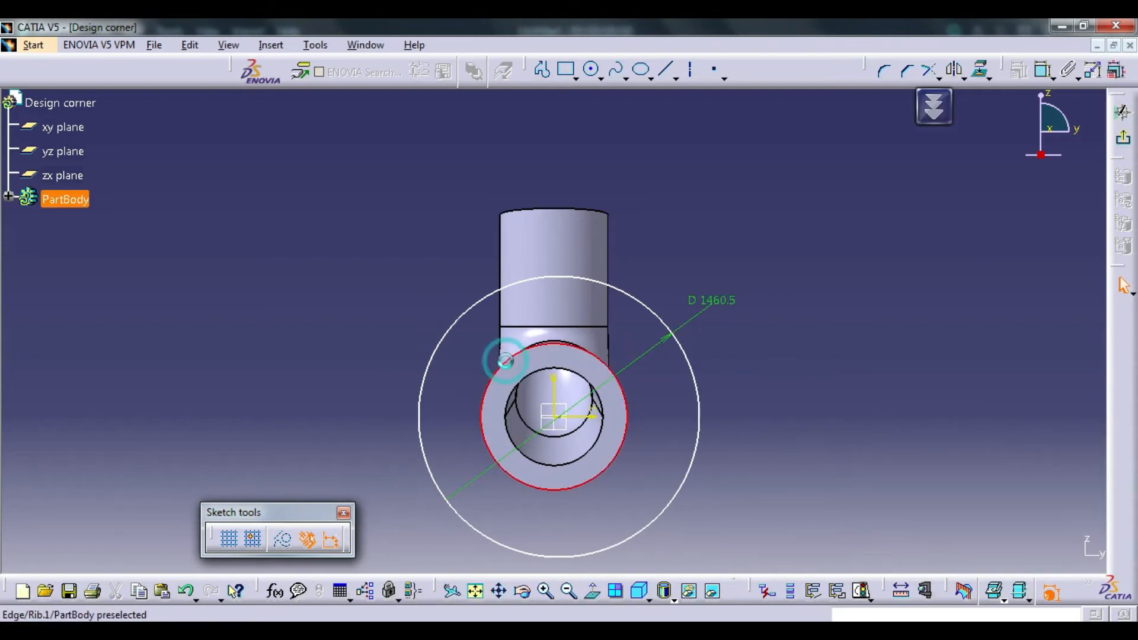
{"action": "left_click", "coordinate": [447, 329], "text": "ctrl"}
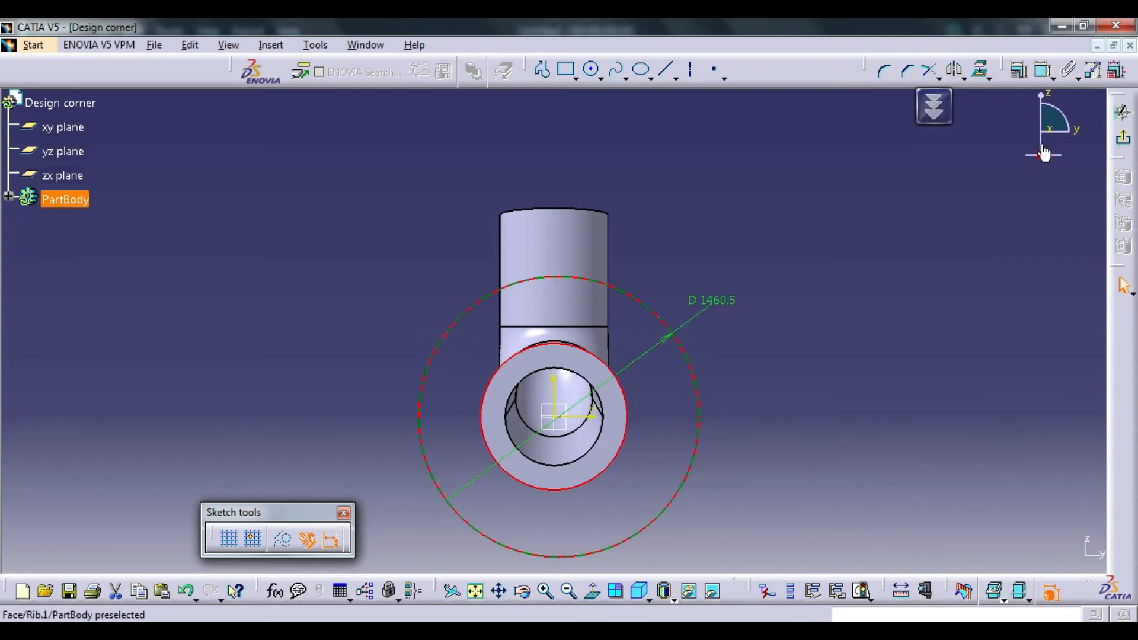
{"action": "left_click", "coordinate": [1018, 71]}
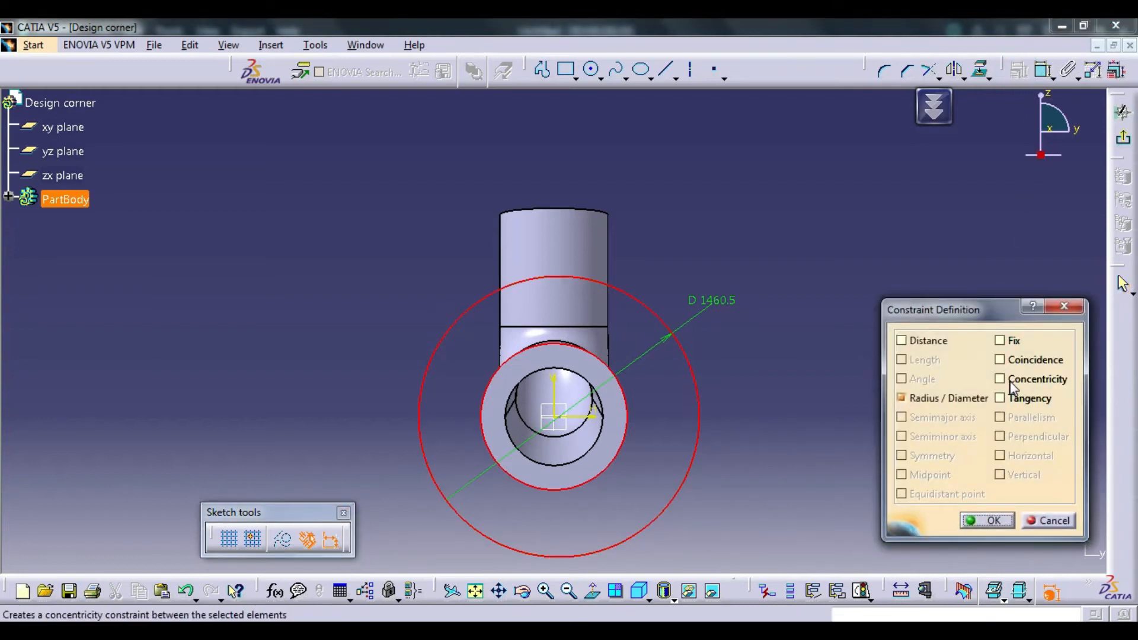
{"action": "left_click", "coordinate": [1010, 382]}
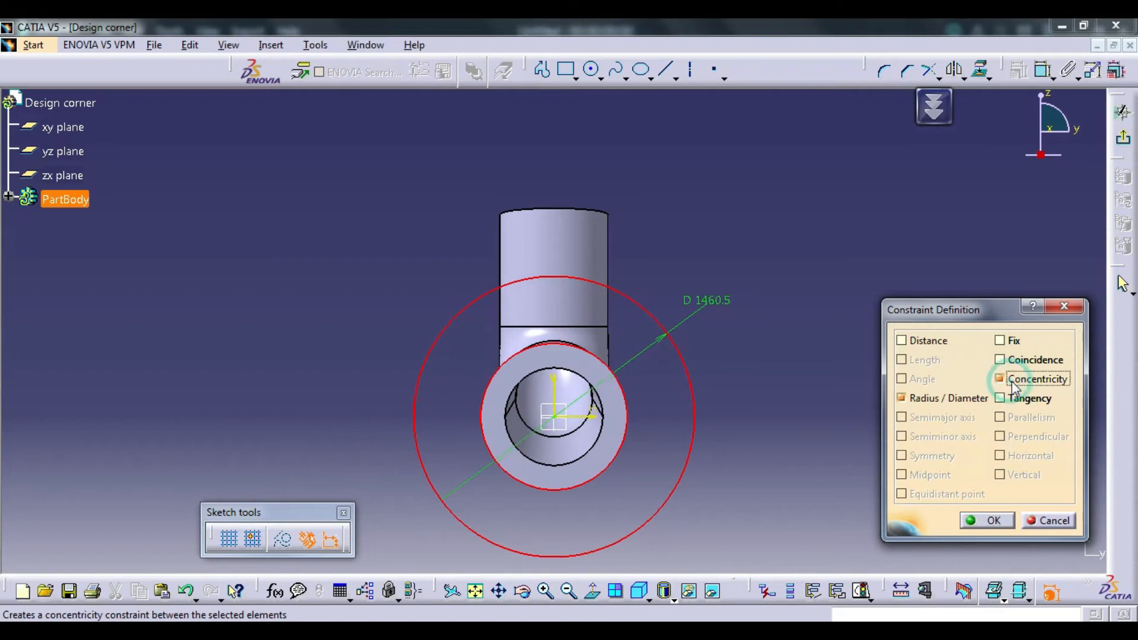
{"action": "left_click", "coordinate": [995, 523]}
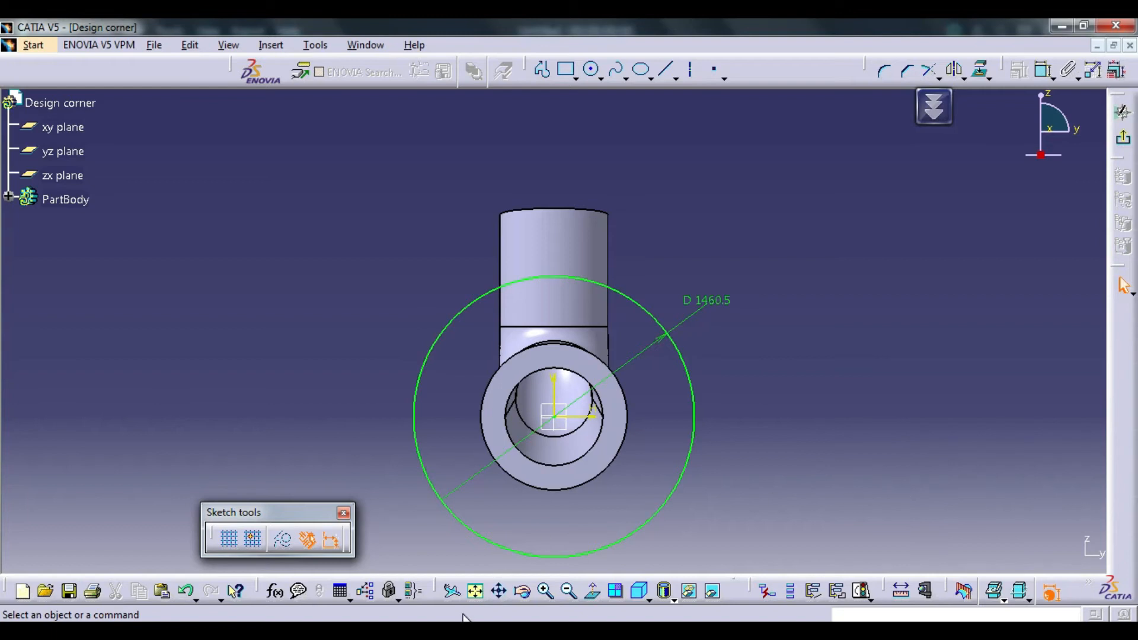
Step: Sketch a smaller second circle beside the flange and make it concentric with the flange circle
{"action": "left_click", "coordinate": [593, 71]}
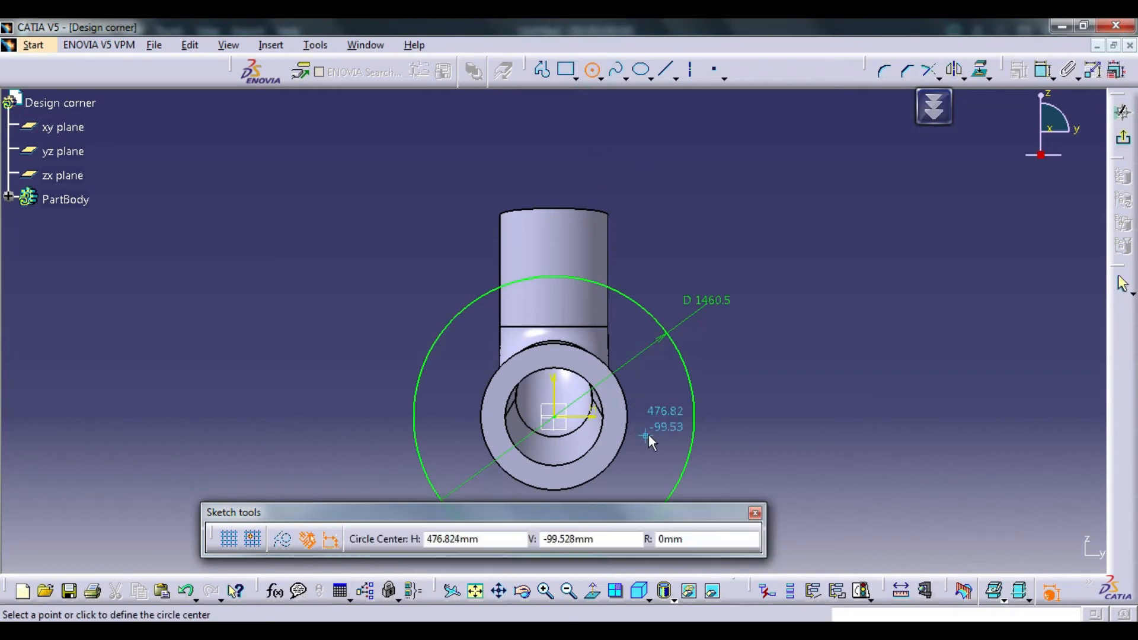
{"action": "left_click", "coordinate": [768, 389]}
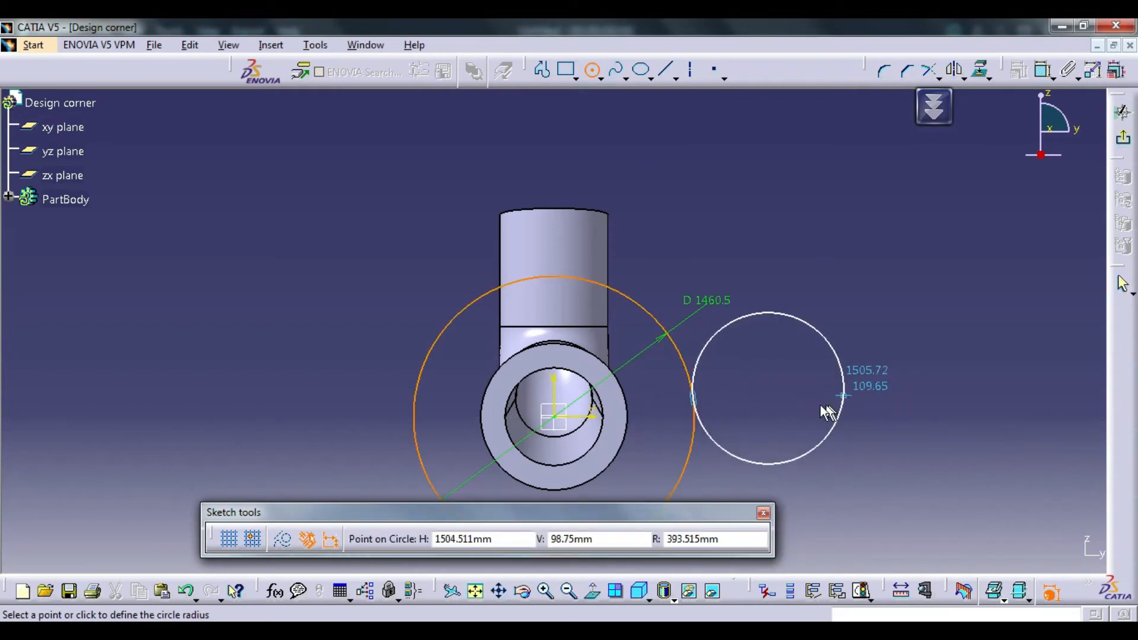
{"action": "left_click", "coordinate": [806, 406]}
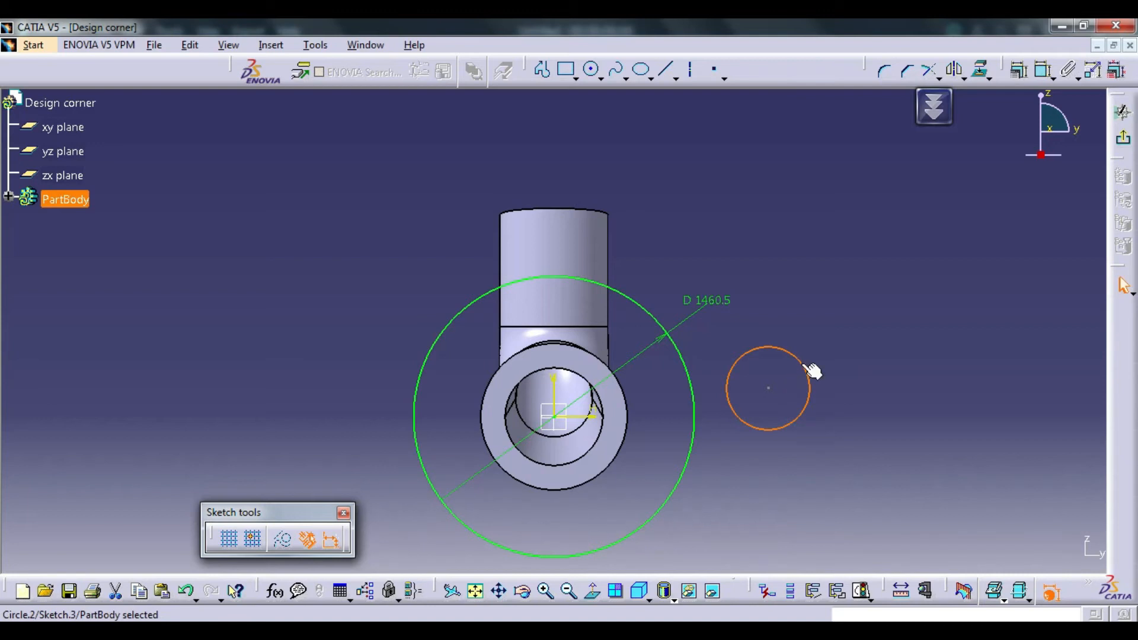
{"action": "left_click", "coordinate": [705, 455], "text": "ctrl"}
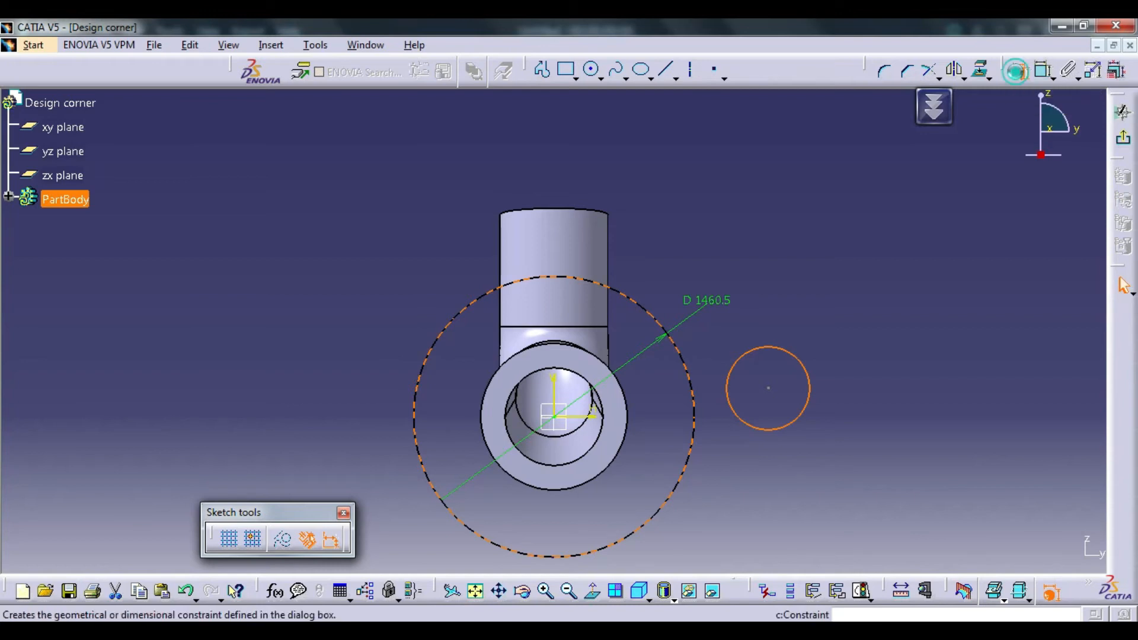
{"action": "left_click", "coordinate": [1019, 69]}
{"action": "left_click", "coordinate": [1002, 379]}
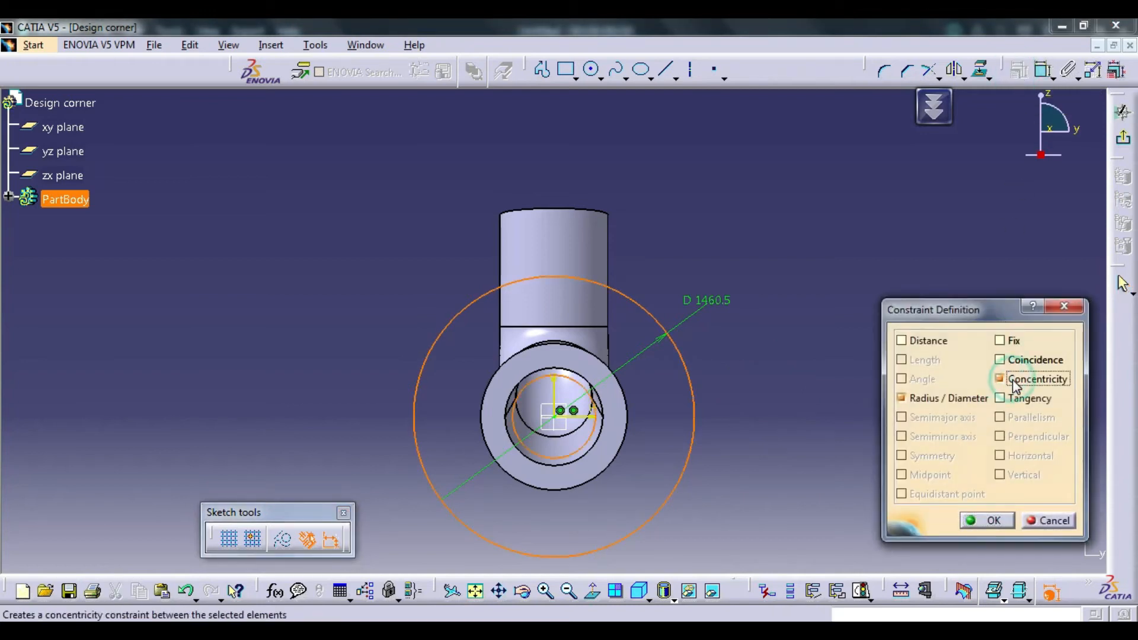
{"action": "left_click", "coordinate": [979, 521]}
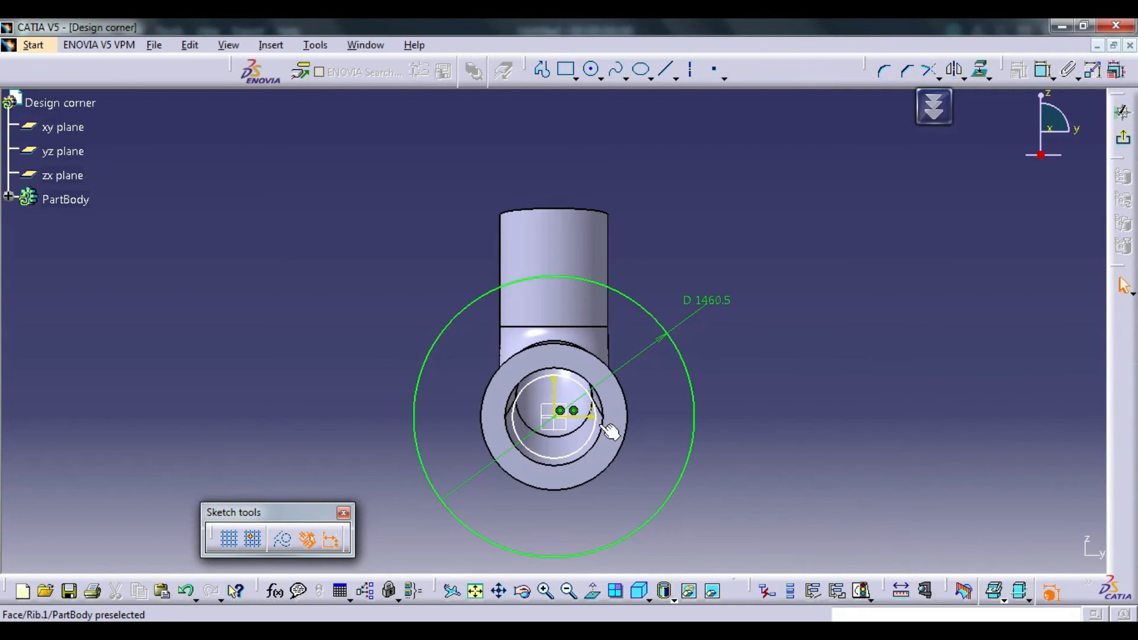
Step: Enlarge the second circle to about 1153 mm diameter between pipe and flange edge, and convert it to a construction element
{"action": "left_click_drag", "start_coordinate": [663, 451], "coordinate": [655, 447]}
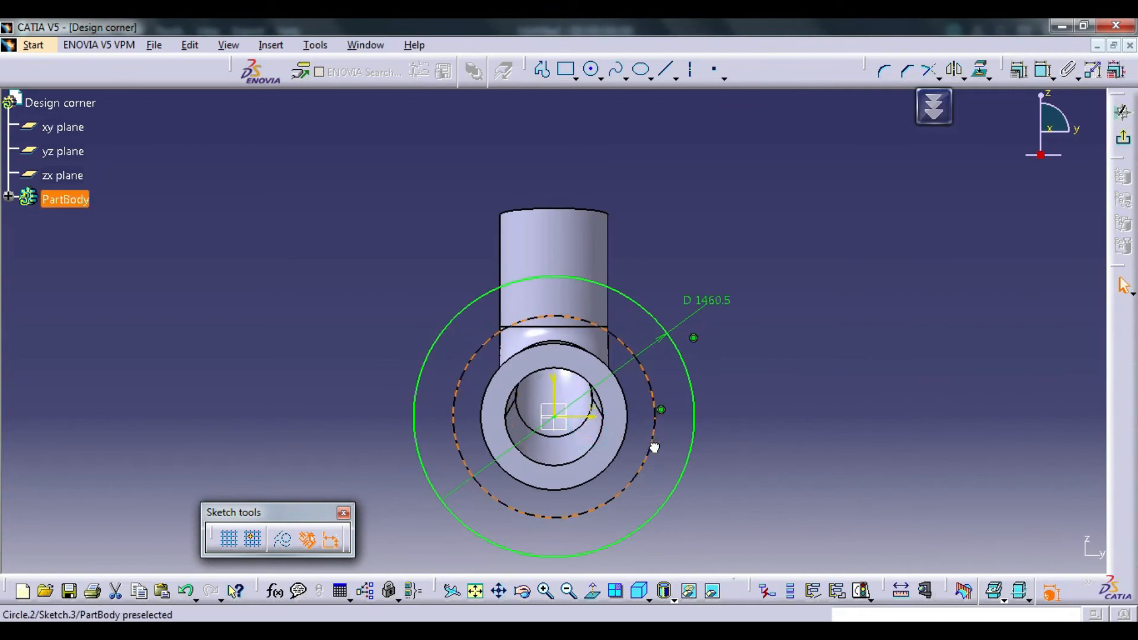
{"action": "left_click", "coordinate": [860, 390]}
{"action": "left_click", "coordinate": [653, 446]}
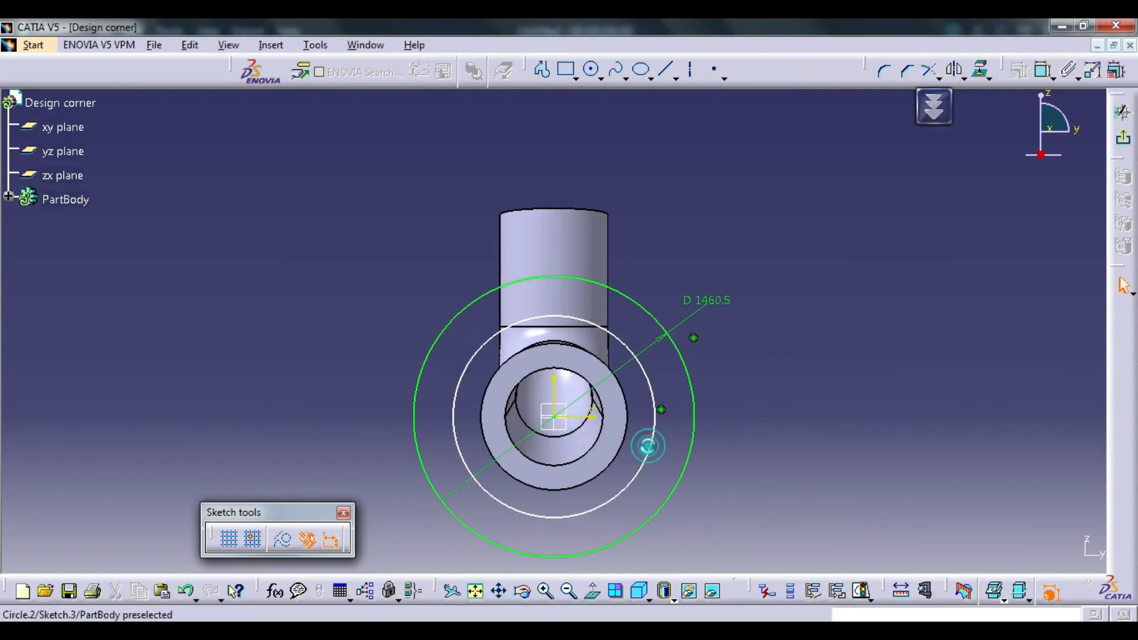
{"action": "left_click", "coordinate": [284, 541]}
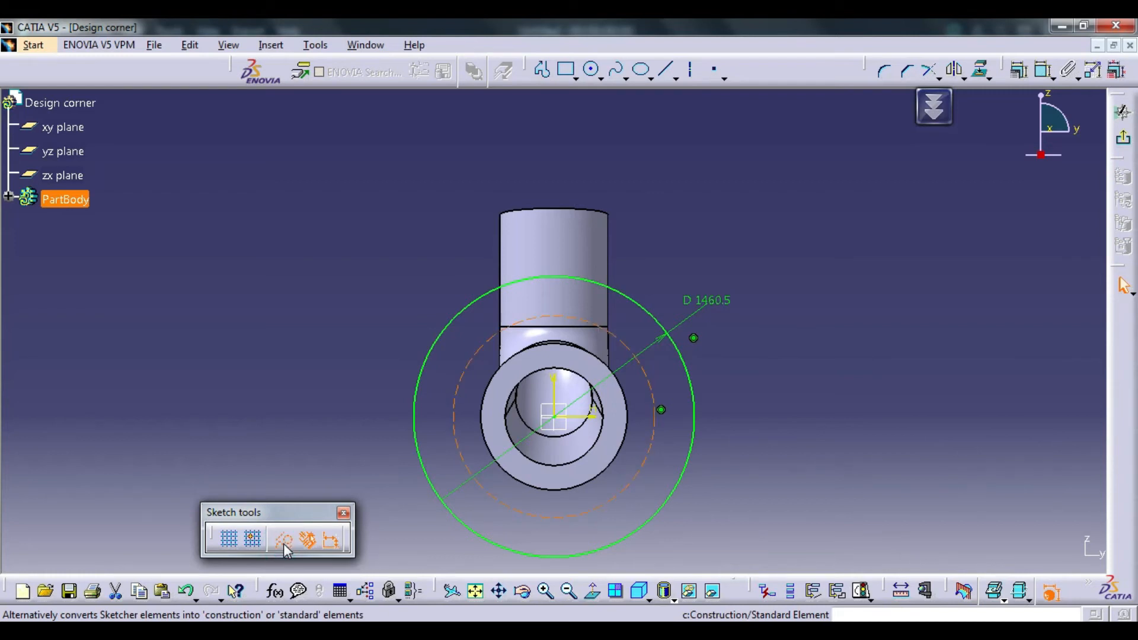
{"action": "left_click", "coordinate": [811, 417]}
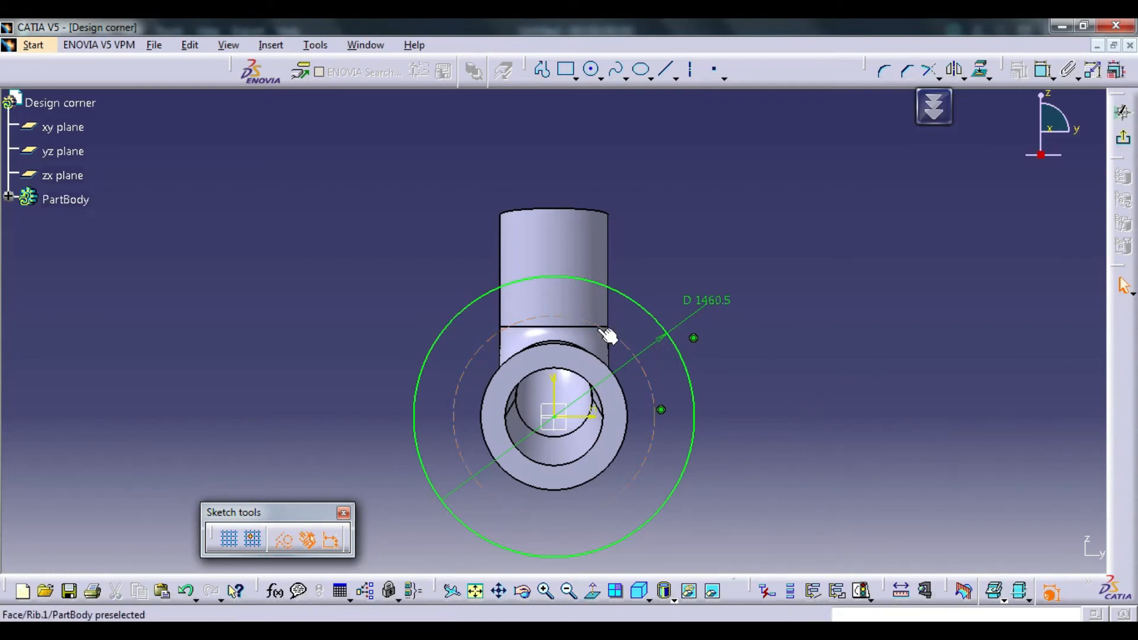
{"action": "left_click_drag", "start_coordinate": [599, 325], "coordinate": [616, 324]}
{"action": "left_click", "coordinate": [904, 396]}
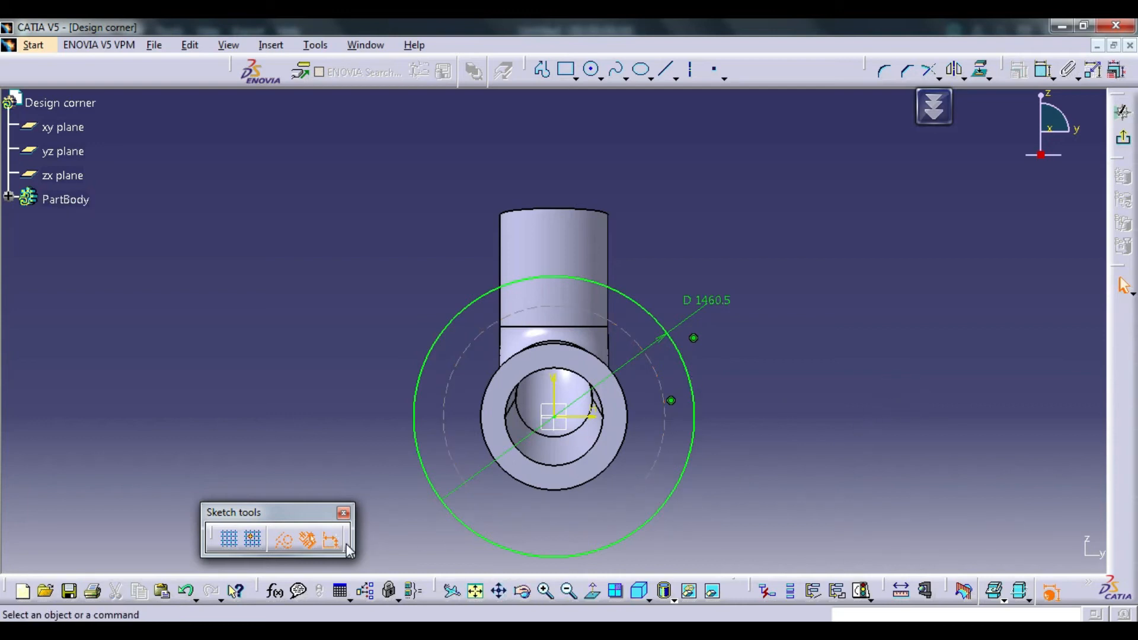
Step: Check the bolt circle size in the reference drawing, then dimension the dashed construction circle's diameter and set it to 47.5 in
{"action": "left_click", "coordinate": [415, 630]}
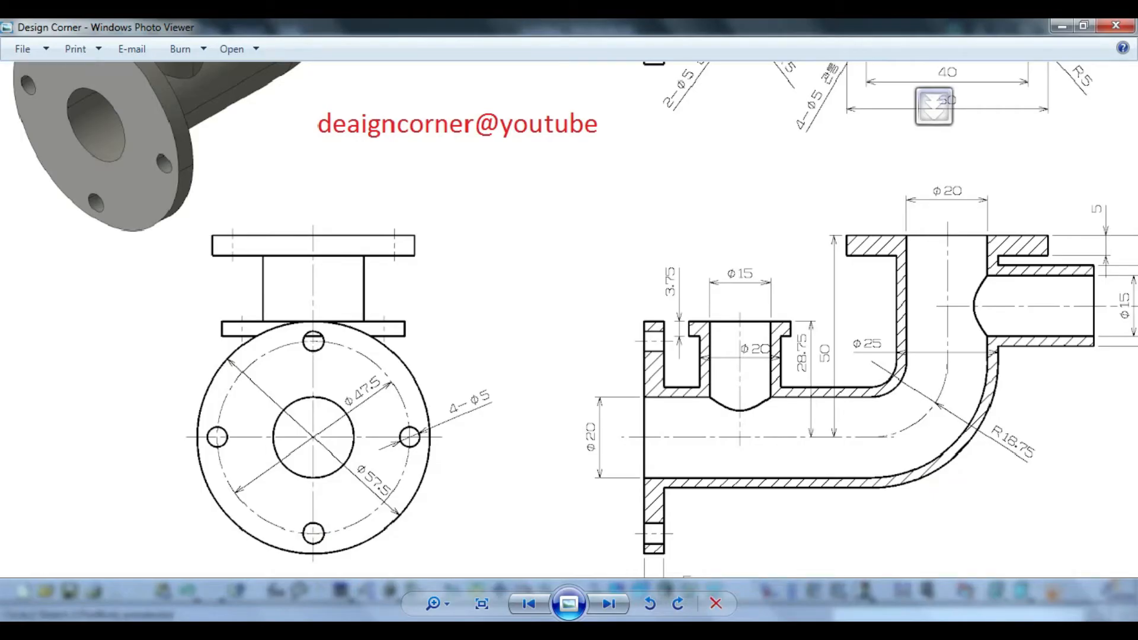
{"action": "left_click", "coordinate": [415, 631]}
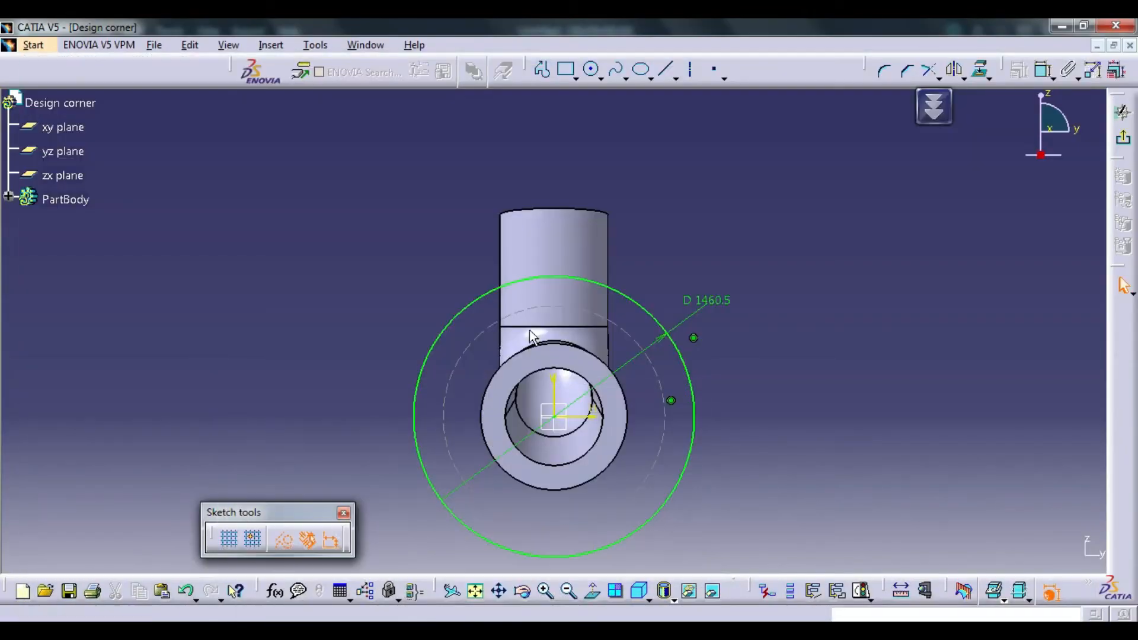
{"action": "left_click", "coordinate": [1042, 77]}
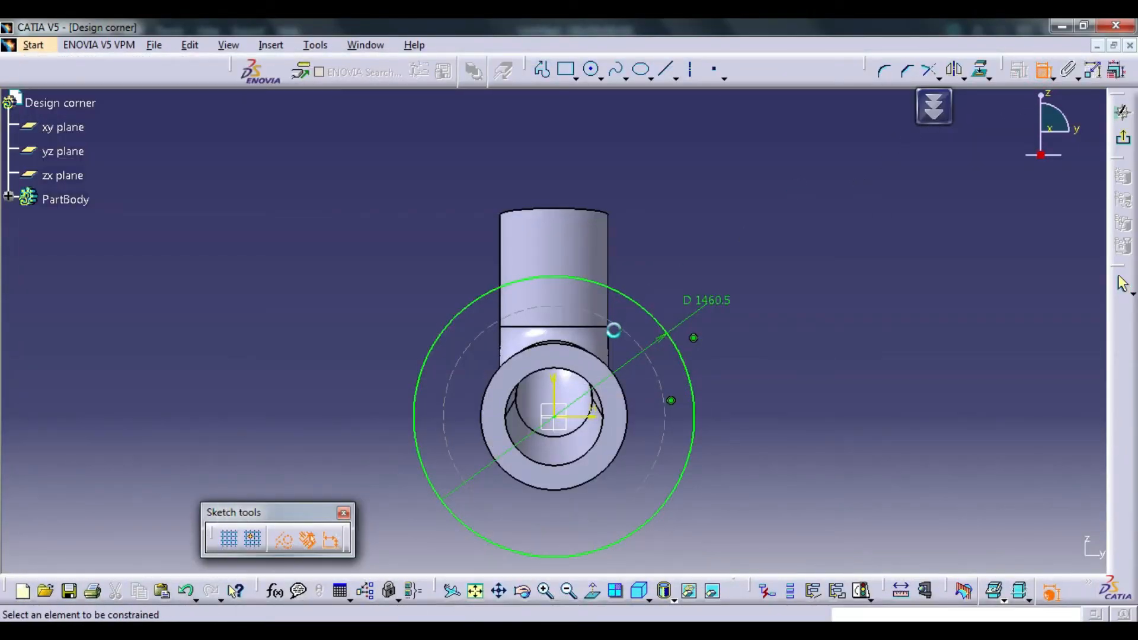
{"action": "left_click", "coordinate": [623, 332]}
{"action": "left_click", "coordinate": [710, 215]}
{"action": "double_click", "coordinate": [708, 210]}
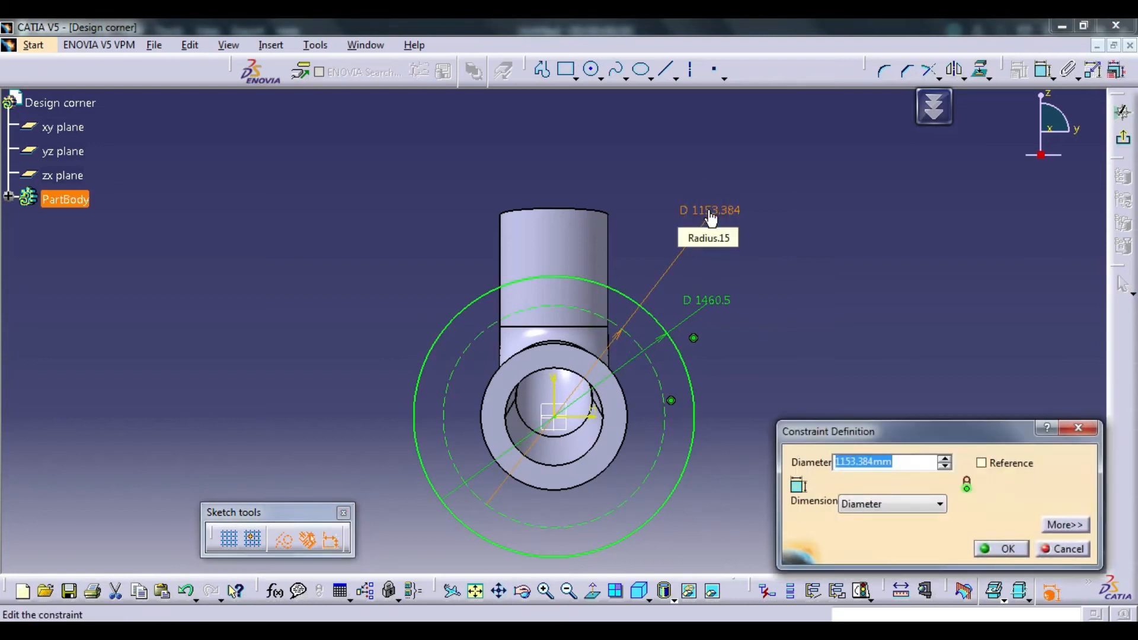
{"action": "type", "text": "47.5in"}
{"action": "key", "text": "Return"}
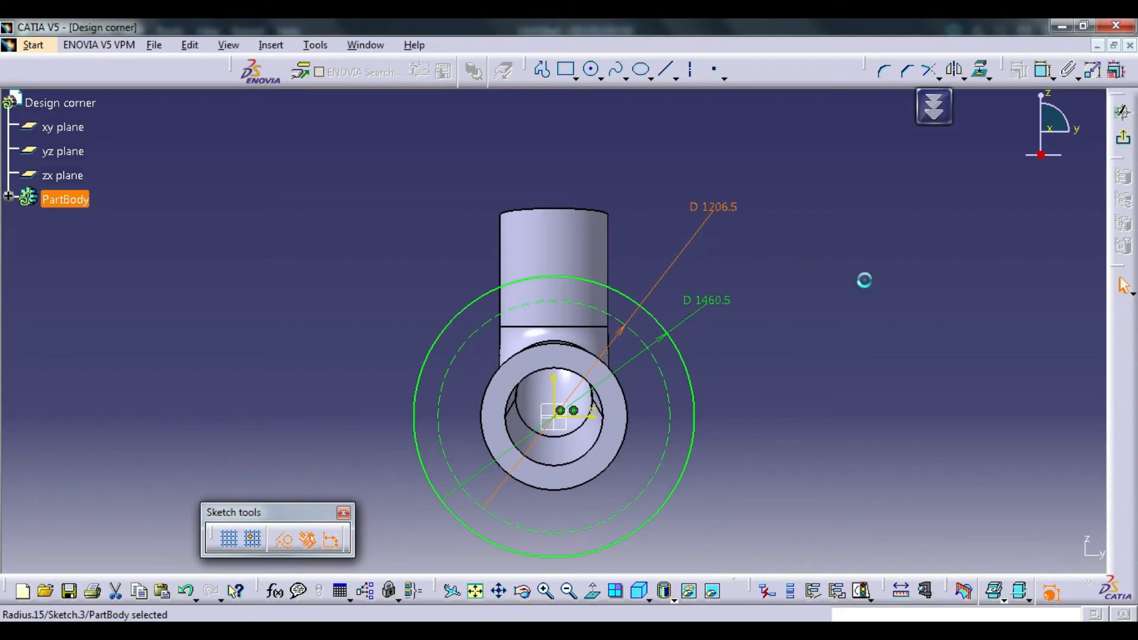
Step: Sketch a vertical axis from the flange centre up to the bolt circle
{"action": "left_click", "coordinate": [690, 69]}
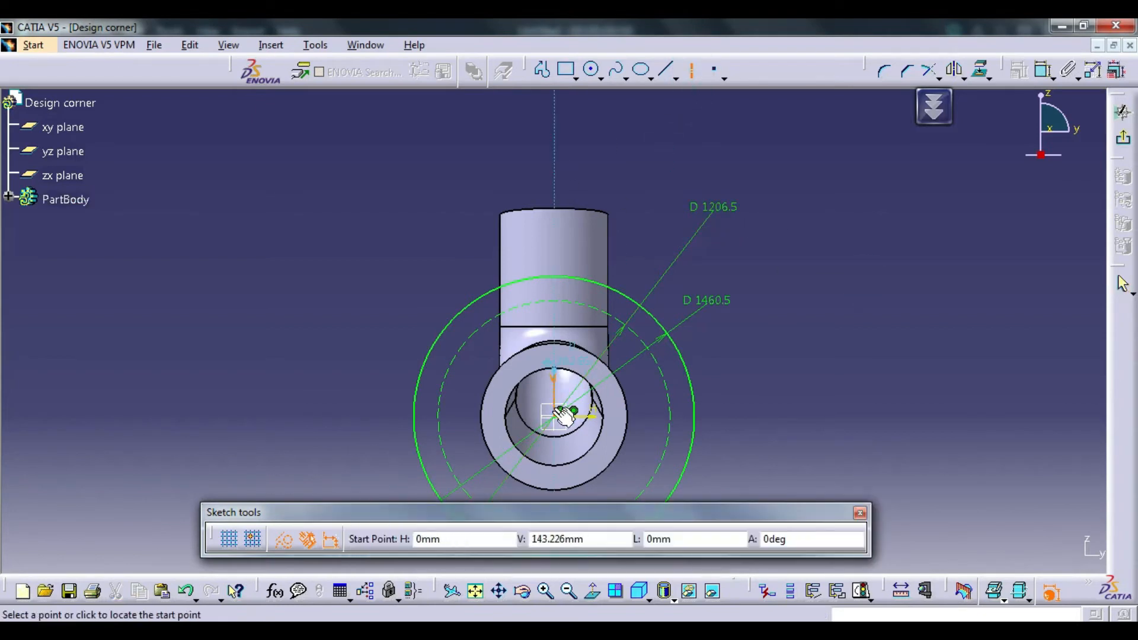
{"action": "left_click", "coordinate": [553, 417]}
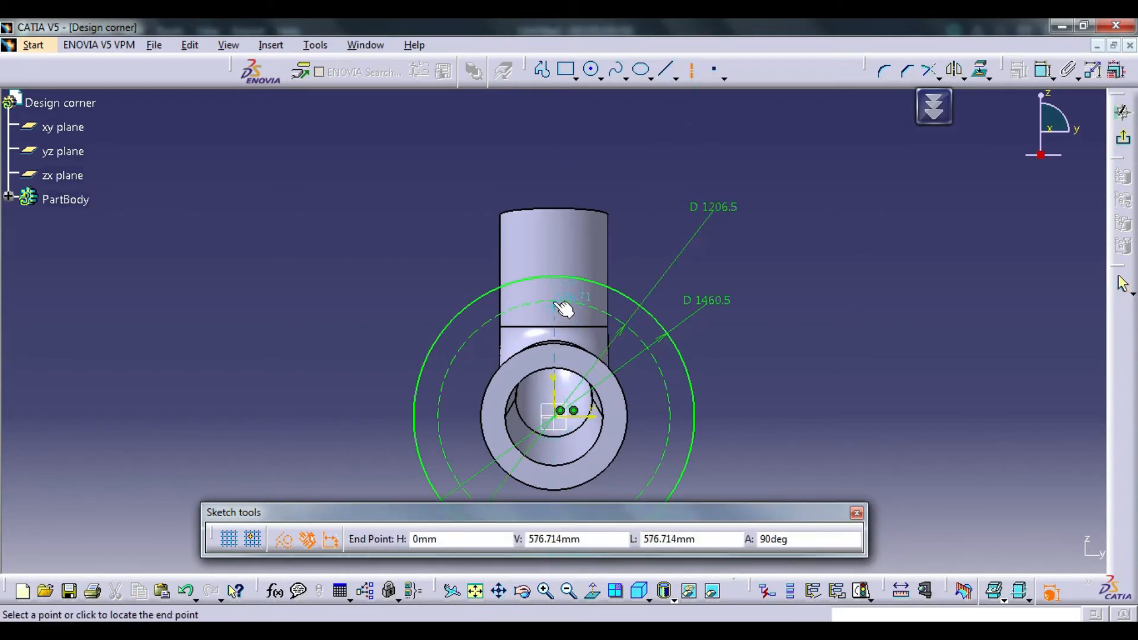
{"action": "left_click", "coordinate": [559, 296]}
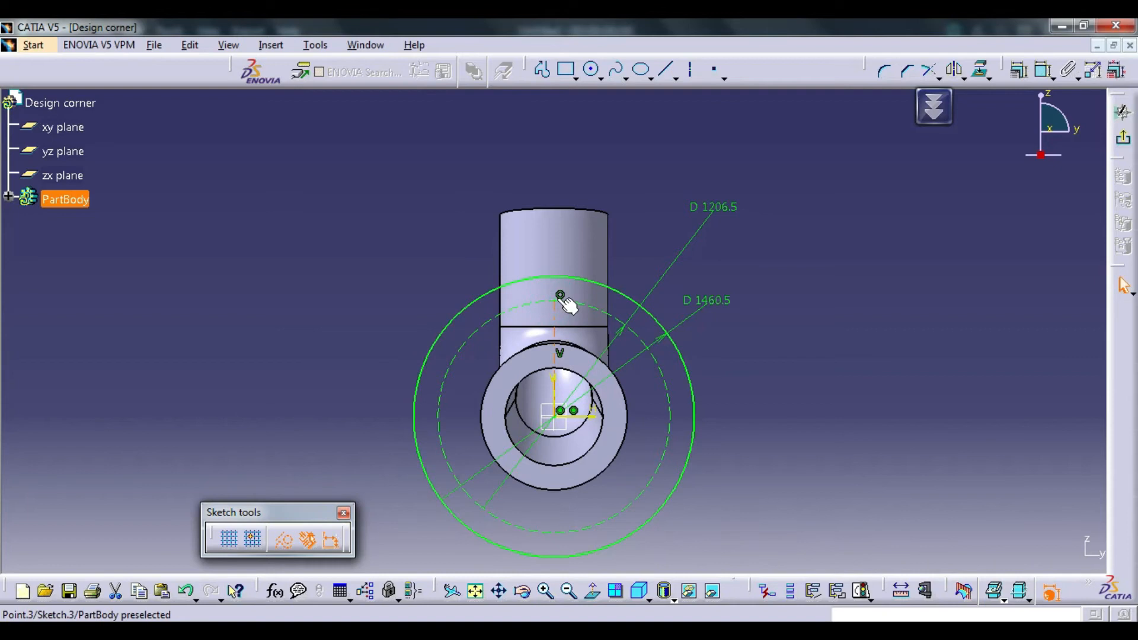
{"action": "left_click", "coordinate": [875, 342]}
Step: Check the bolt hole size in the reference drawing and sketch a hole circle about 152 mm in diameter where the vertical axis meets the bolt circle
{"action": "key", "text": "alt+Tab"}
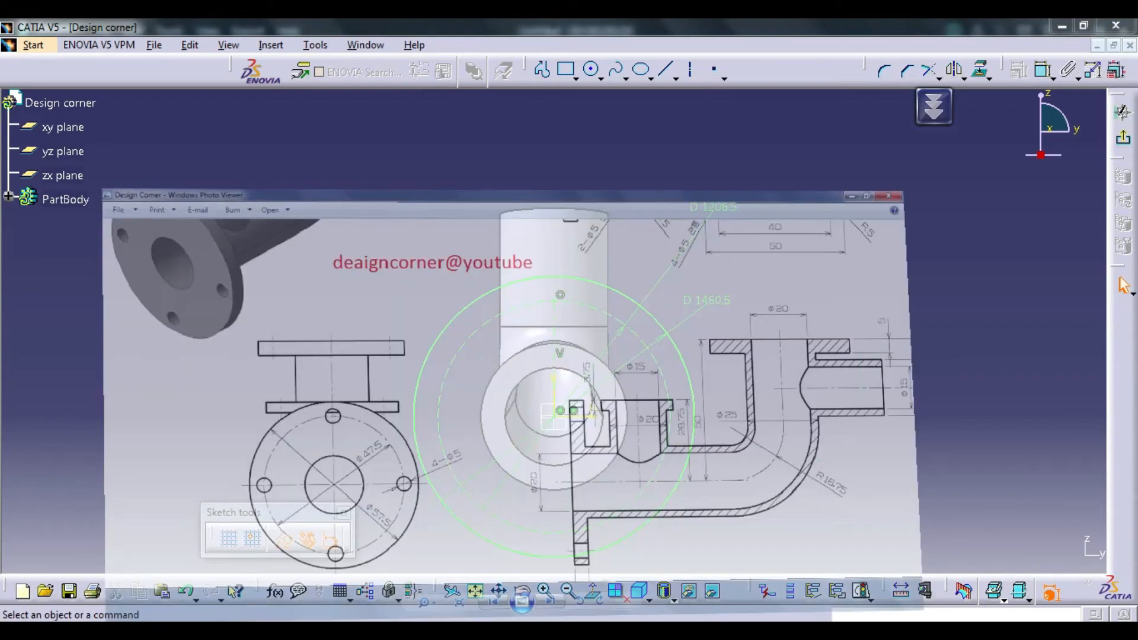
{"action": "key", "text": "alt+Tab"}
{"action": "left_click", "coordinate": [593, 70]}
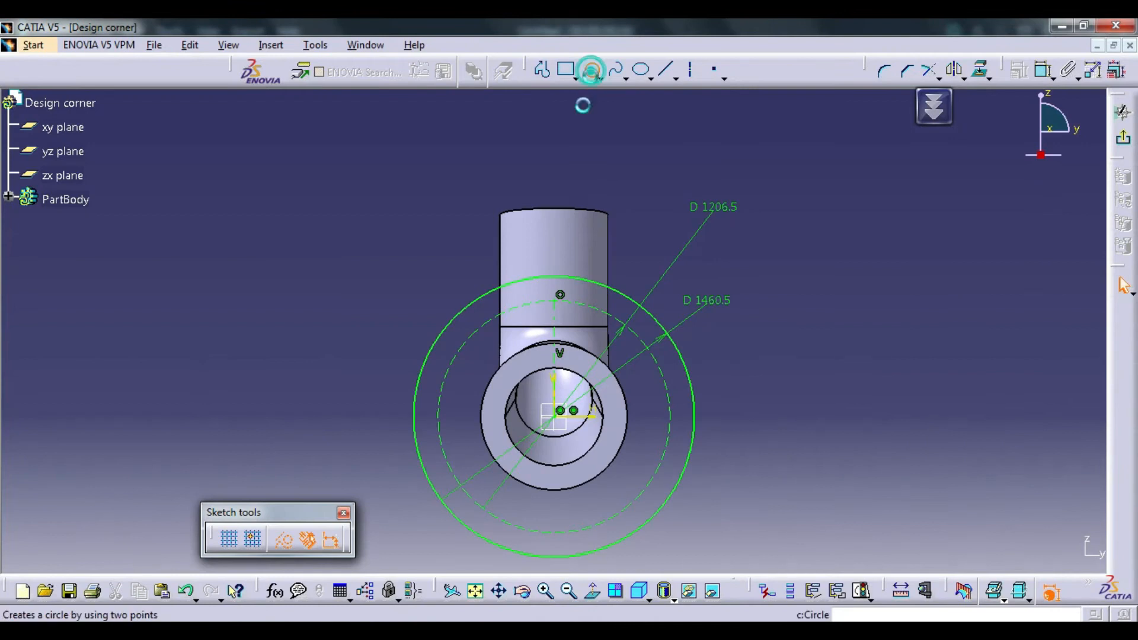
{"action": "left_click", "coordinate": [559, 294]}
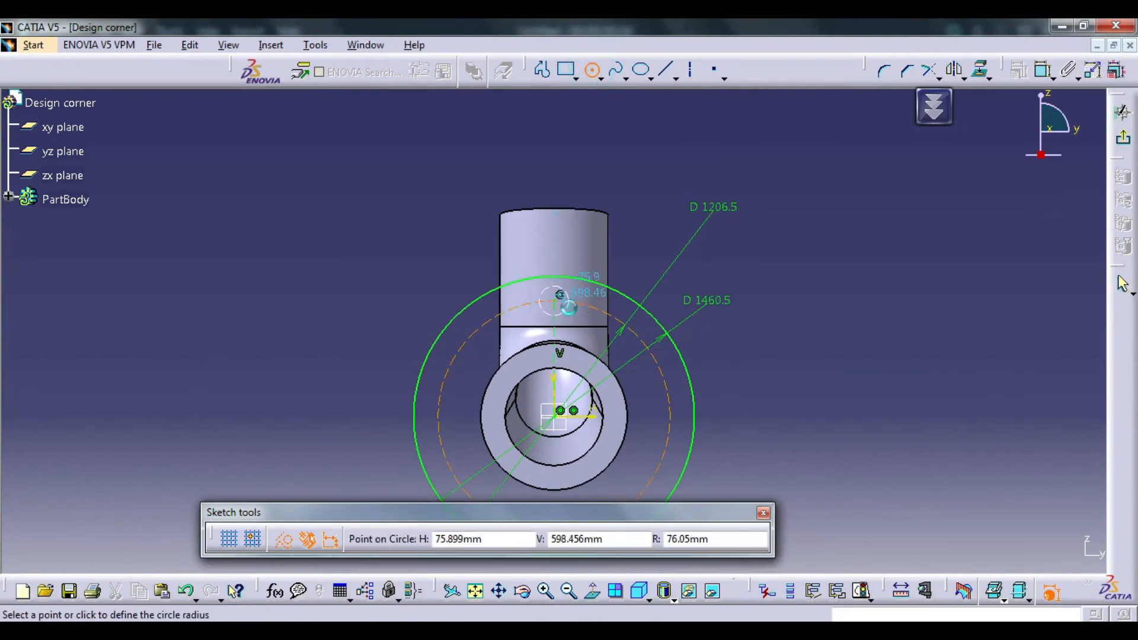
{"action": "left_click", "coordinate": [568, 307]}
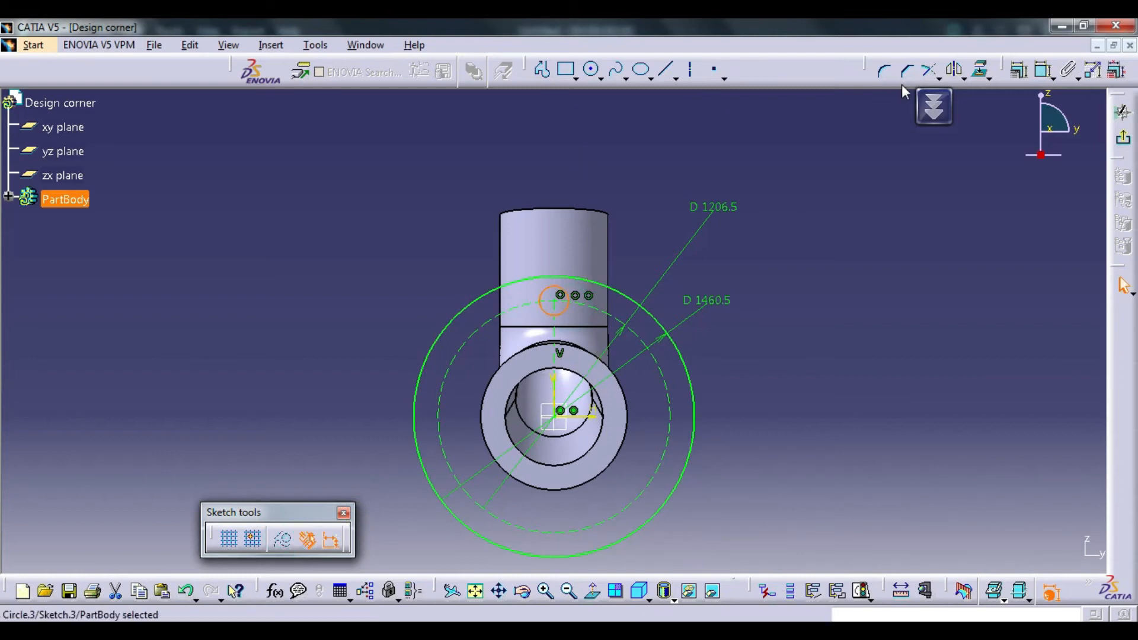
Step: Dimension the bolt hole circle's diameter and set it to 5 in
{"action": "left_click", "coordinate": [1044, 70]}
{"action": "left_click", "coordinate": [643, 230]}
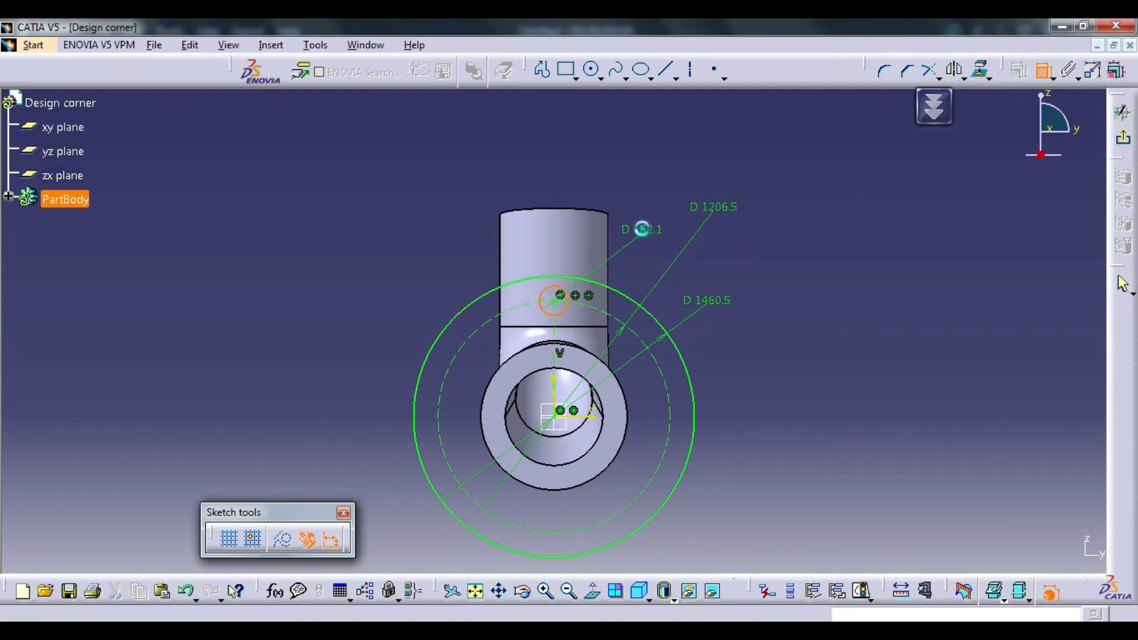
{"action": "left_click", "coordinate": [645, 236]}
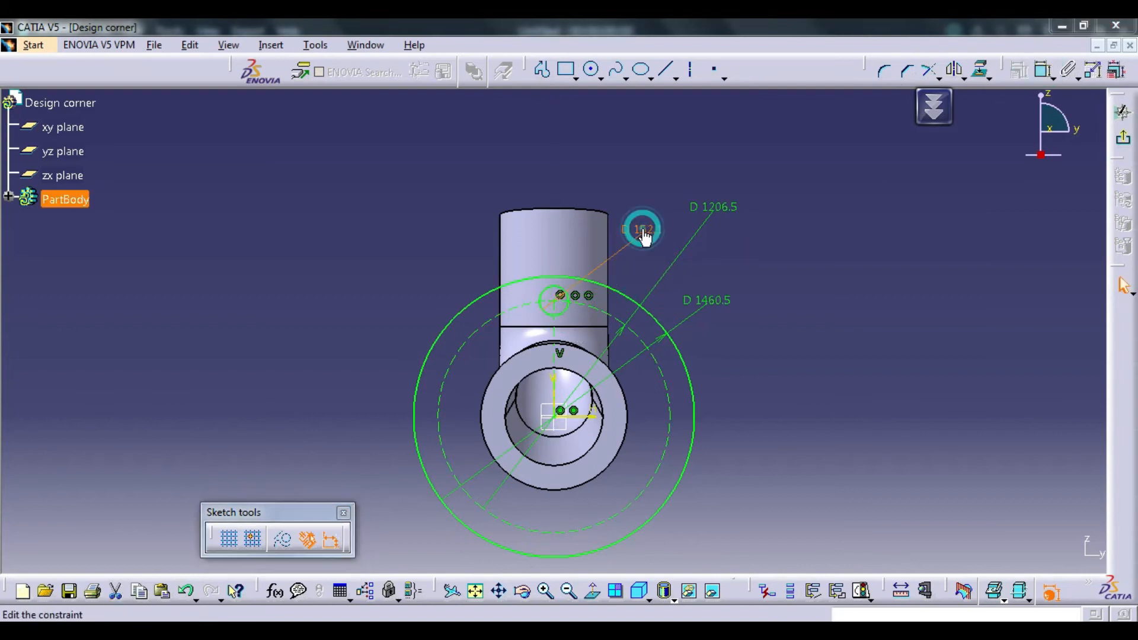
{"action": "double_click", "coordinate": [643, 230]}
{"action": "type", "text": "5in"}
{"action": "key", "text": "Return"}
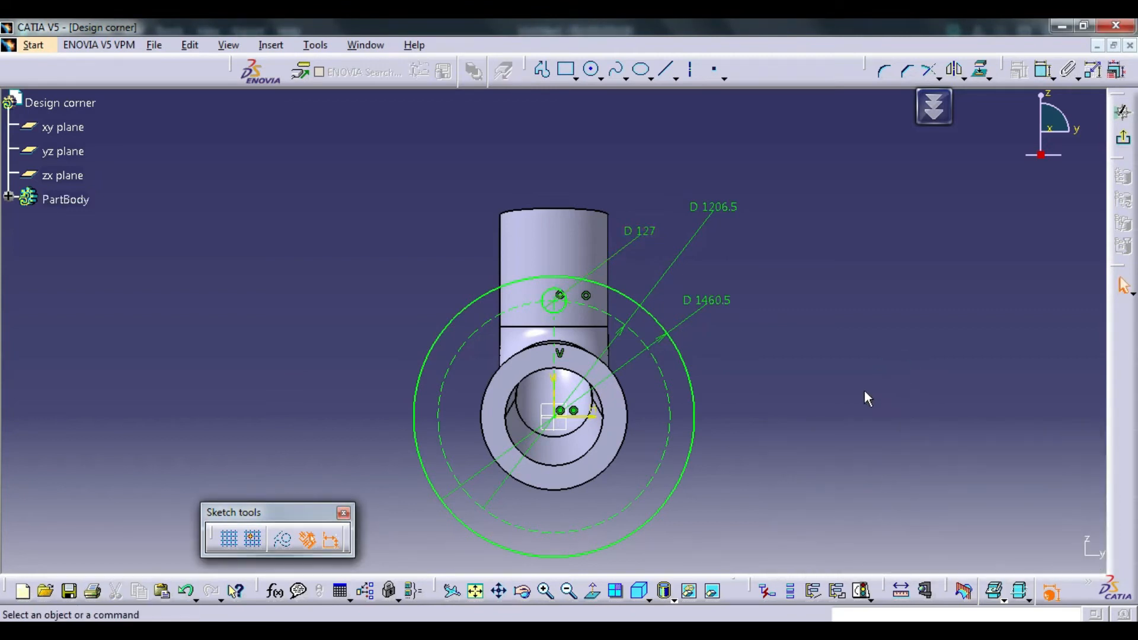
{"action": "left_click", "coordinate": [573, 316]}
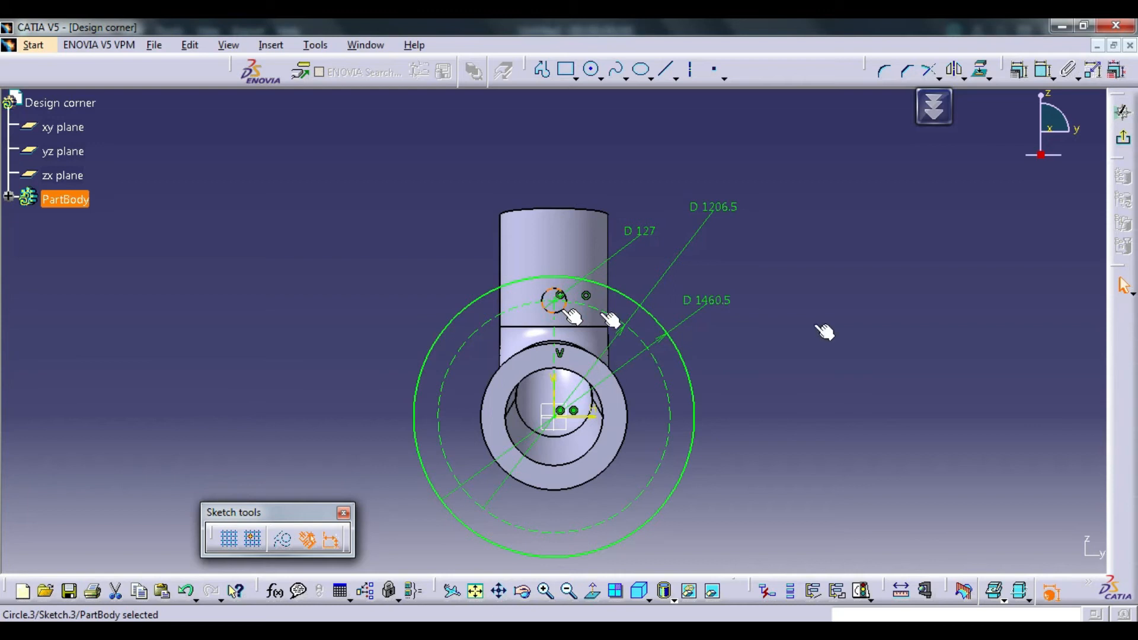
{"action": "left_click", "coordinate": [891, 315]}
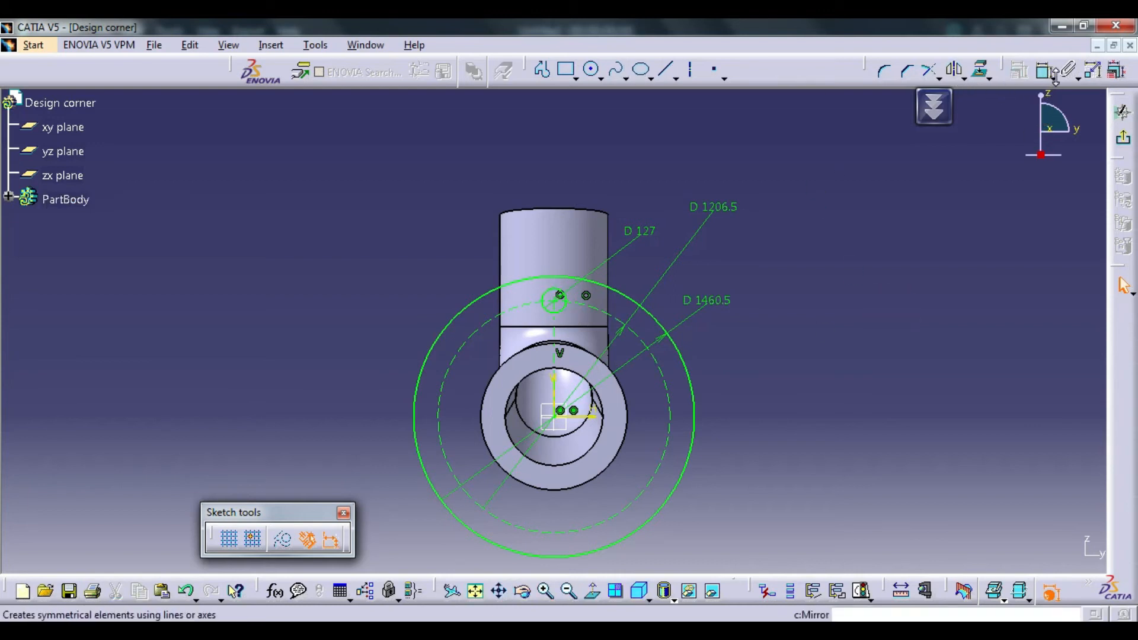
{"action": "left_click", "coordinate": [951, 83]}
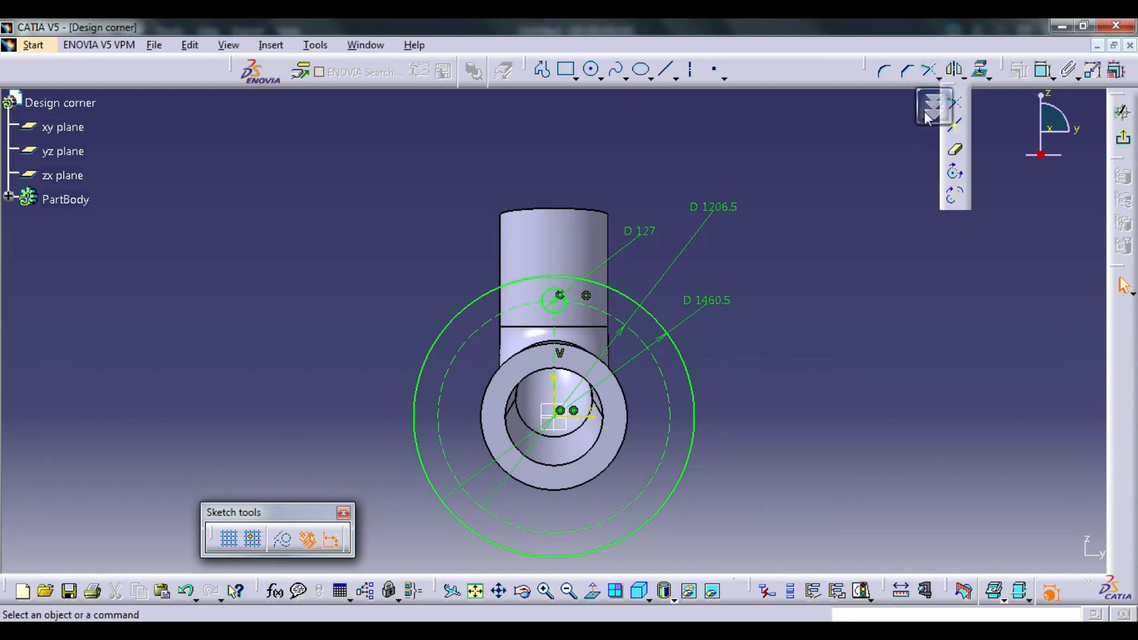
{"action": "left_click", "coordinate": [932, 108]}
{"action": "left_click", "coordinate": [965, 74]}
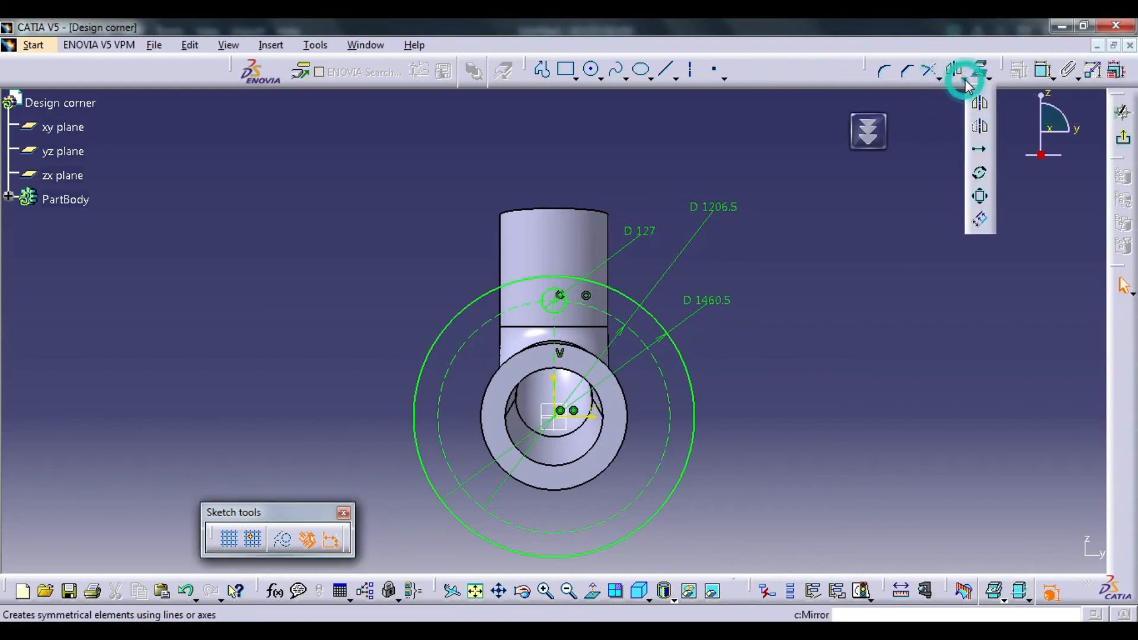
{"action": "left_click", "coordinate": [981, 175]}
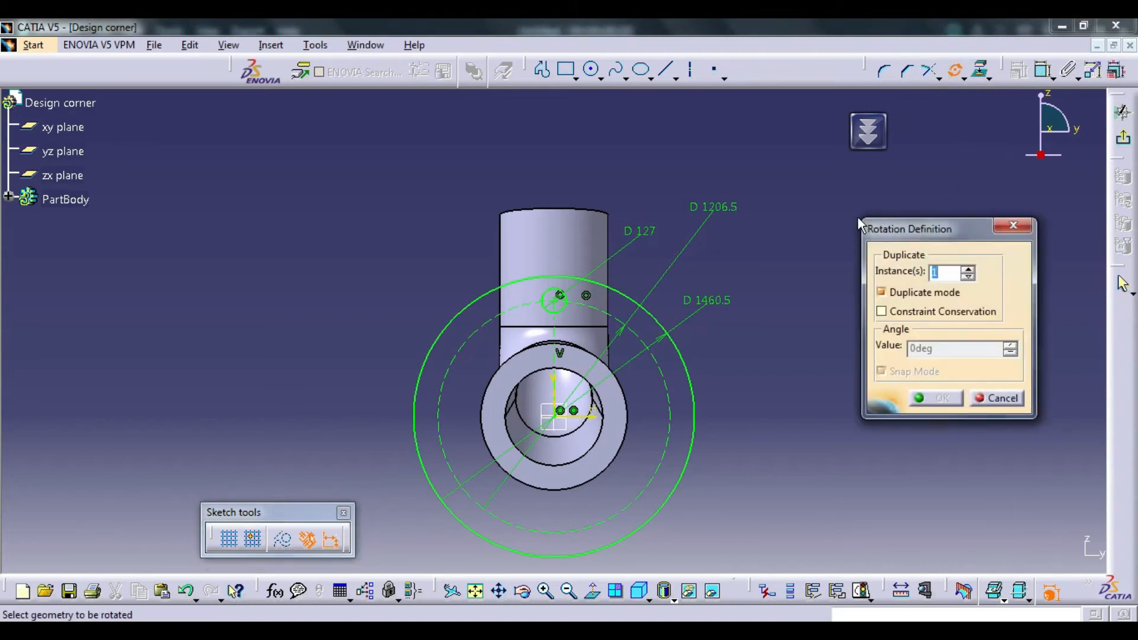
{"action": "left_click", "coordinate": [968, 270]}
{"action": "left_click", "coordinate": [969, 269]}
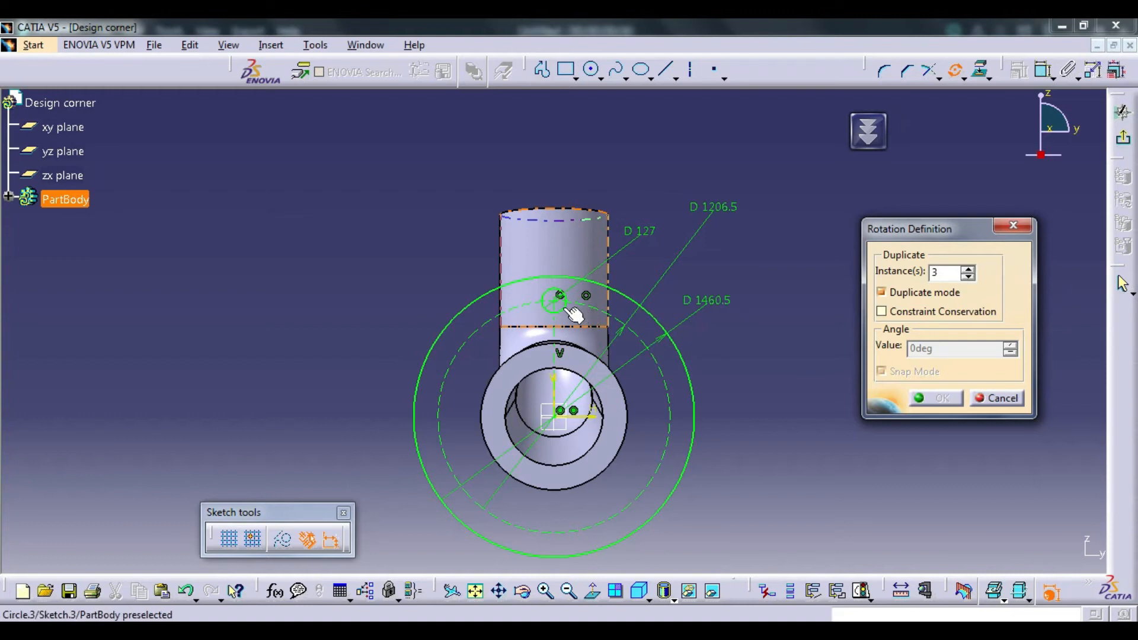
{"action": "left_click", "coordinate": [571, 311]}
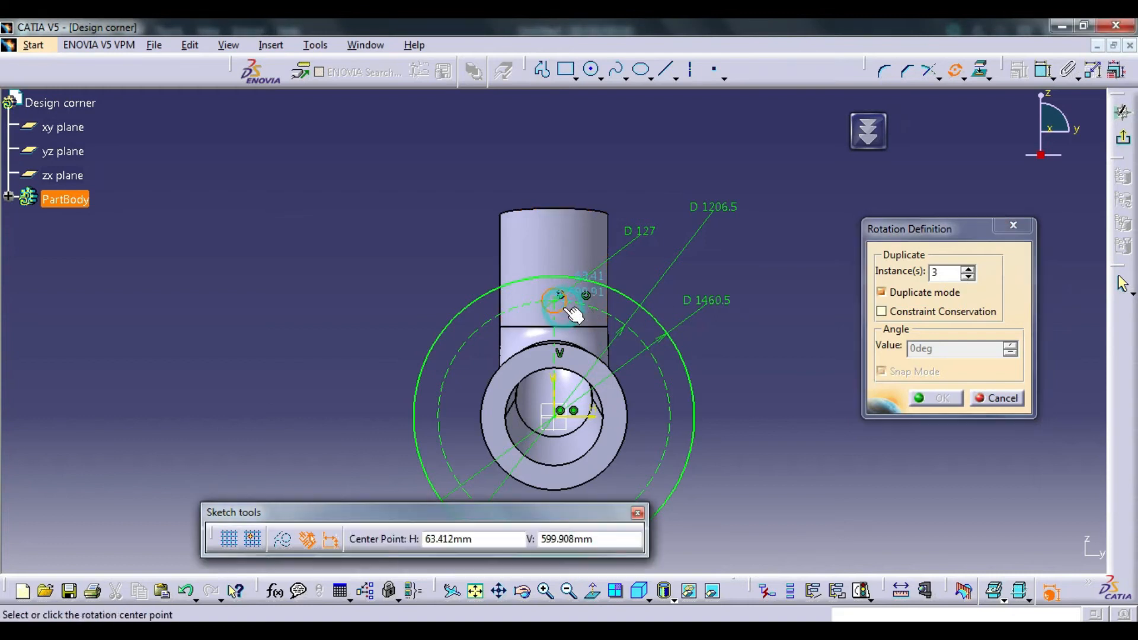
{"action": "left_click", "coordinate": [562, 418]}
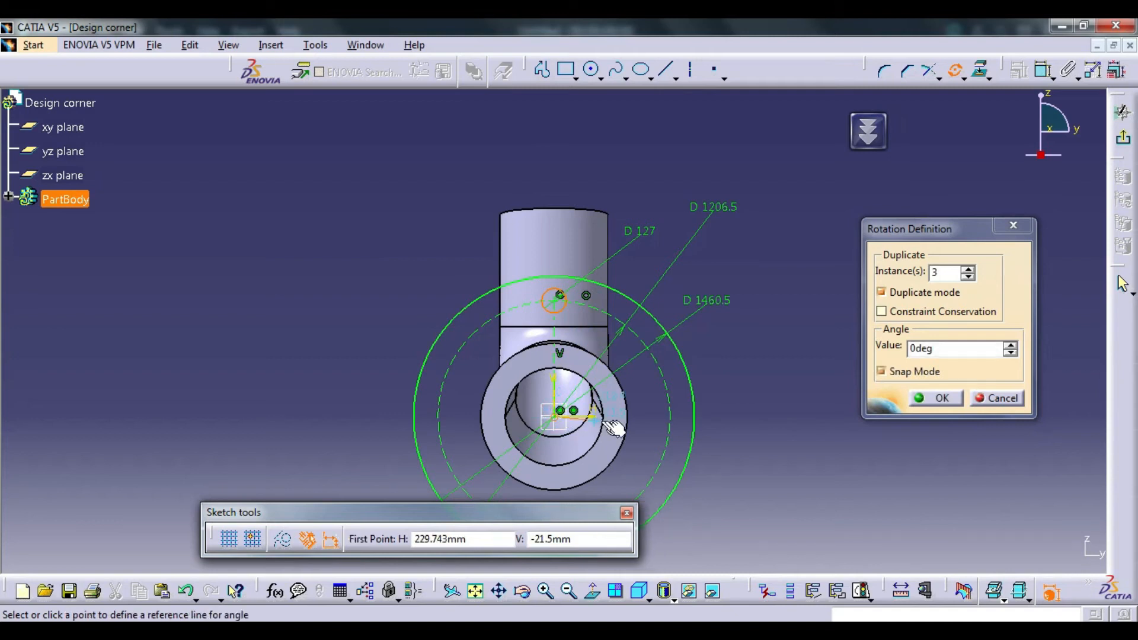
{"action": "left_click", "coordinate": [697, 417]}
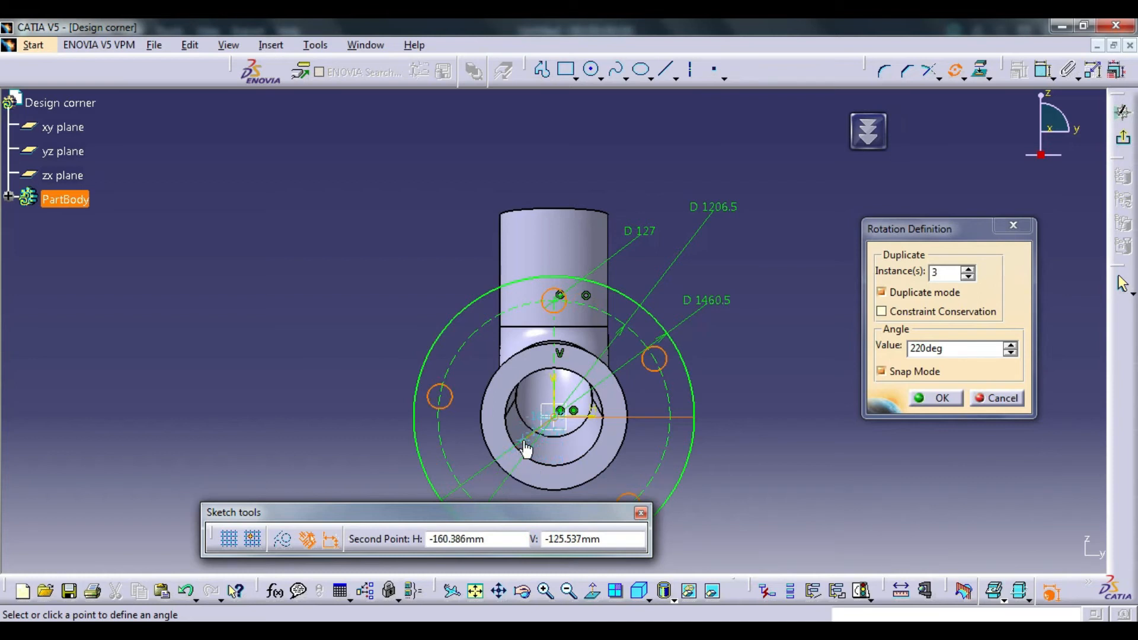
{"action": "left_click", "coordinate": [687, 327]}
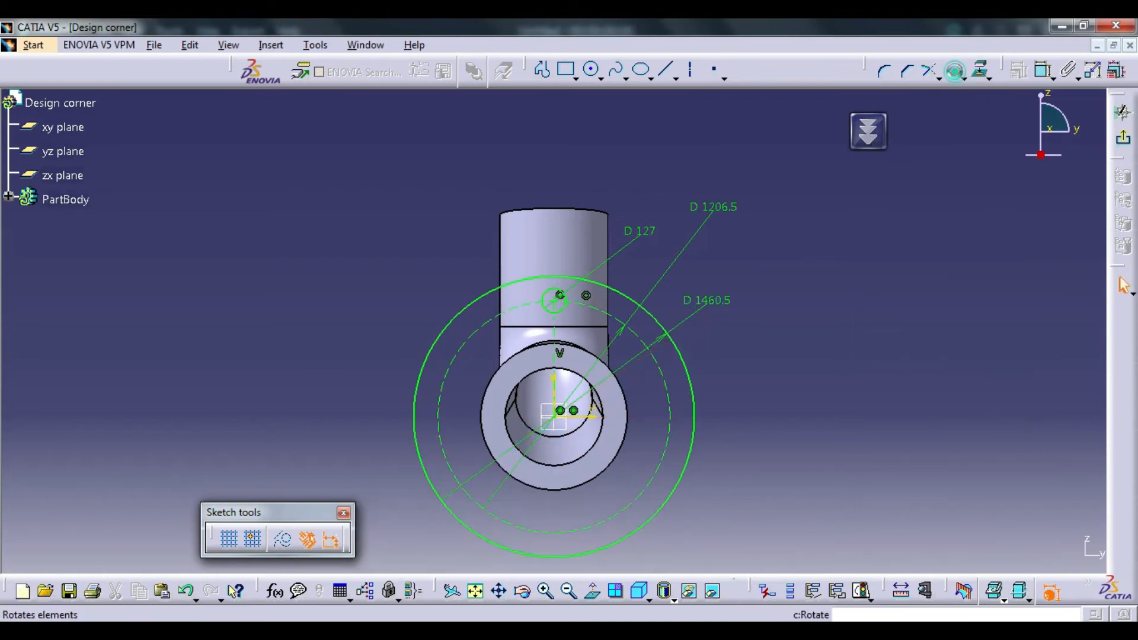
Step: Rotate the bolt hole circle about the flange centre in duplicate mode with 3 instances at an angle of 360/4 degrees
{"action": "left_click", "coordinate": [955, 70]}
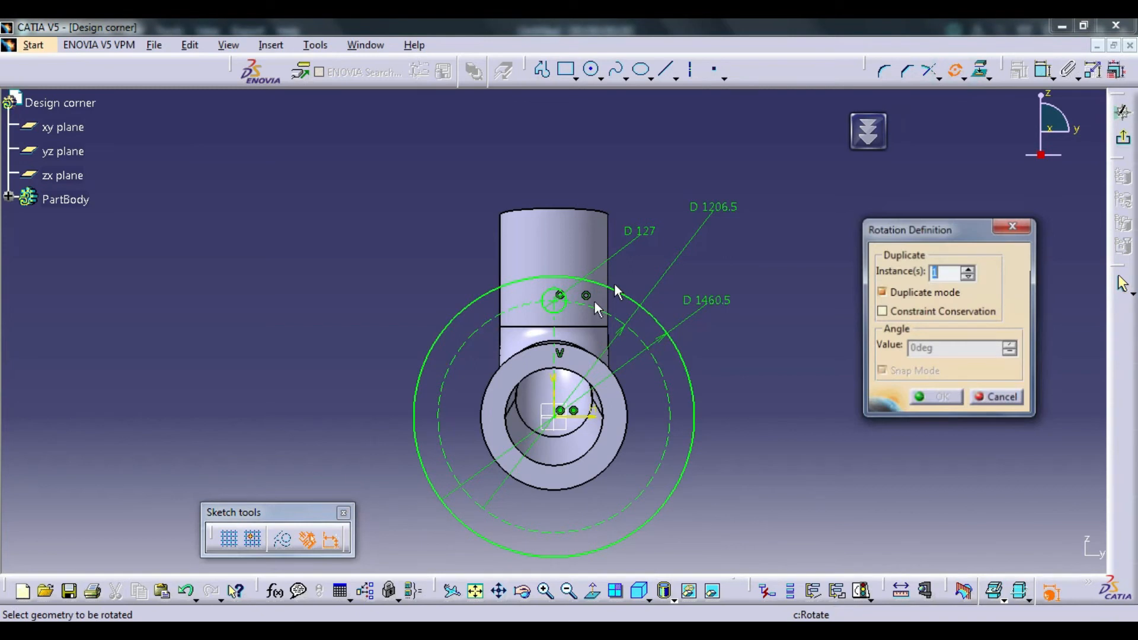
{"action": "left_click", "coordinate": [563, 311]}
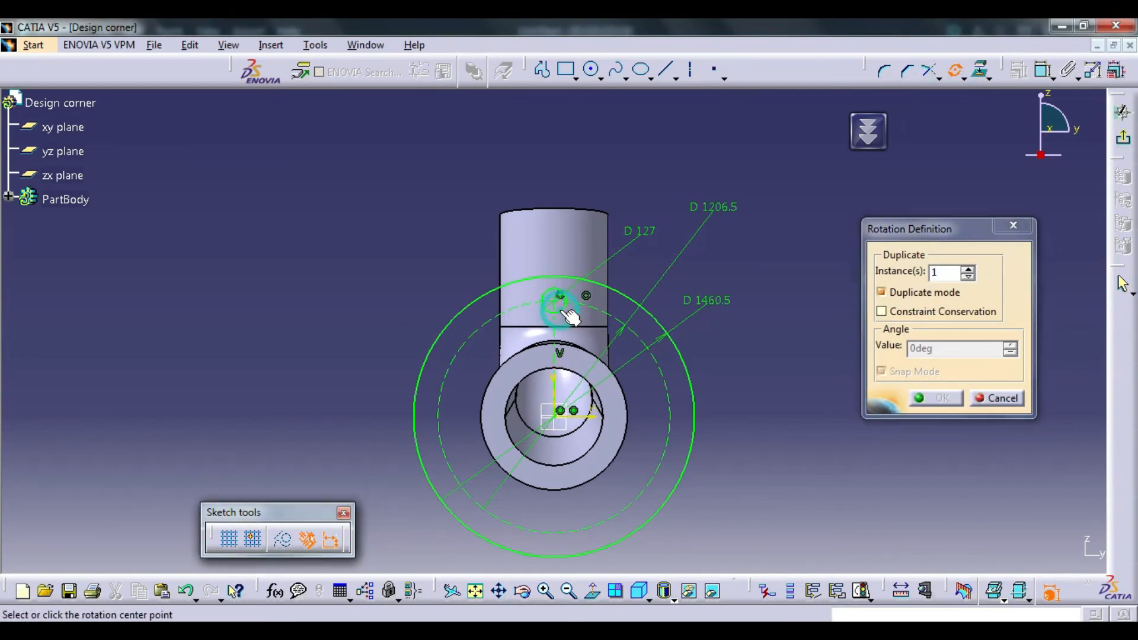
{"action": "left_click", "coordinate": [560, 418]}
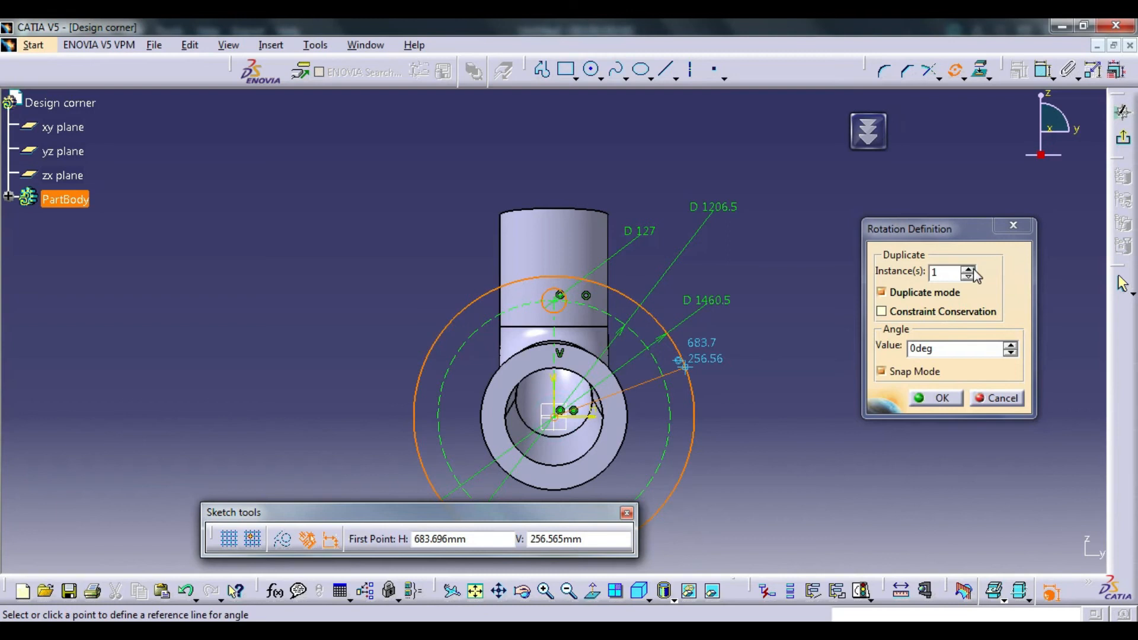
{"action": "left_click", "coordinate": [969, 269]}
{"action": "left_click", "coordinate": [970, 270]}
{"action": "double_click", "coordinate": [943, 349]}
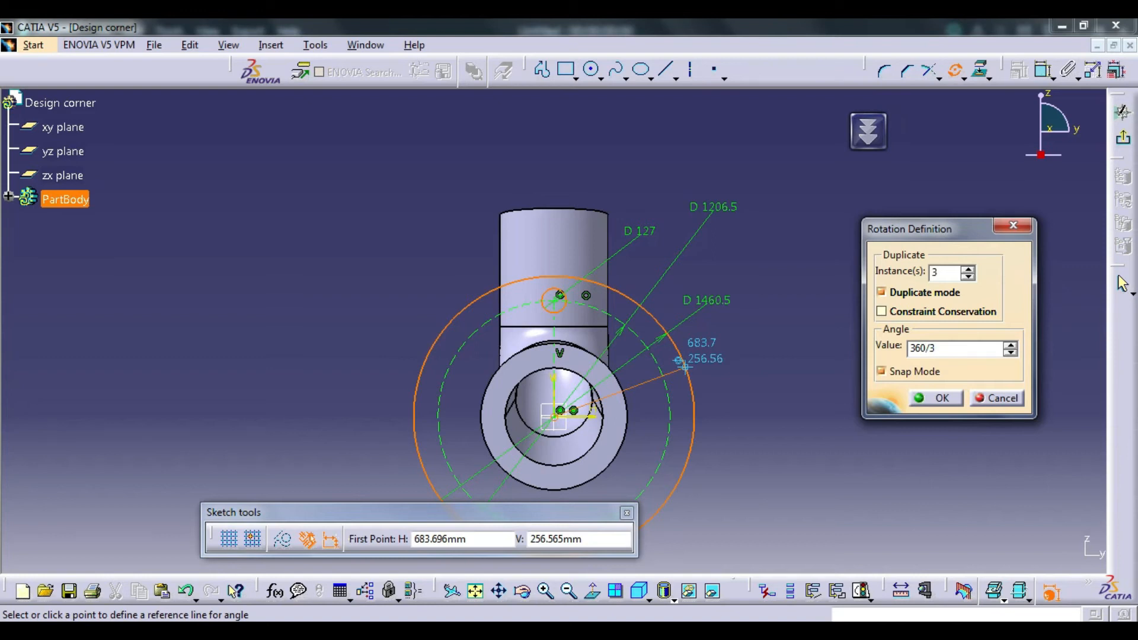
{"action": "key", "text": "BackSpace"}
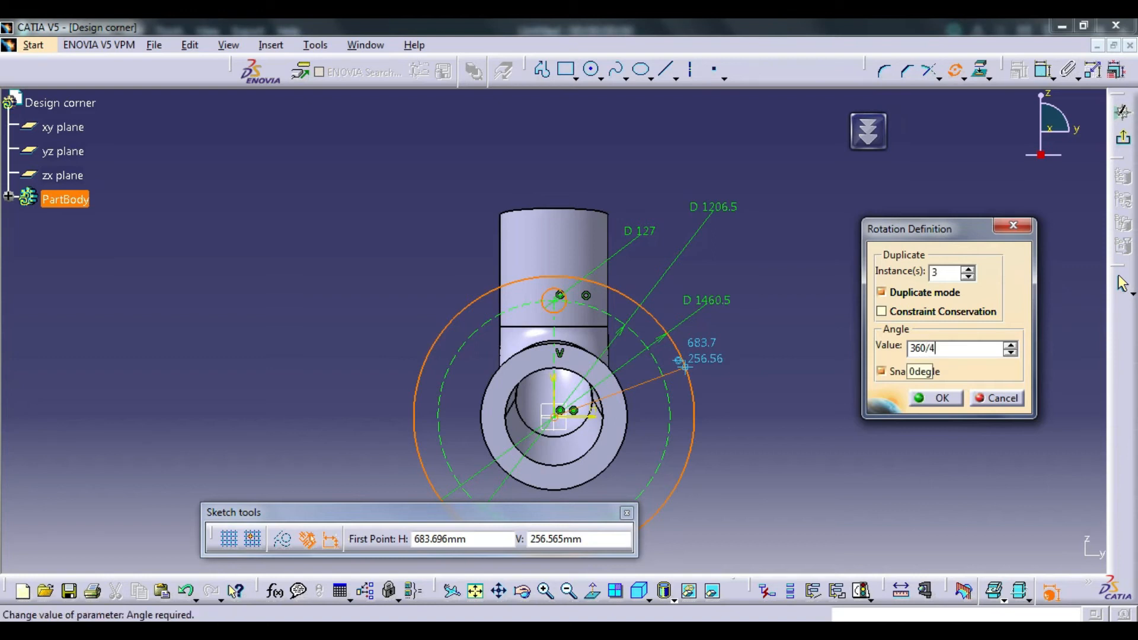
{"action": "type", "text": "4"}
{"action": "key", "text": "Return"}
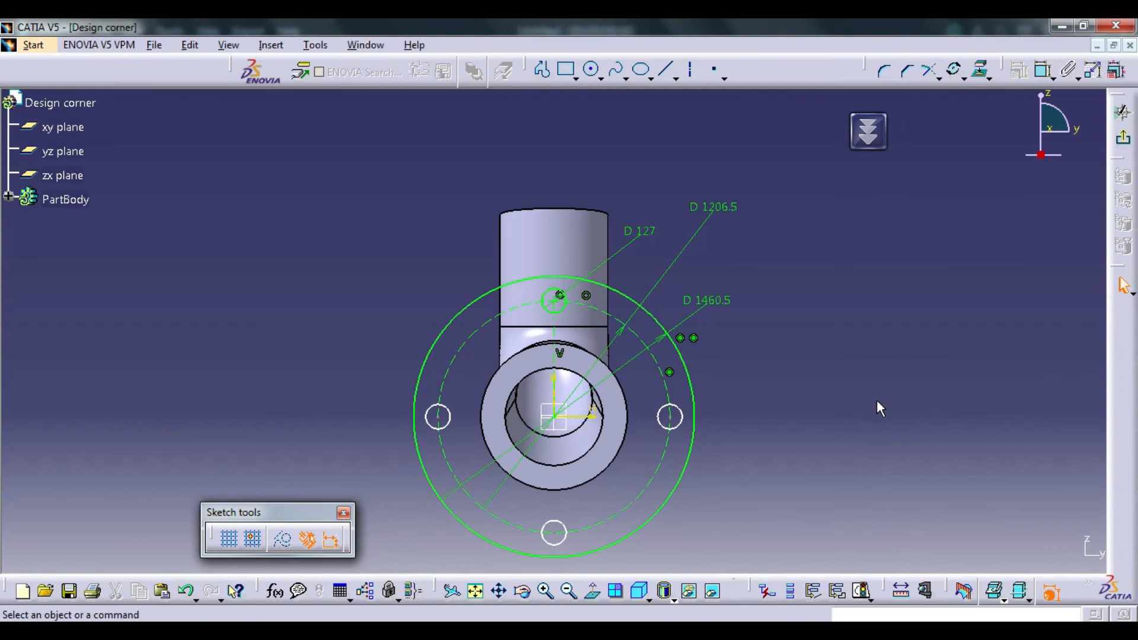
Step: Exit the flange sketch to view it on the pipe end in 3D, and reopen the sketch for editing
{"action": "left_click", "coordinate": [482, 593]}
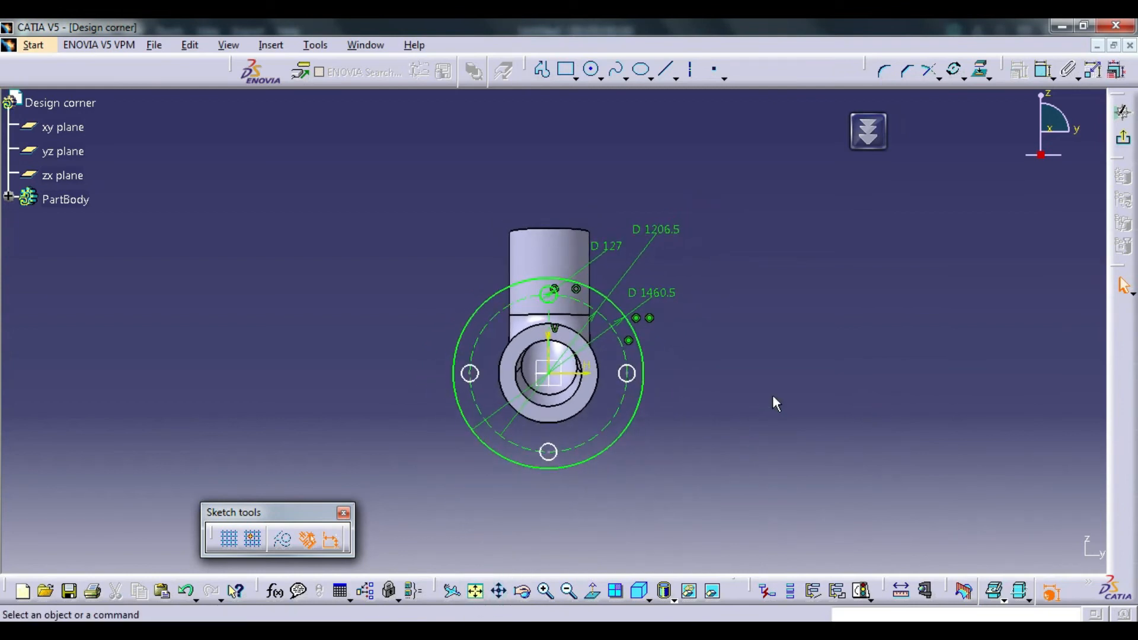
{"action": "left_click", "coordinate": [1120, 145]}
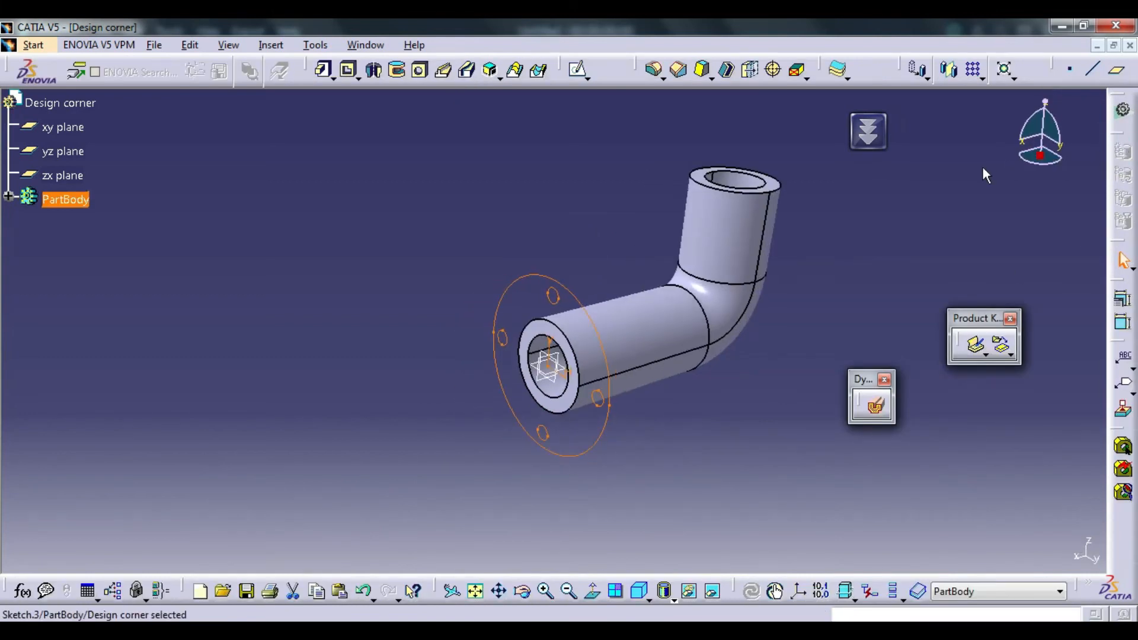
{"action": "left_click", "coordinate": [521, 332]}
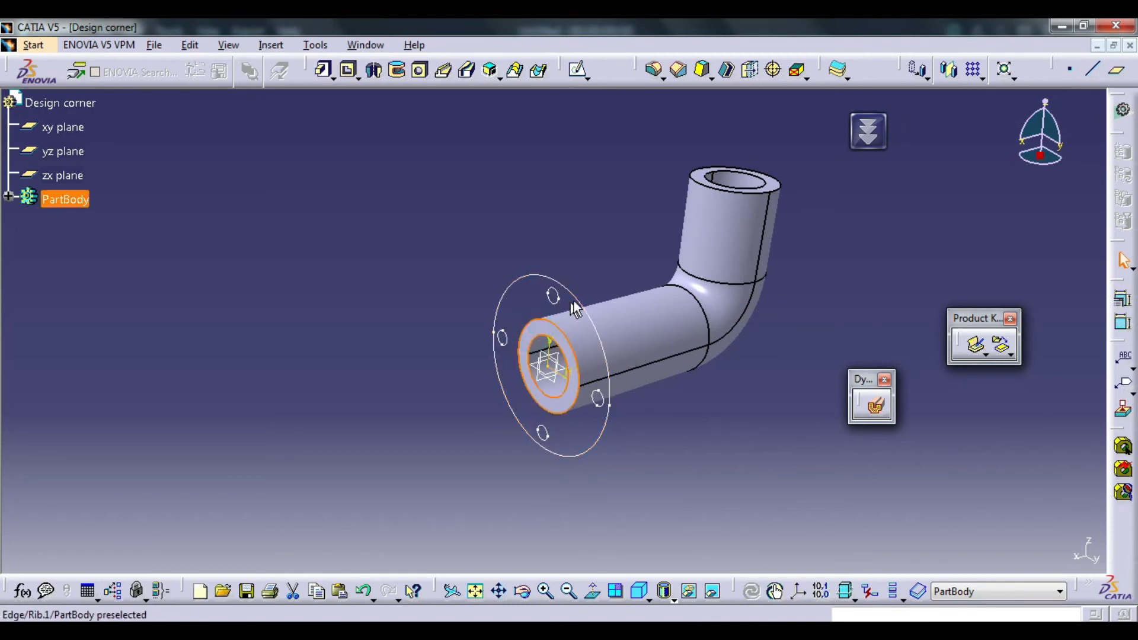
{"action": "double_click", "coordinate": [525, 355]}
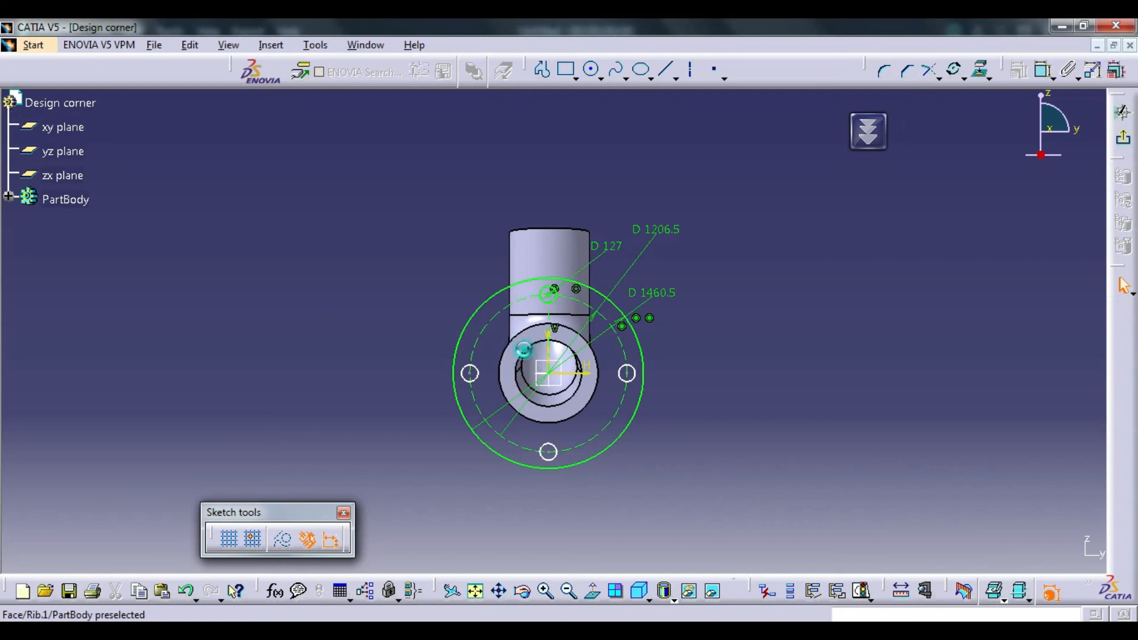
Step: Project the pipe's inner bore edge into the flange sketch and exit the sketch
{"action": "left_click", "coordinate": [520, 350]}
{"action": "left_click", "coordinate": [841, 337]}
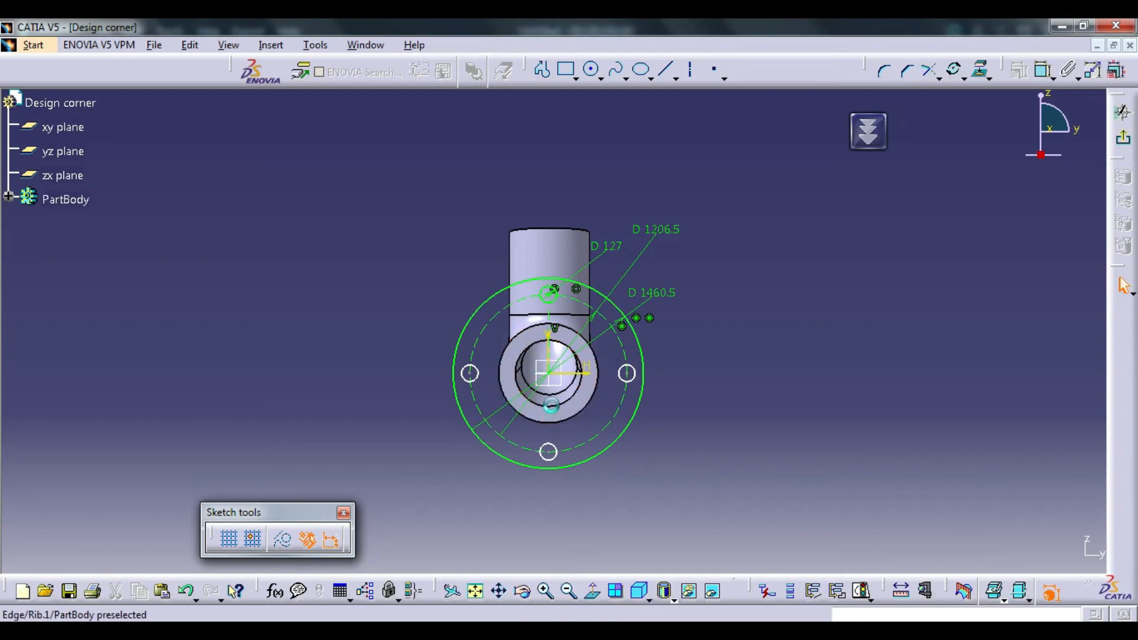
{"action": "left_click", "coordinate": [560, 405]}
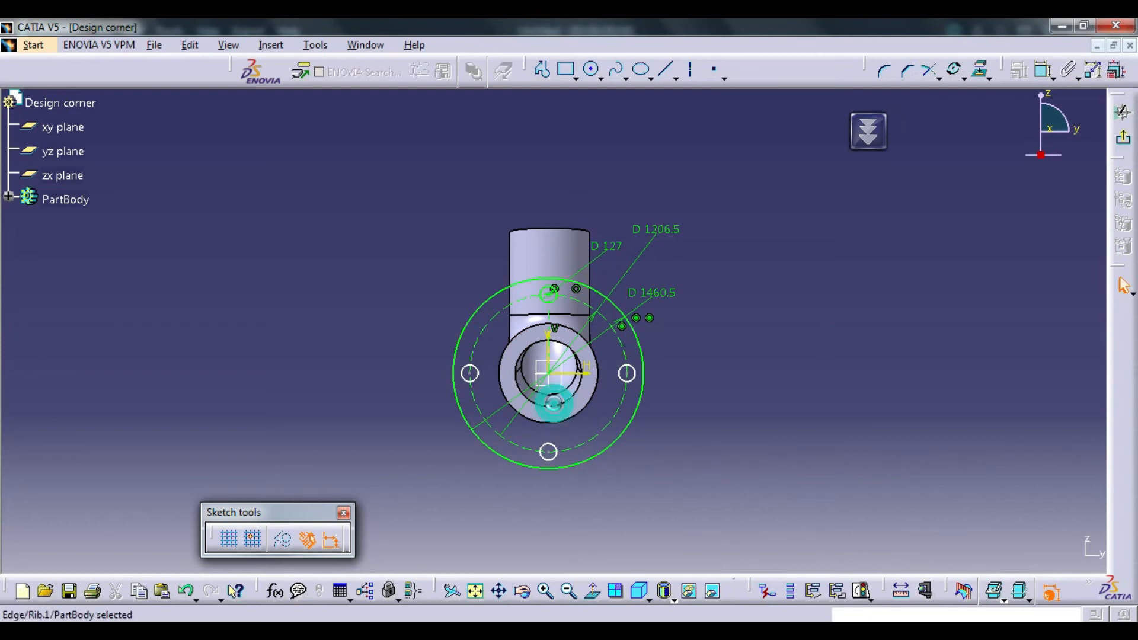
{"action": "left_click", "coordinate": [982, 76]}
{"action": "left_click", "coordinate": [862, 309]}
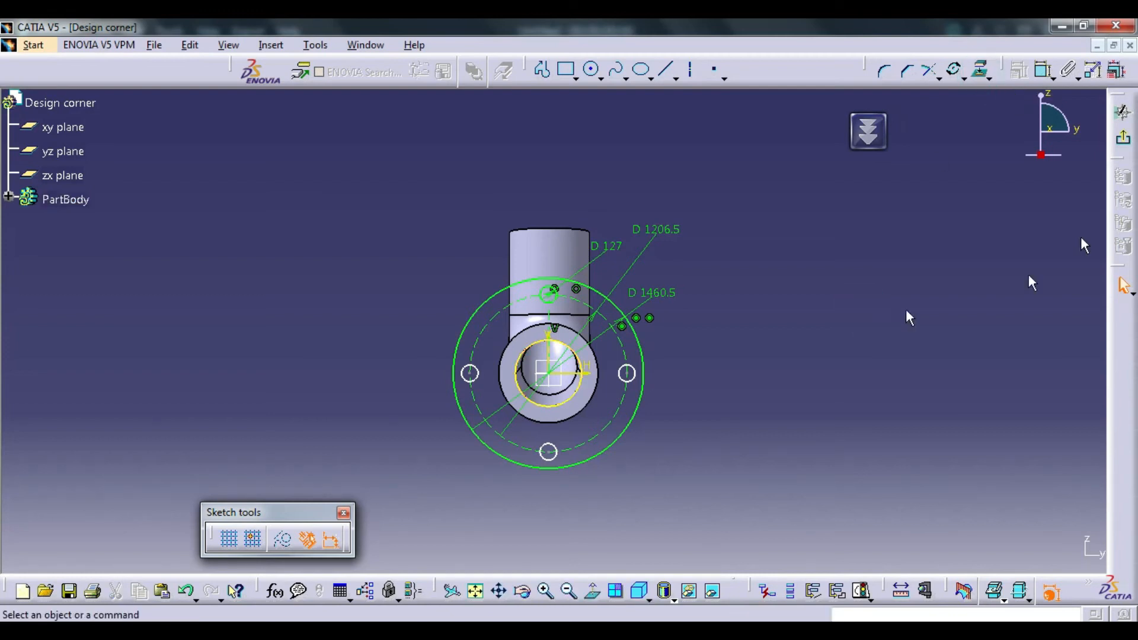
{"action": "left_click", "coordinate": [1125, 143]}
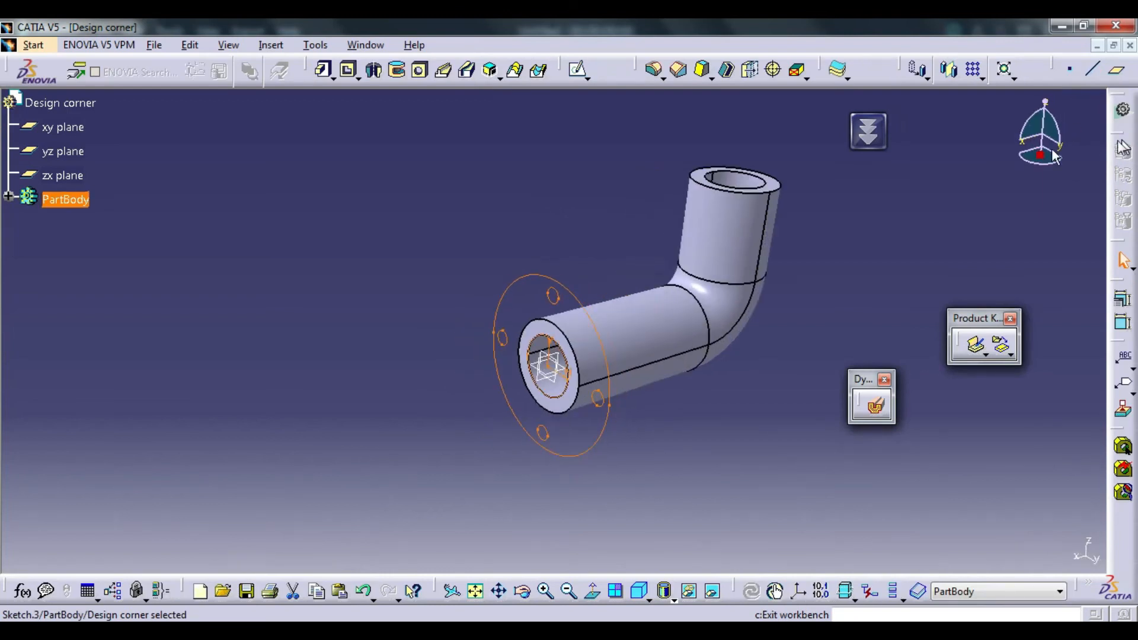
Step: Check the flange thickness in the reference drawing and pad the flange sketch by 5 in
{"action": "left_click", "coordinate": [323, 70]}
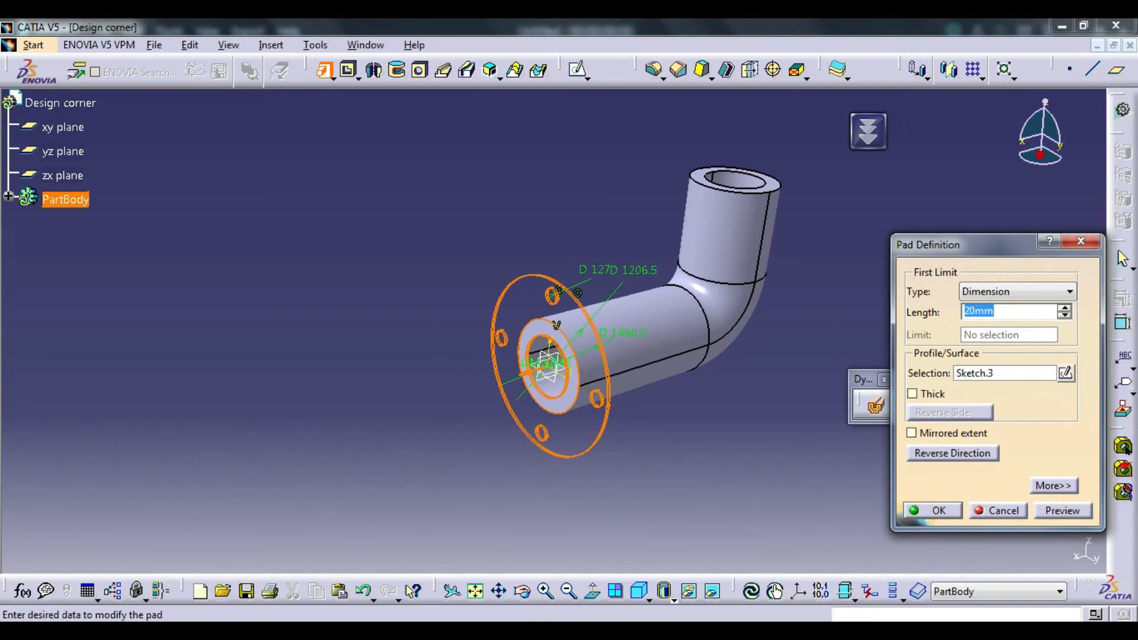
{"action": "key", "text": "alt+Tab"}
{"action": "left_click_drag", "start_coordinate": [651, 474], "coordinate": [644, 415]}
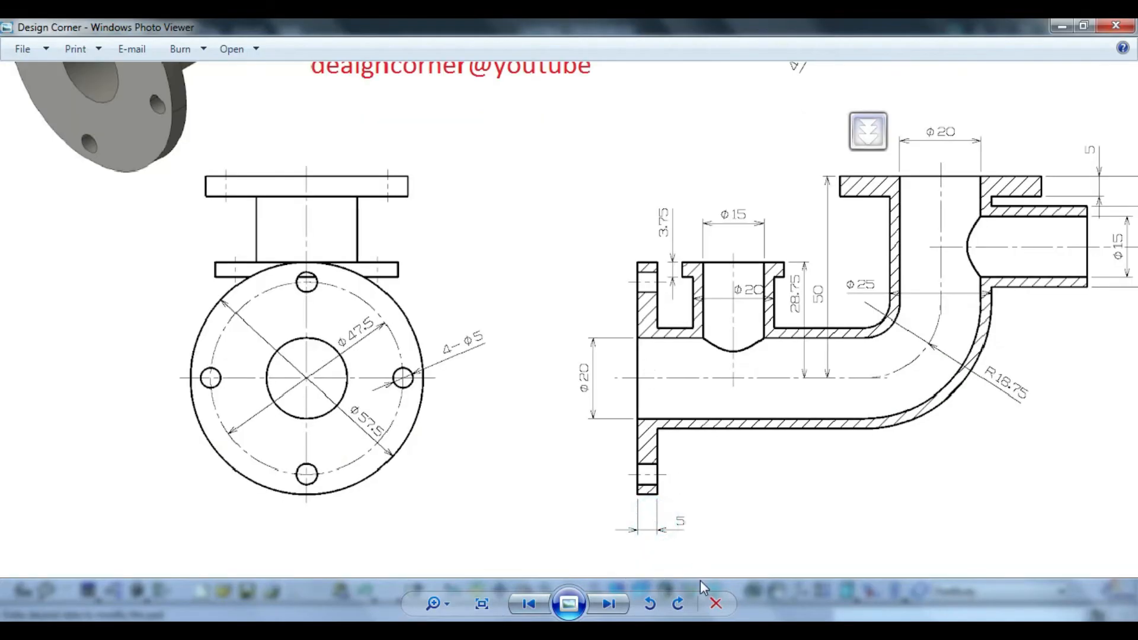
{"action": "key", "text": "alt+Tab"}
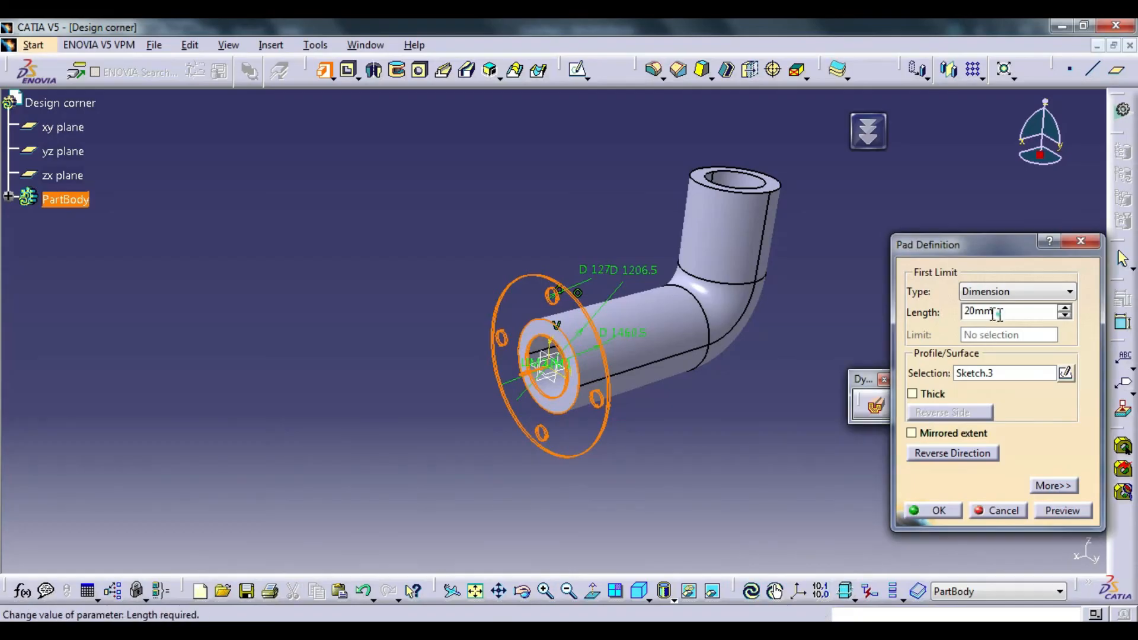
{"action": "type", "text": "5"}
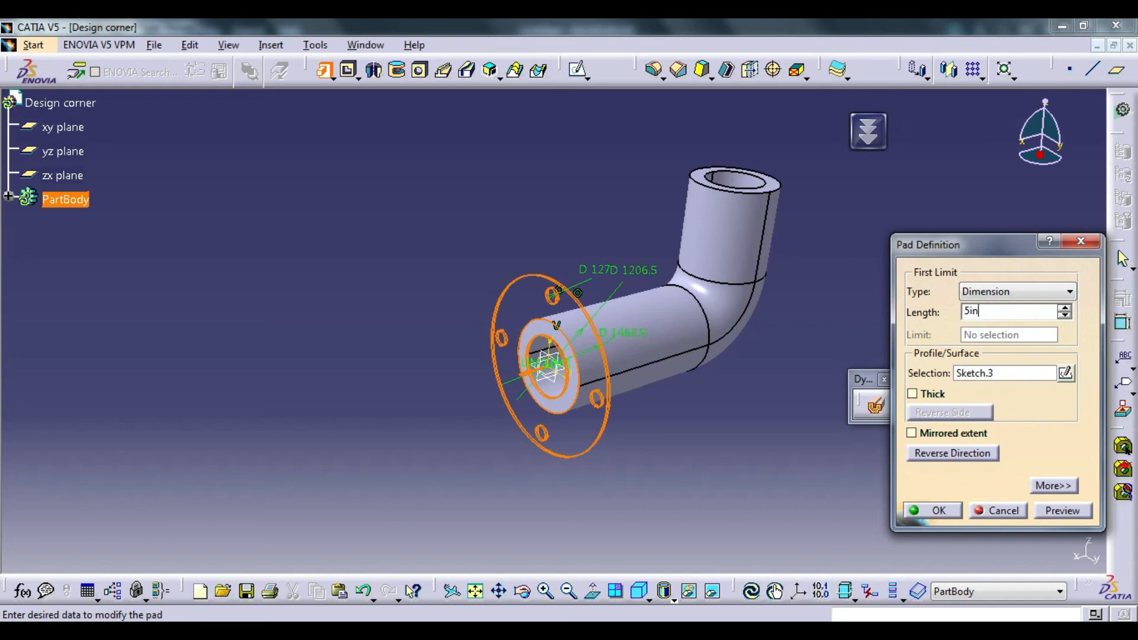
{"action": "type", "text": "in"}
{"action": "key", "text": "Return"}
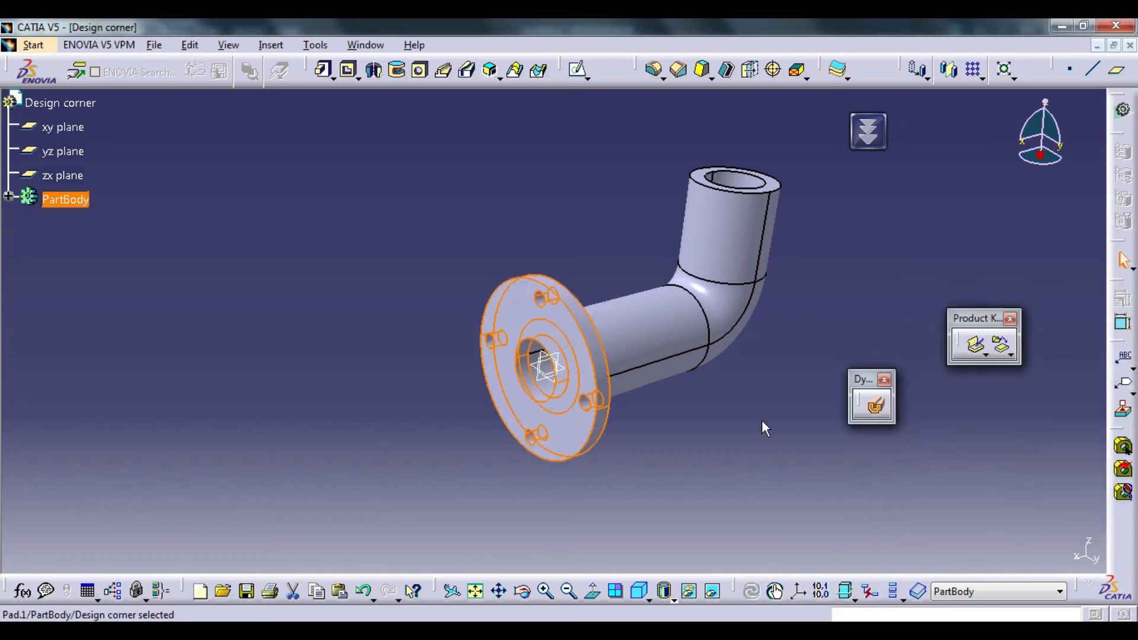
{"action": "left_click", "coordinate": [689, 475]}
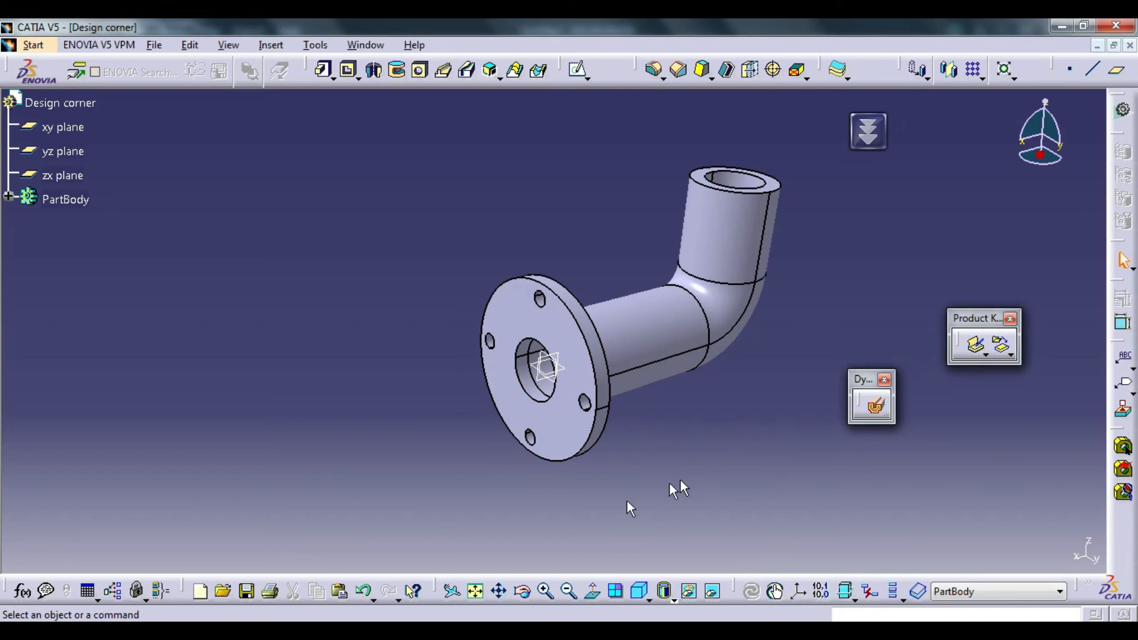
Step: Examine the small branch pipe and its oval flange in the front and top views of the reference drawing in Windows Photo Viewer
{"action": "key", "text": "alt+Tab"}
{"action": "mouse_move", "coordinate": [545, 402]}
{"action": "left_mouse_down"}
{"action": "mouse_move", "coordinate": [321, 551]}
{"action": "mouse_move", "coordinate": [478, 366]}
{"action": "mouse_move", "coordinate": [397, 330]}
{"action": "left_mouse_up"}
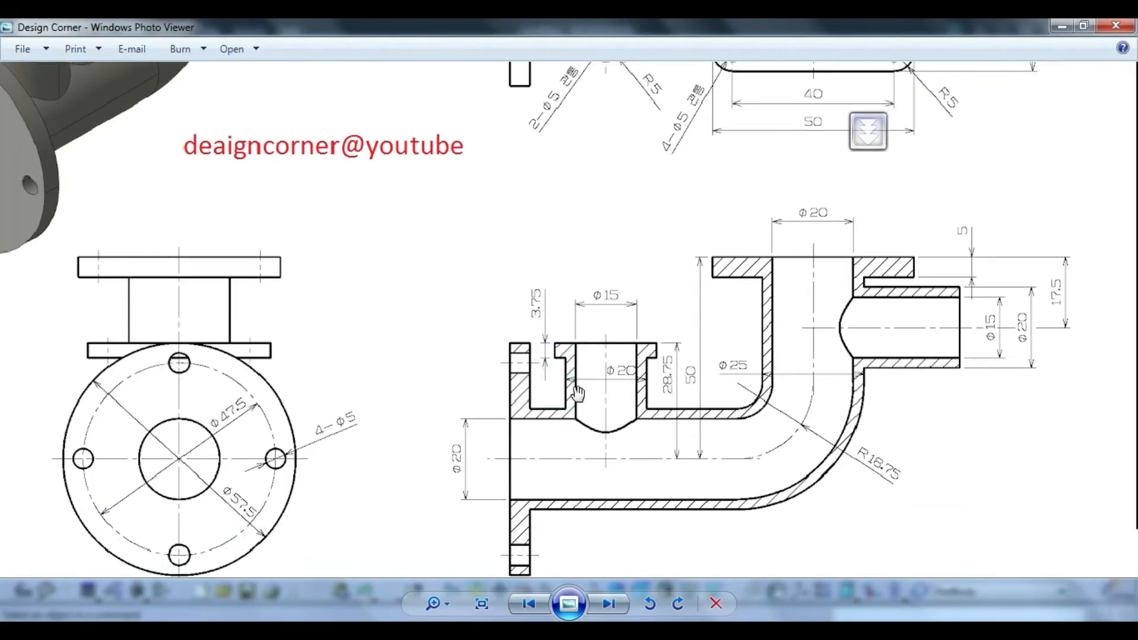
{"action": "left_click_drag", "start_coordinate": [551, 189], "coordinate": [542, 433]}
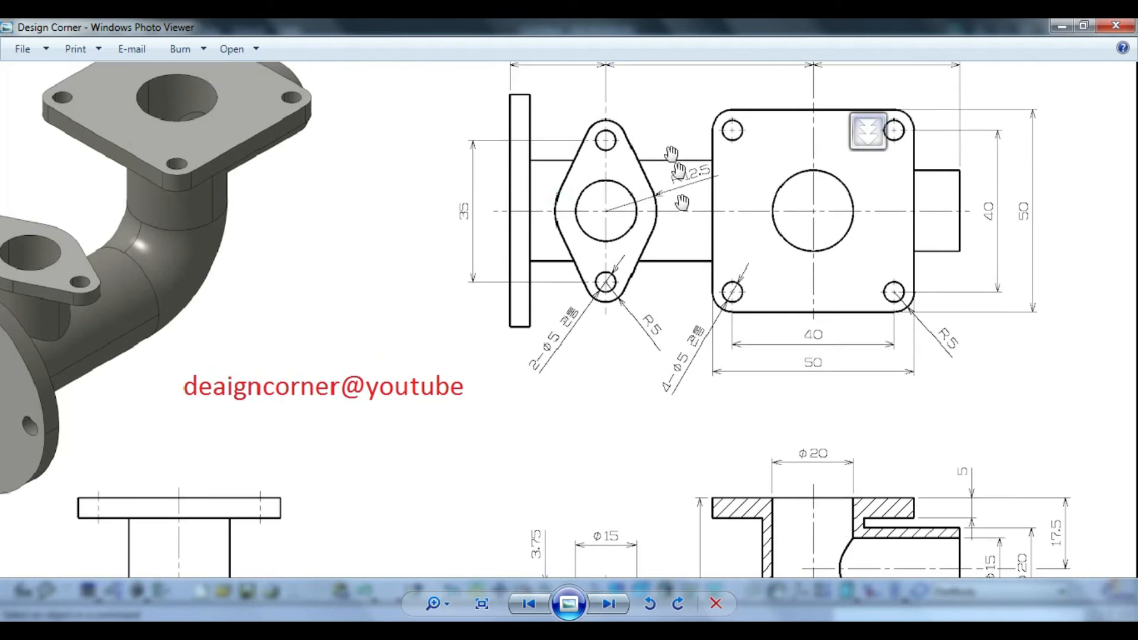
{"action": "mouse_move", "coordinate": [630, 285]}
{"action": "left_mouse_down"}
{"action": "mouse_move", "coordinate": [616, 339]}
{"action": "mouse_move", "coordinate": [616, 270]}
{"action": "mouse_move", "coordinate": [654, 56]}
{"action": "left_mouse_up"}
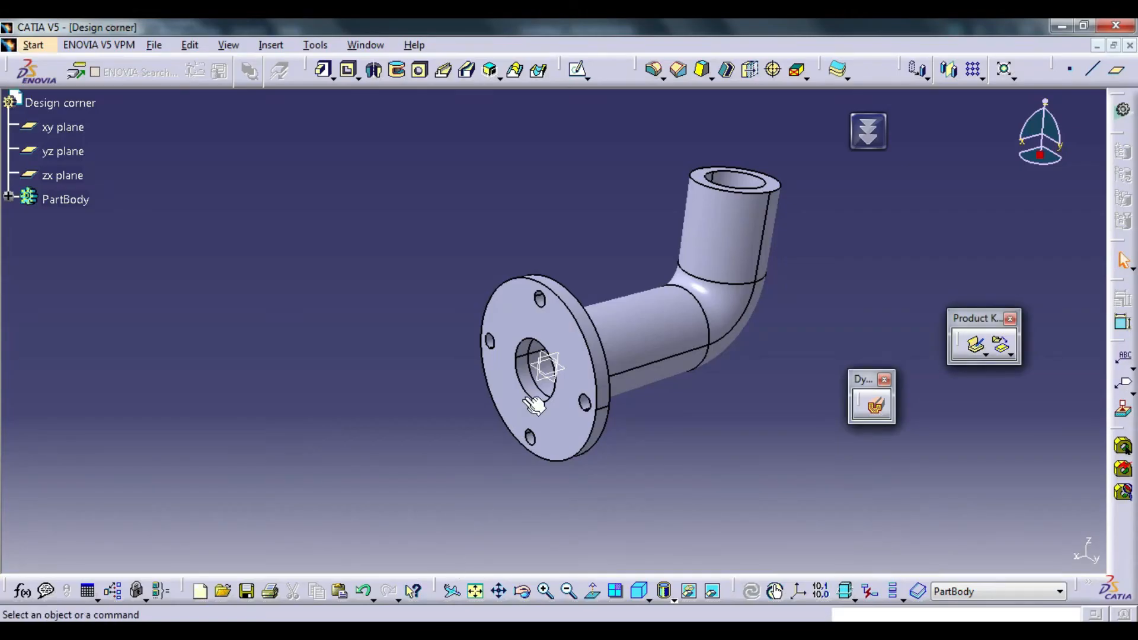
Step: Create a plane offset 20 in from the xy plane and try to change its offset to 20/10 in
{"action": "left_click", "coordinate": [557, 378]}
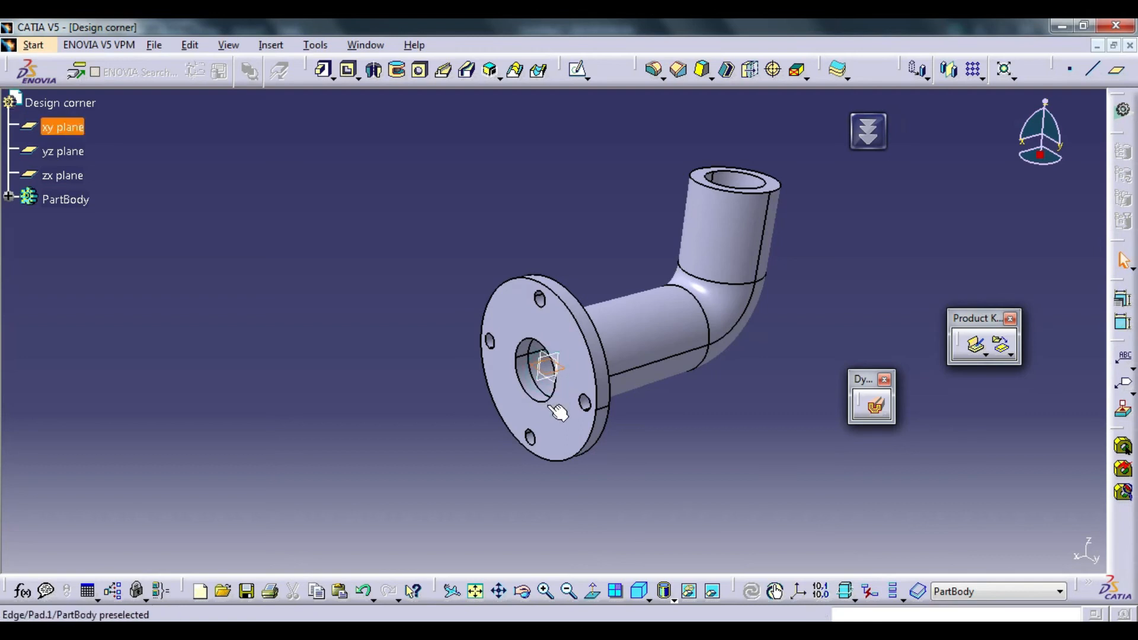
{"action": "left_click", "coordinate": [1115, 70]}
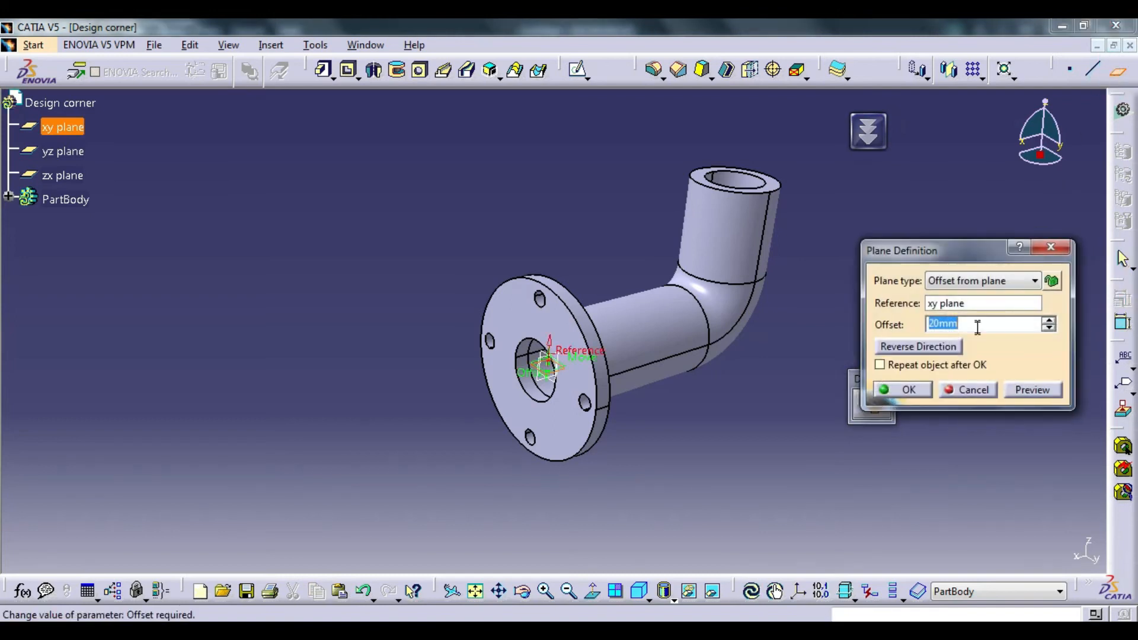
{"action": "type", "text": "2"}
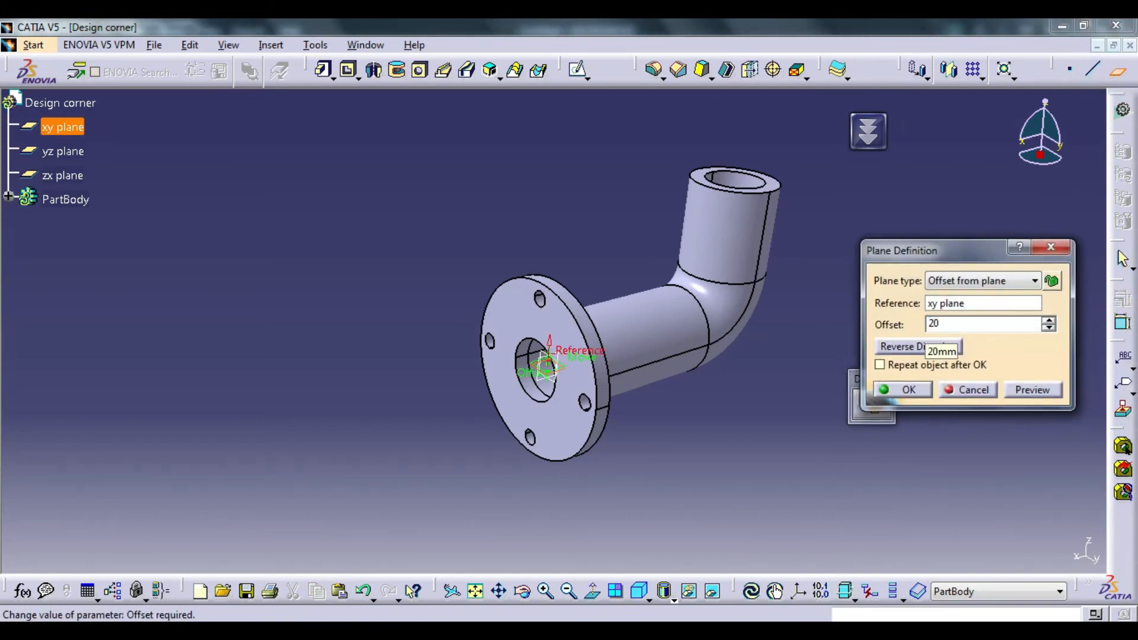
{"action": "left_click", "coordinate": [1030, 391]}
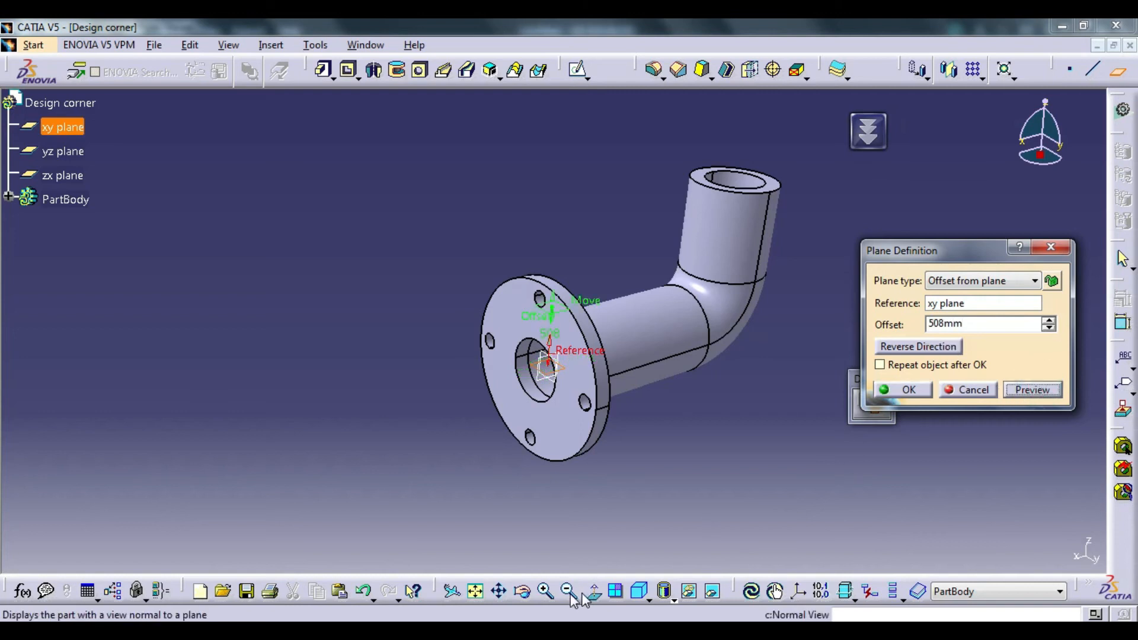
{"action": "left_click_drag", "start_coordinate": [988, 328], "coordinate": [925, 325]}
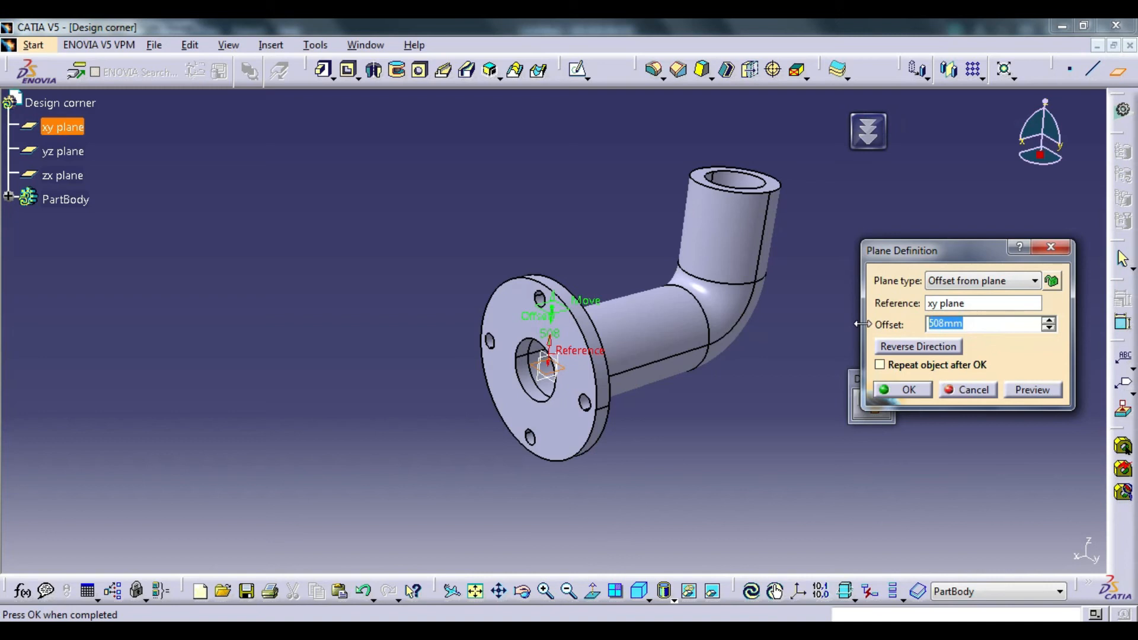
{"action": "type", "text": "20/10"}
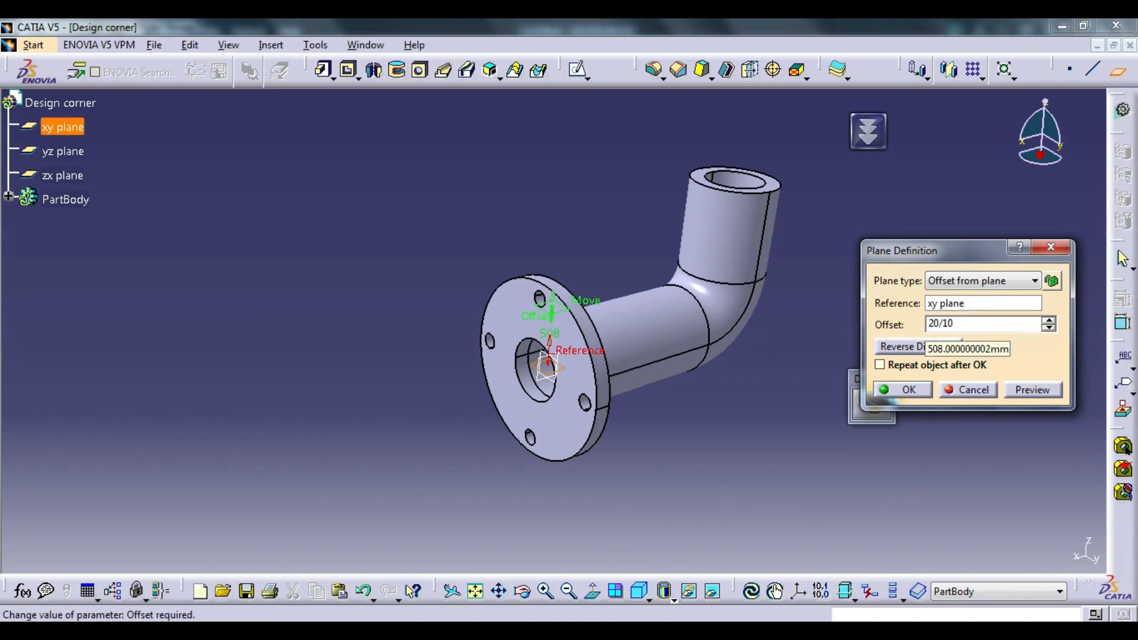
{"action": "type", "text": " in"}
{"action": "key", "text": "Return"}
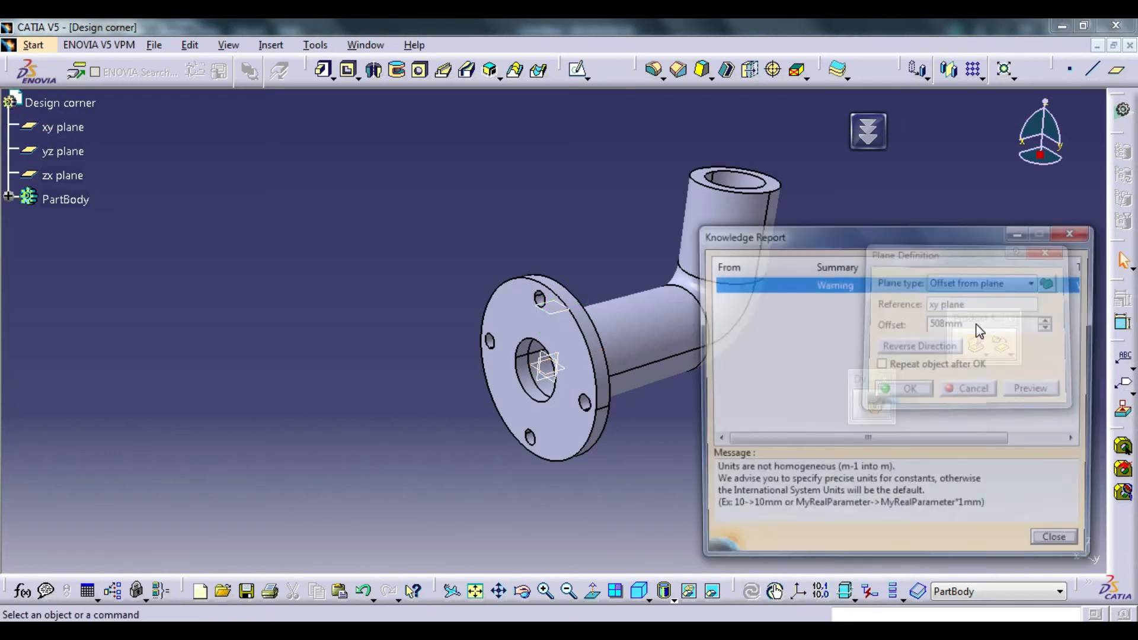
{"action": "left_click", "coordinate": [1053, 546]}
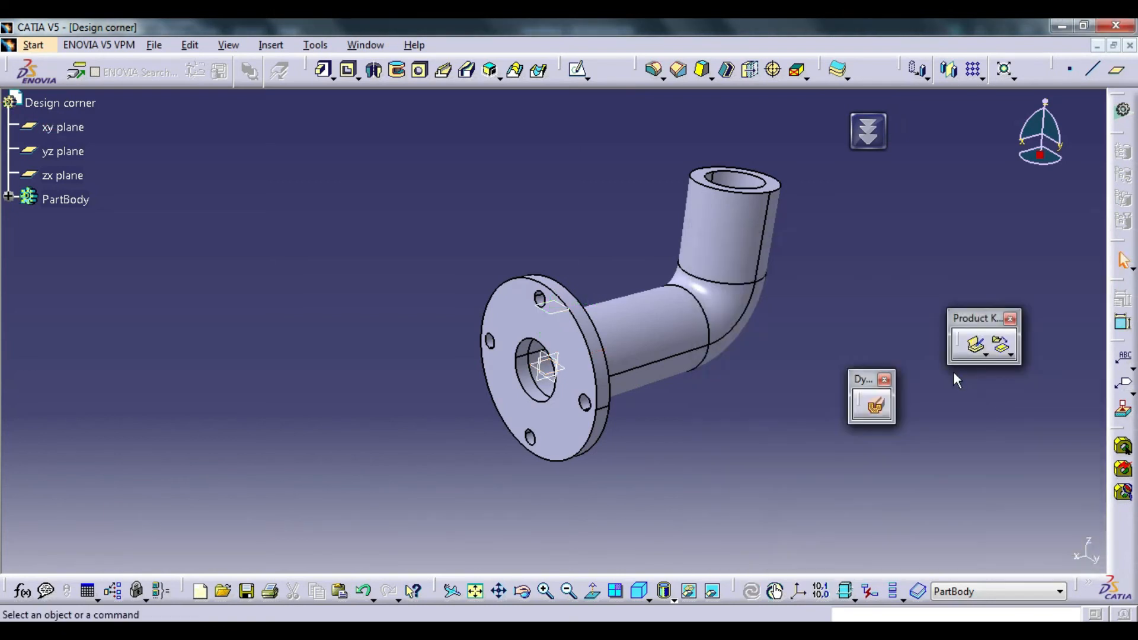
Step: Try to set the offset plane's distance to 20/2 and undo the change
{"action": "double_click", "coordinate": [556, 313]}
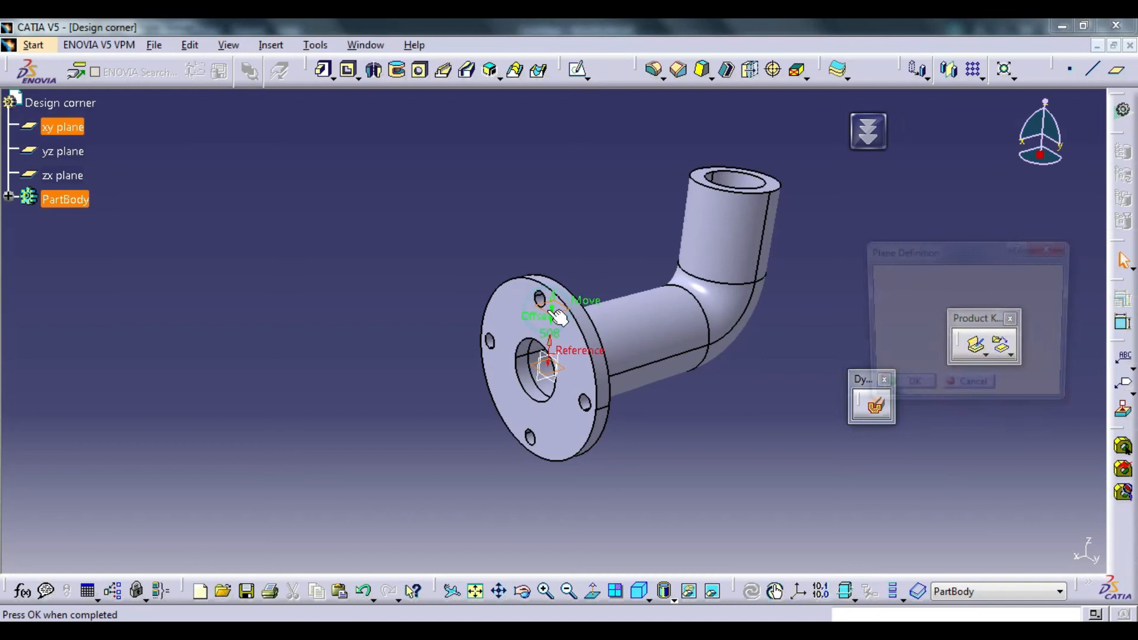
{"action": "type", "text": "20"}
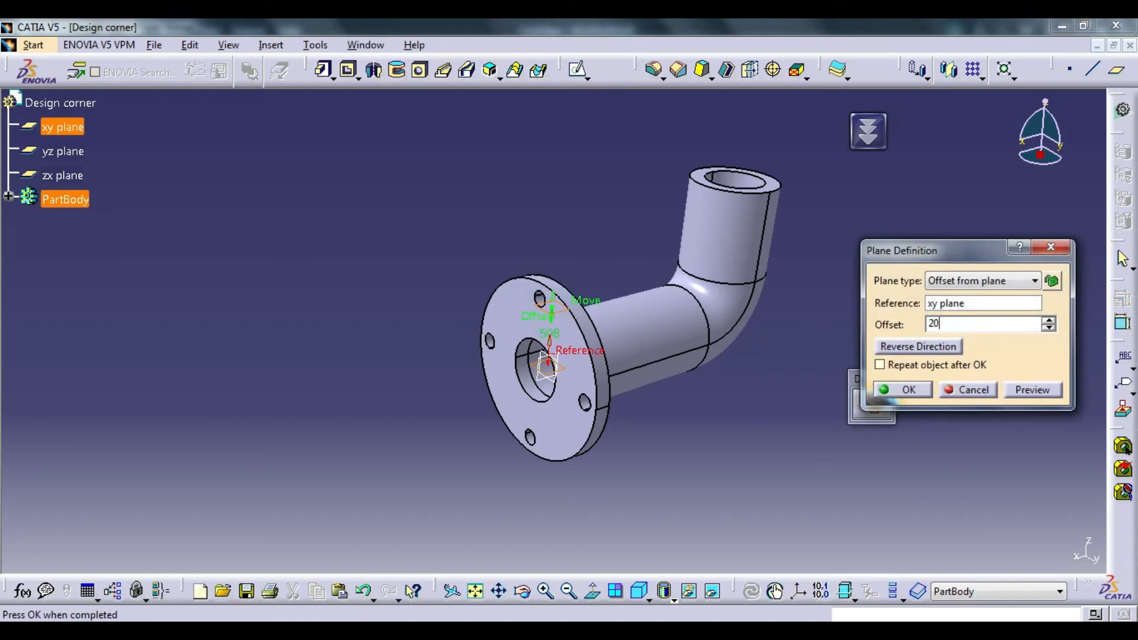
{"action": "type", "text": "/2"}
{"action": "key", "text": "Return"}
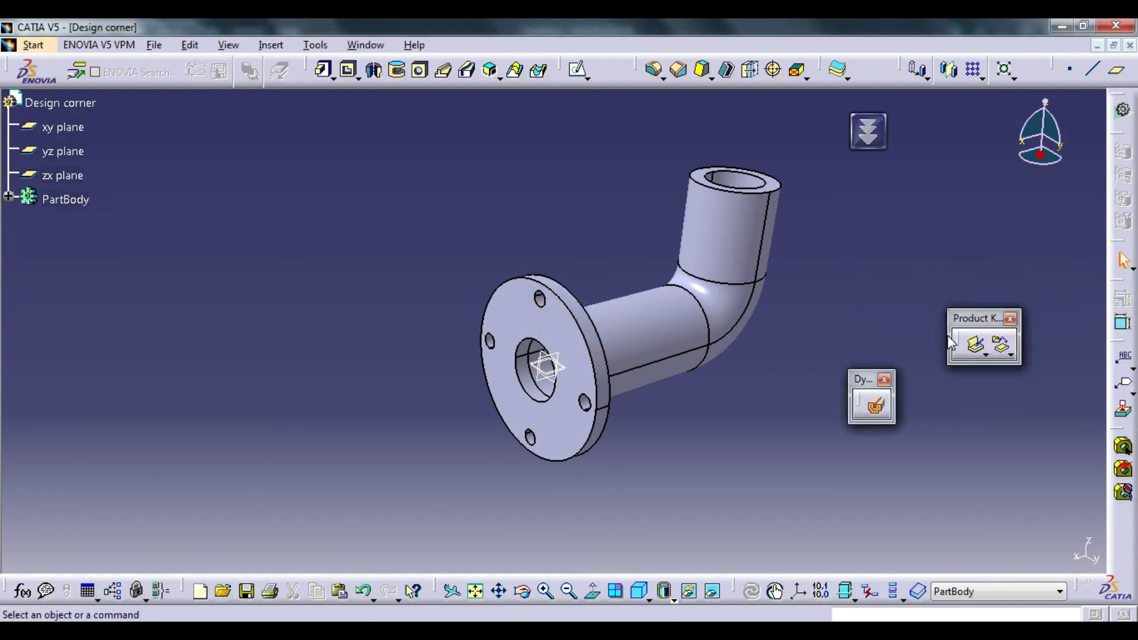
{"action": "left_click", "coordinate": [559, 368]}
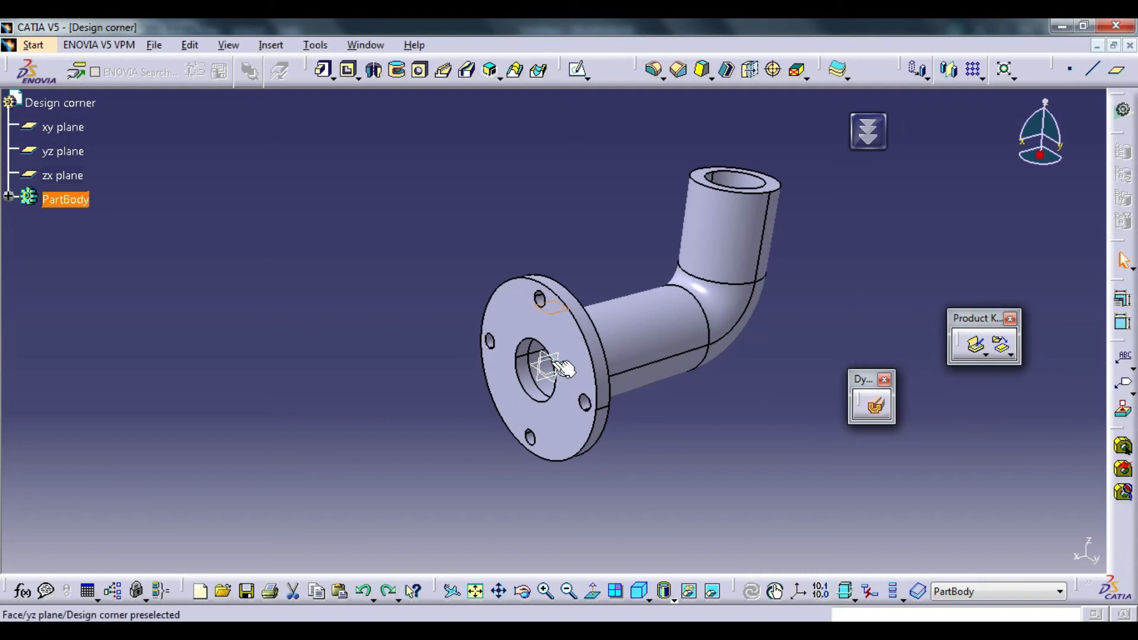
Step: Try to set the plane's offset to 20/2 in, and delete the offset plane
{"action": "double_click", "coordinate": [566, 318]}
{"action": "type", "text": "20/2 in"}
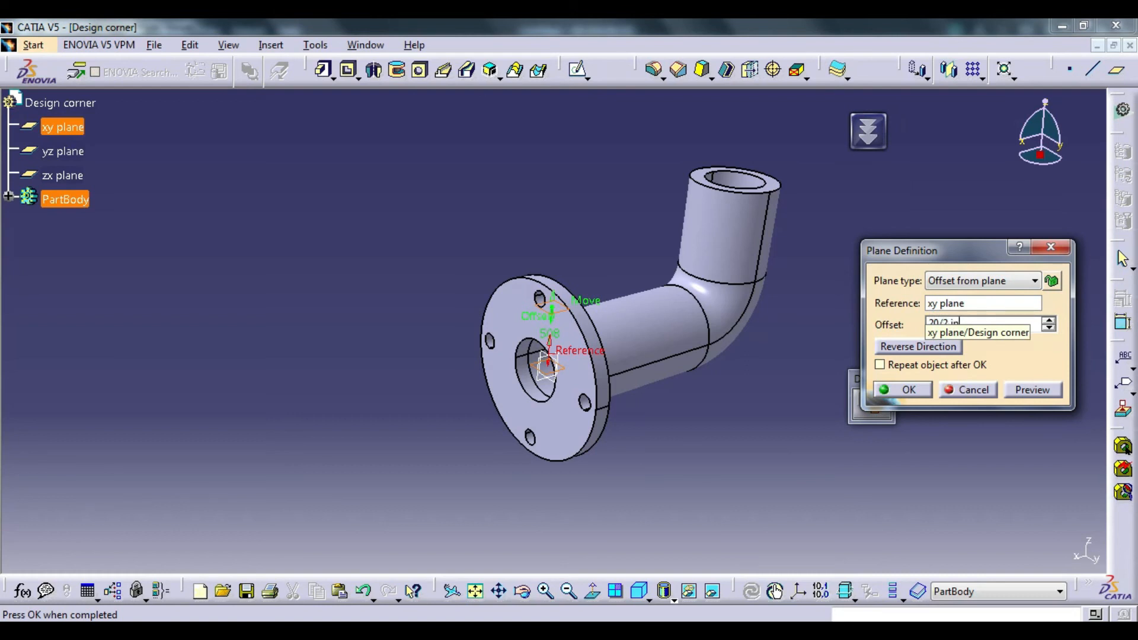
{"action": "key", "text": "Return"}
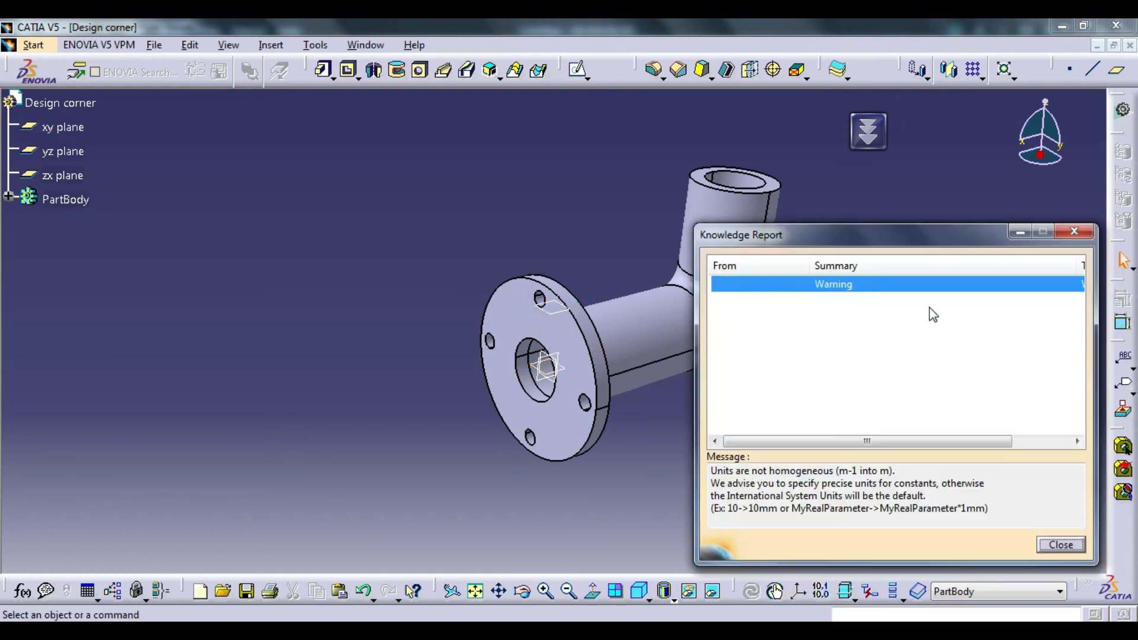
{"action": "left_click", "coordinate": [1055, 550]}
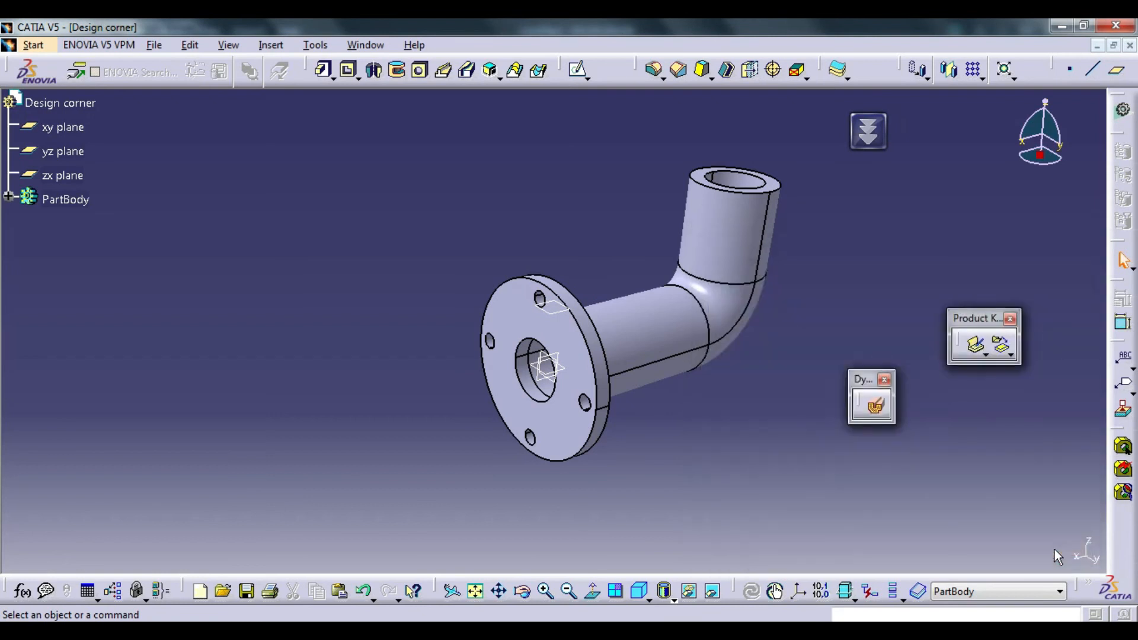
{"action": "left_click", "coordinate": [562, 314]}
{"action": "key", "text": "Delete"}
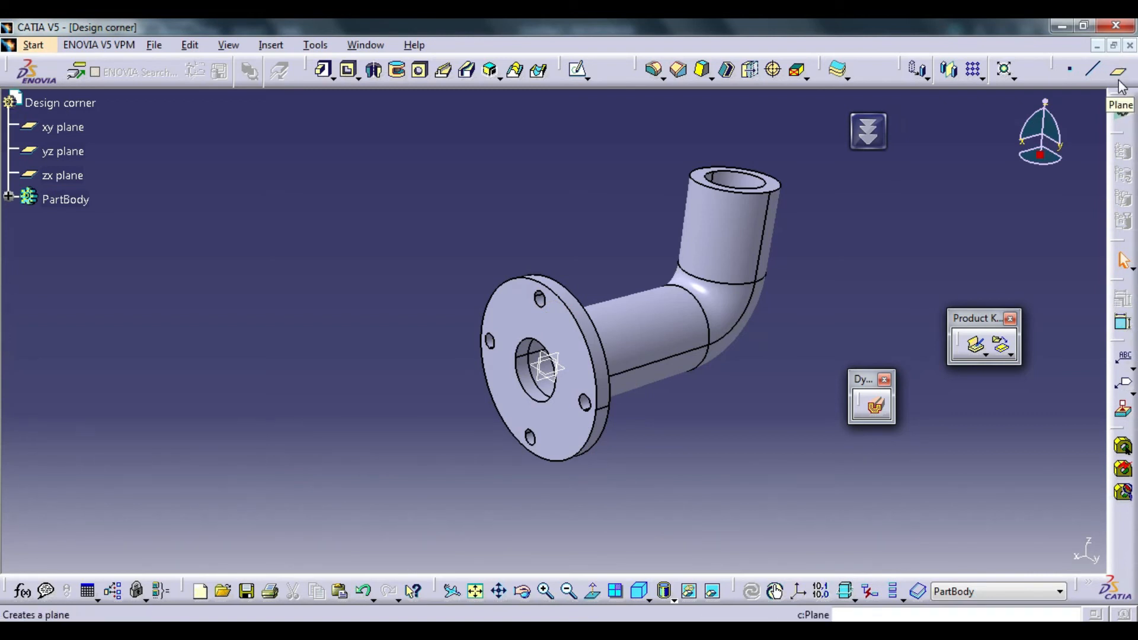
Step: Create a plane offset 10 in (254 mm) from the xy plane
{"action": "left_click", "coordinate": [68, 127]}
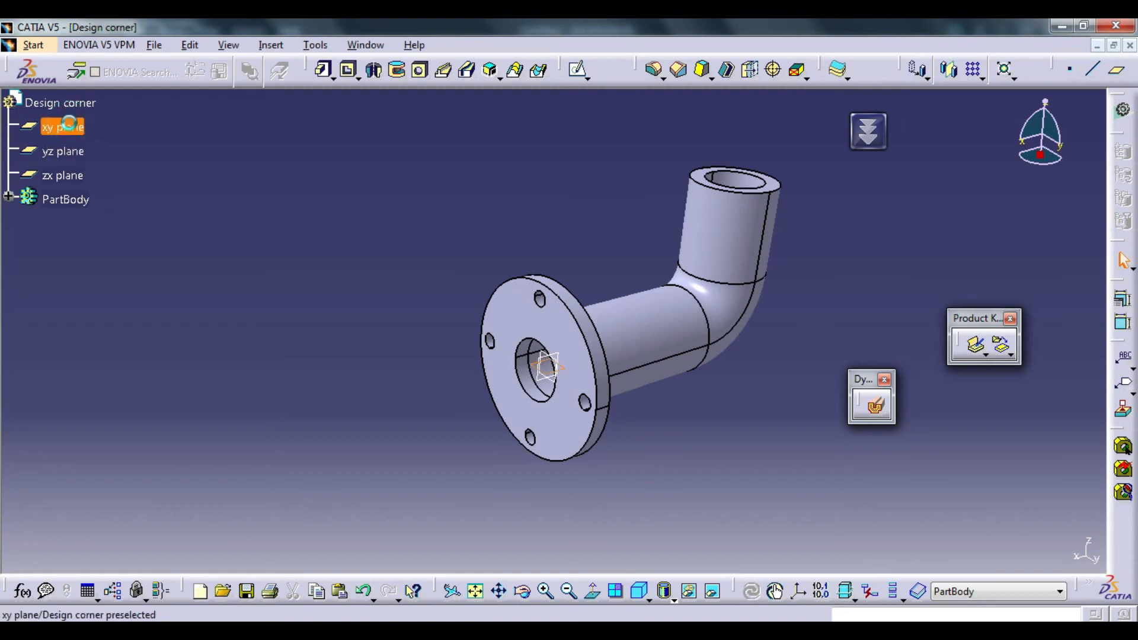
{"action": "left_click", "coordinate": [1118, 69]}
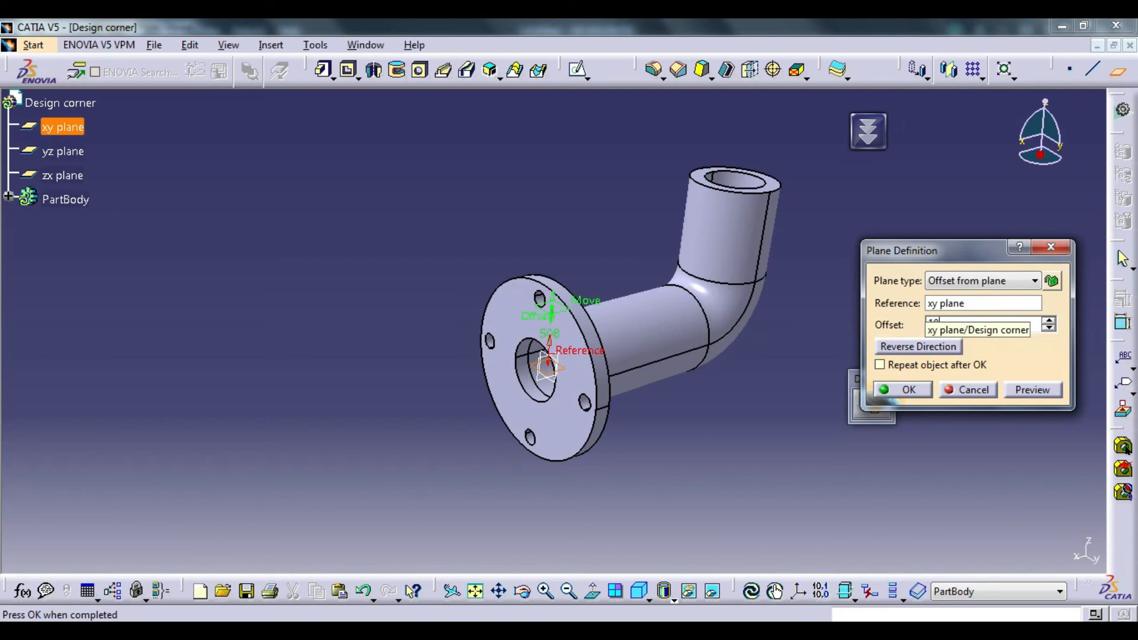
{"action": "left_click", "coordinate": [1033, 389]}
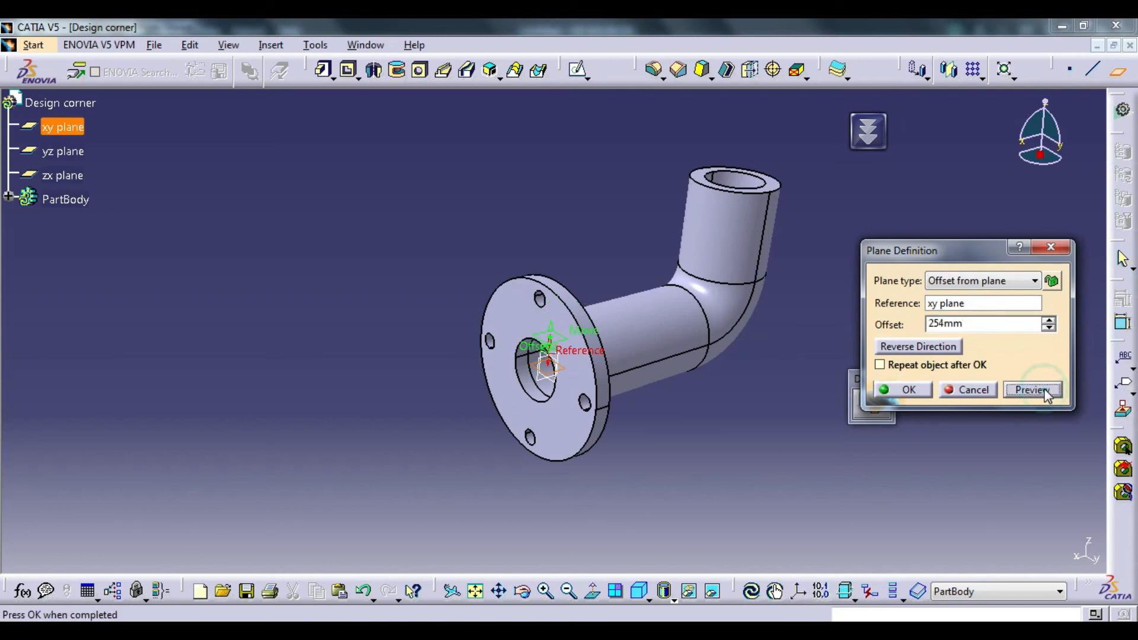
{"action": "left_click", "coordinate": [906, 391]}
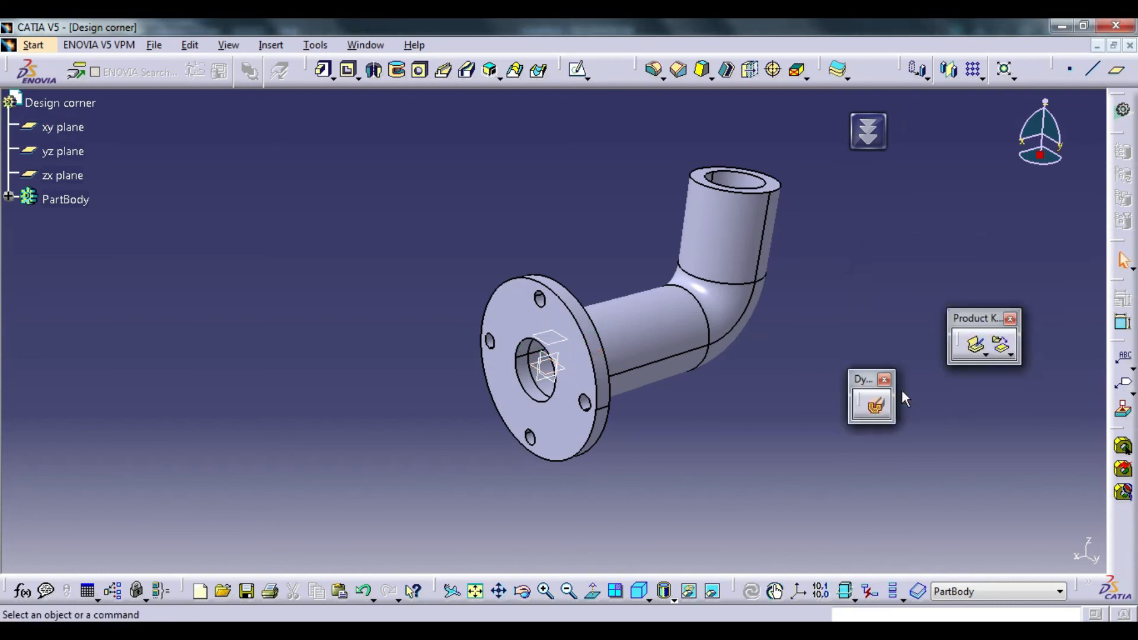
Step: Start a sketch on the offset plane and check the branch pipe's diameter and position in the reference drawing in Windows Photo Viewer
{"action": "left_click", "coordinate": [566, 346]}
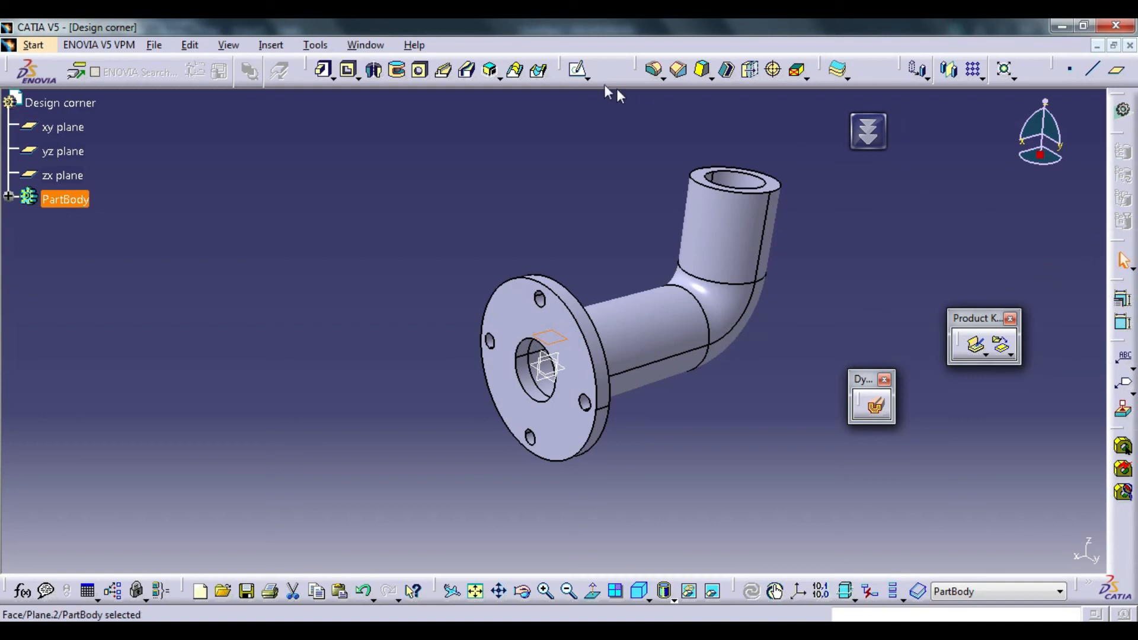
{"action": "left_click", "coordinate": [578, 70]}
{"action": "left_click", "coordinate": [567, 69]}
{"action": "key", "text": "Escape"}
{"action": "key", "text": "alt+Tab"}
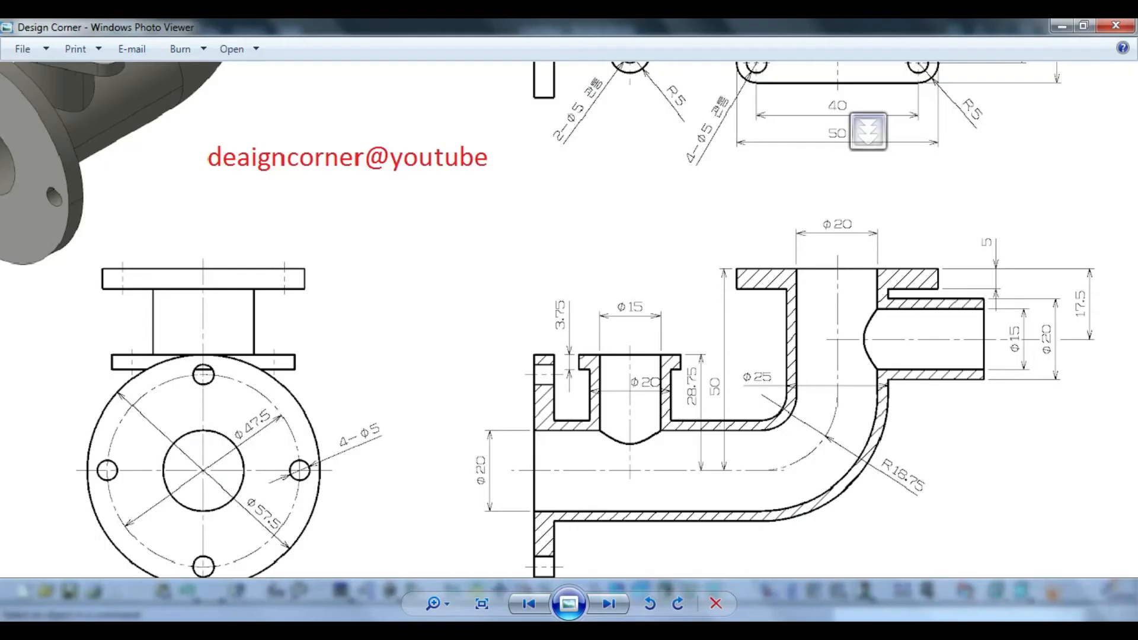
{"action": "mouse_move", "coordinate": [605, 282]}
{"action": "left_mouse_down"}
{"action": "mouse_move", "coordinate": [600, 322]}
{"action": "mouse_move", "coordinate": [613, 309]}
{"action": "left_mouse_up"}
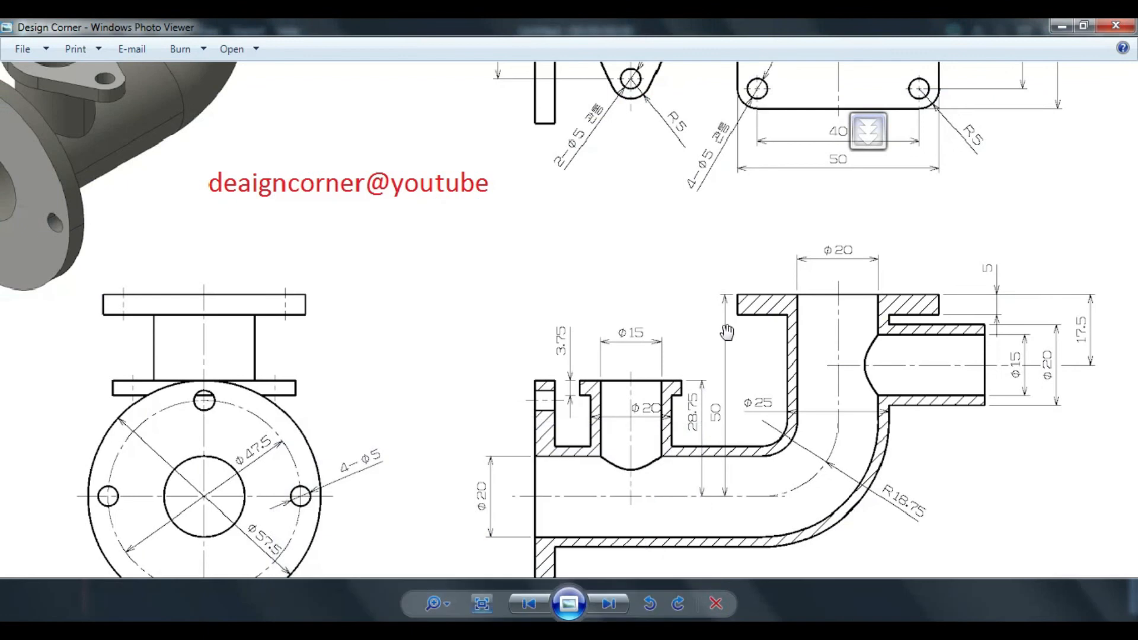
{"action": "left_click_drag", "start_coordinate": [638, 330], "coordinate": [613, 520]}
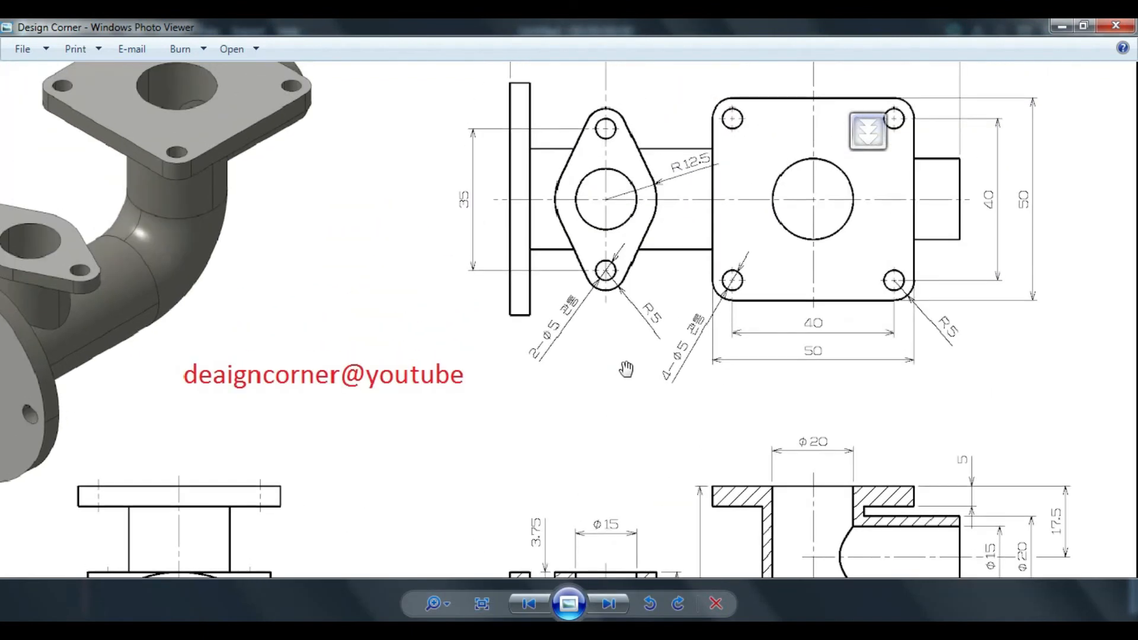
{"action": "left_click_drag", "start_coordinate": [627, 368], "coordinate": [638, 482]}
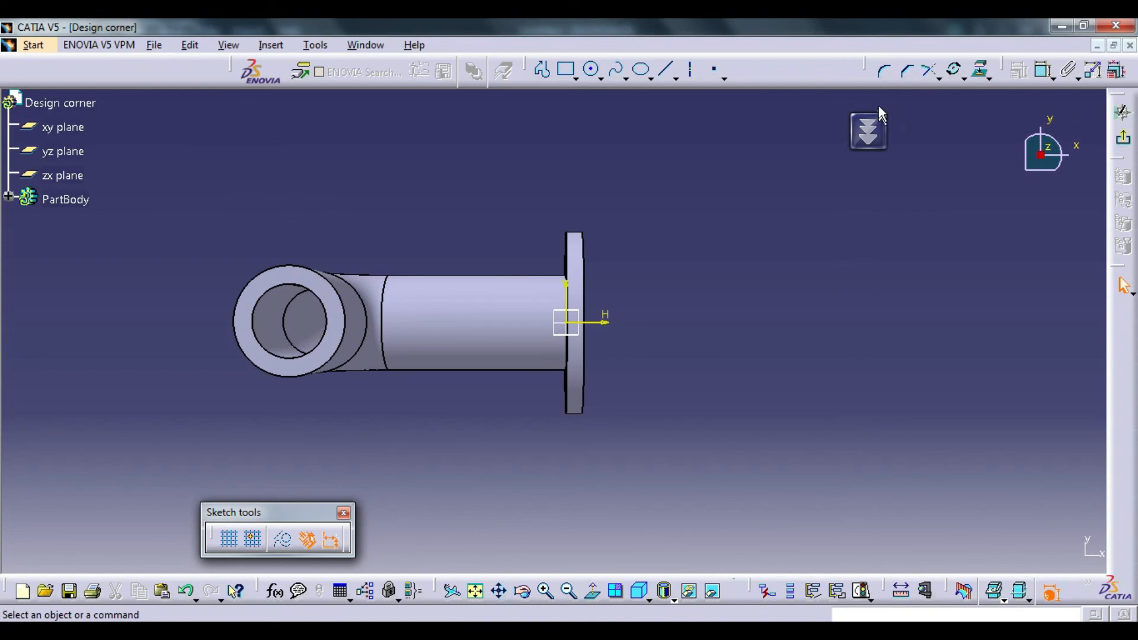
Step: Sketch a circle centred on the horizontal axis over the main pipe and set its diameter to 20 in
{"action": "left_click", "coordinate": [592, 70]}
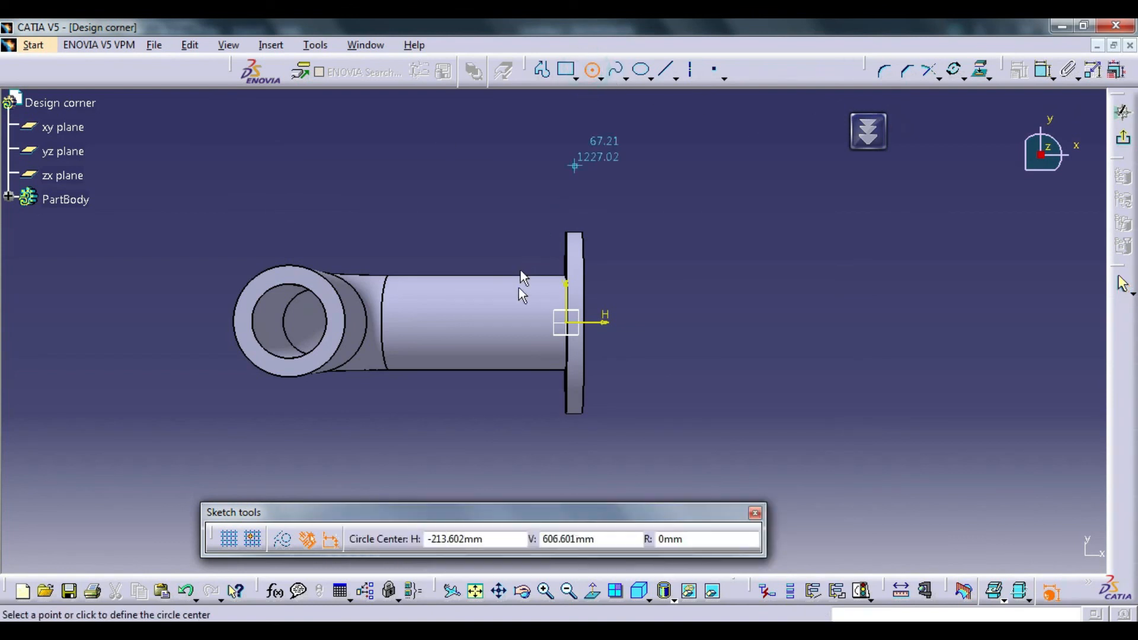
{"action": "left_click", "coordinate": [503, 323]}
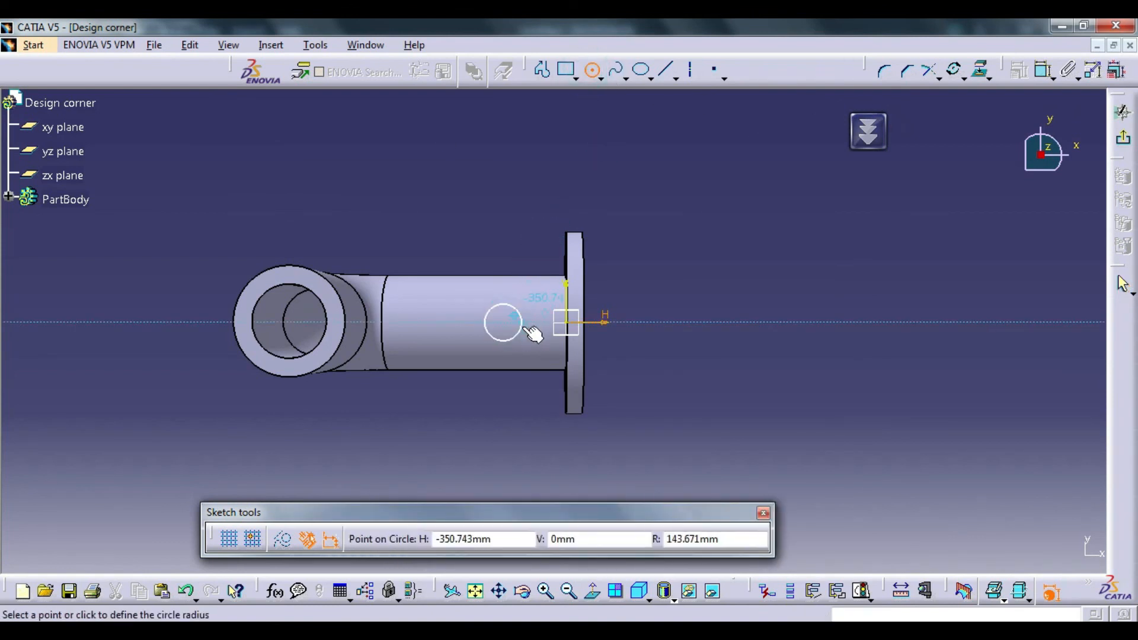
{"action": "left_click", "coordinate": [521, 324]}
{"action": "left_click", "coordinate": [1044, 69]}
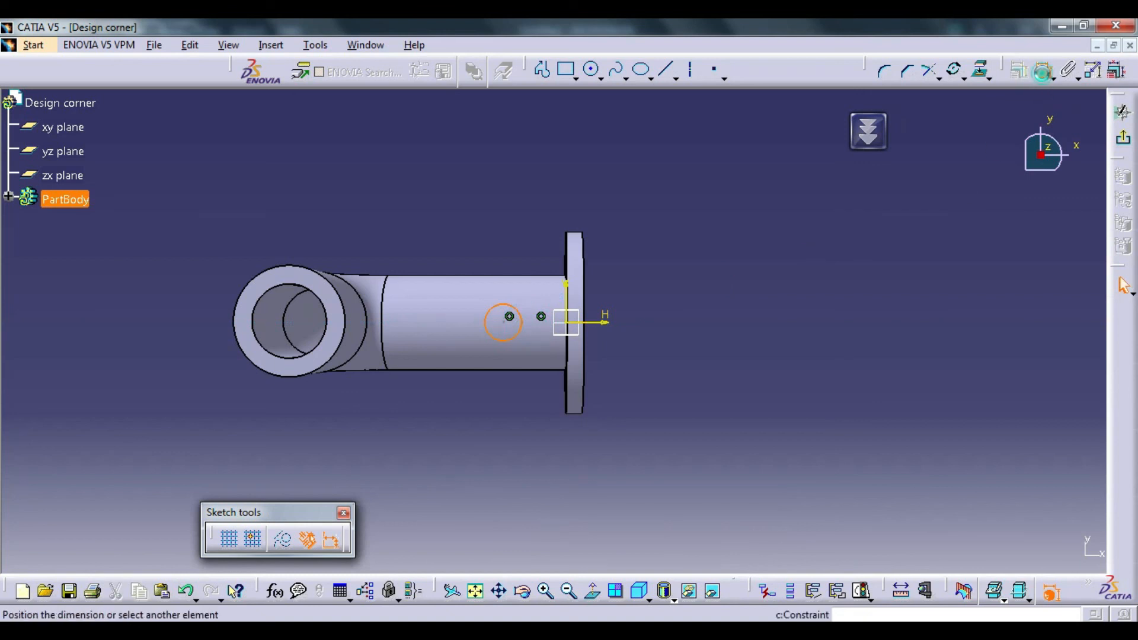
{"action": "left_click", "coordinate": [509, 233]}
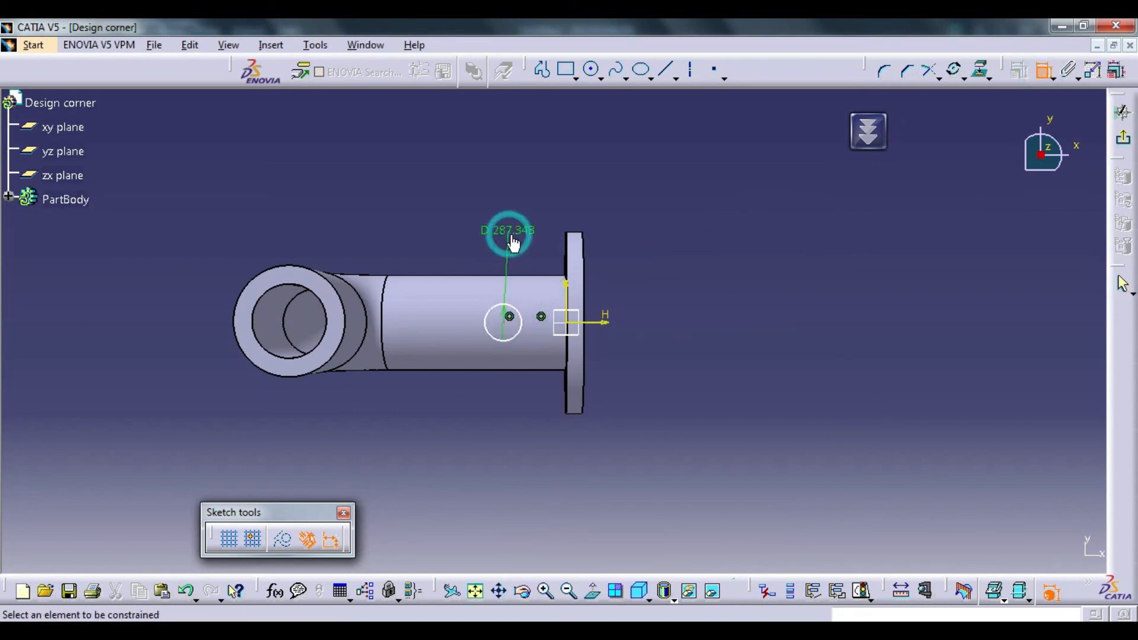
{"action": "double_click", "coordinate": [513, 232]}
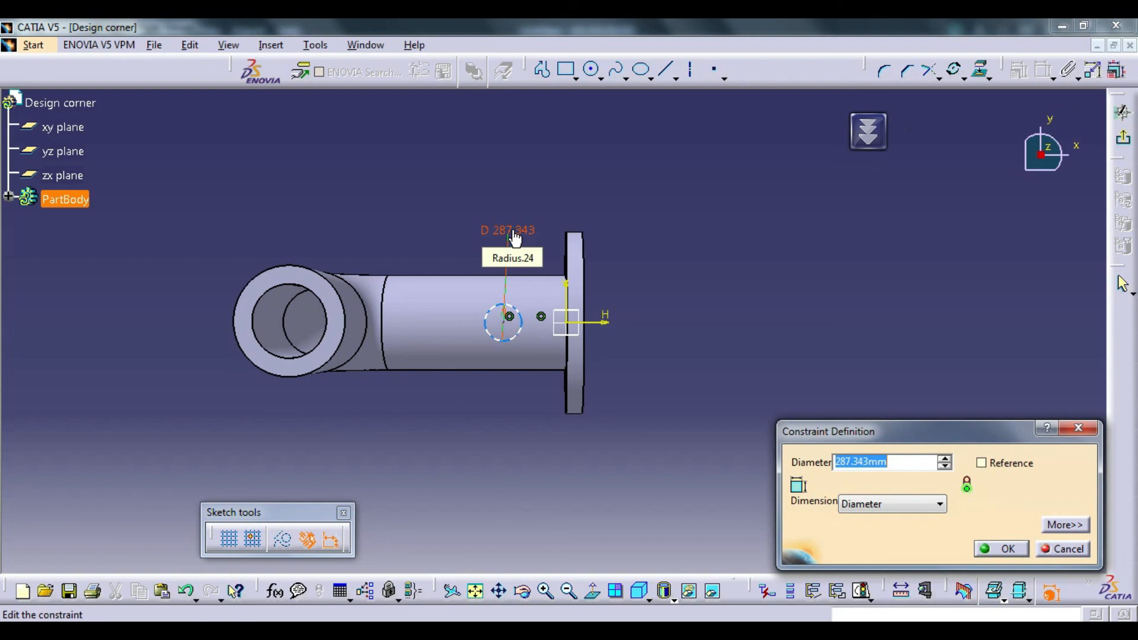
{"action": "type", "text": "20in"}
{"action": "key", "text": "Return"}
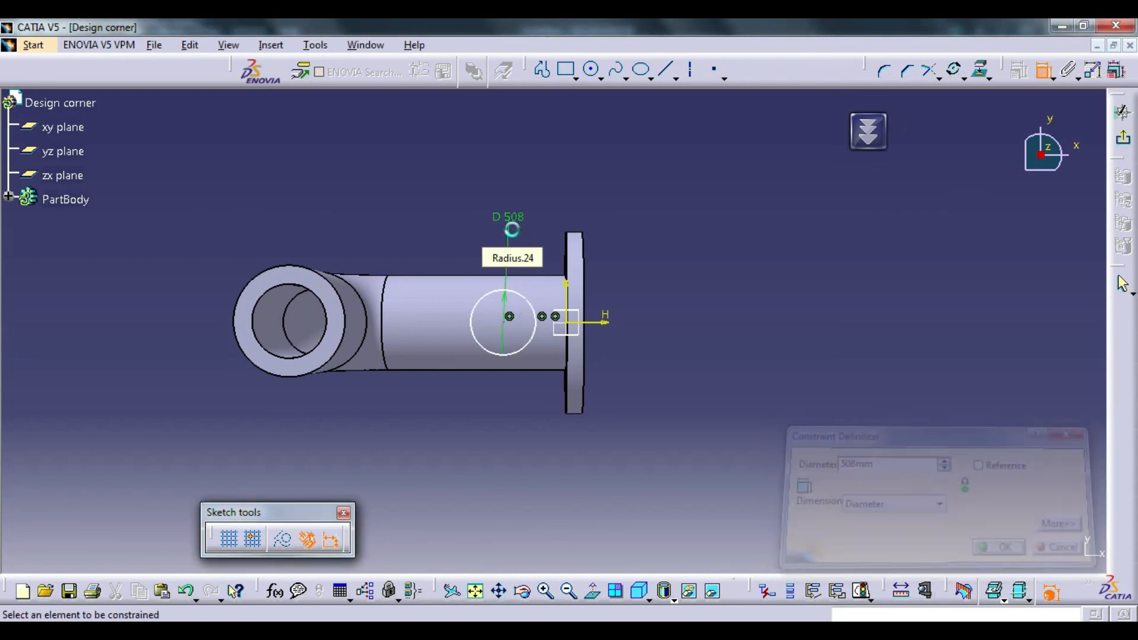
Step: Add a distance dimension between the sketch origin and the flange's outer face
{"action": "left_click", "coordinate": [572, 322]}
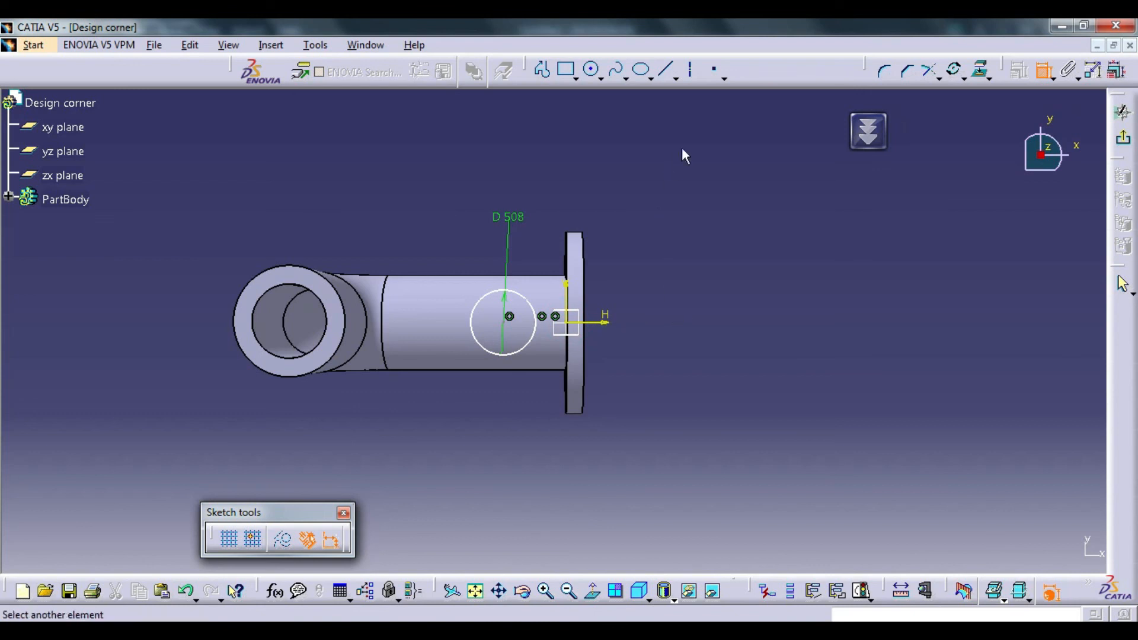
{"action": "left_click", "coordinate": [586, 291]}
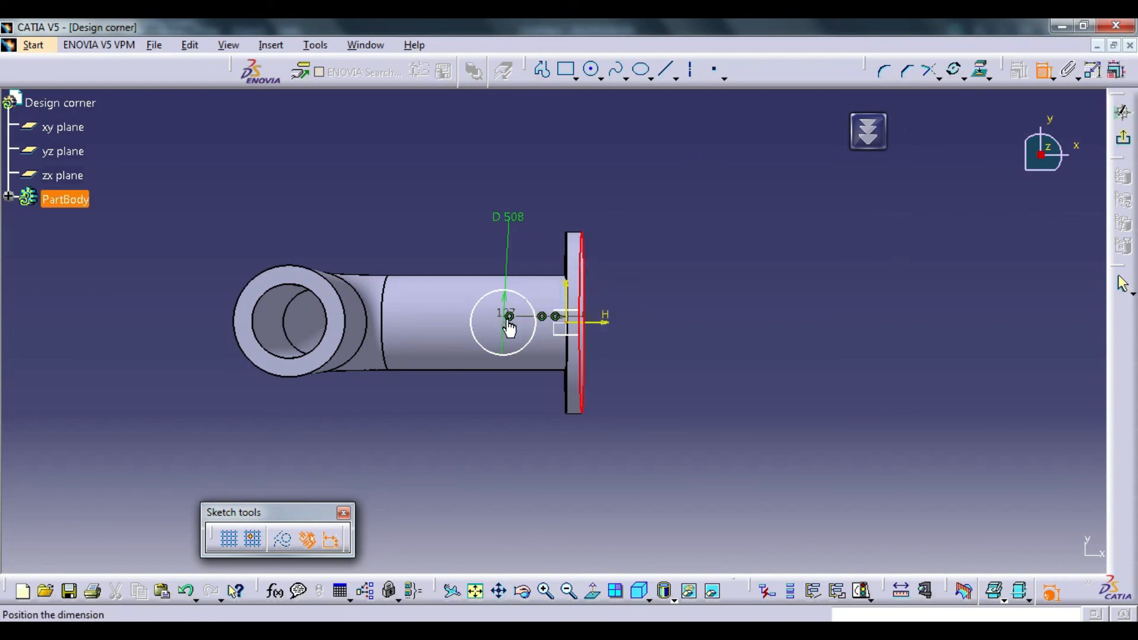
{"action": "left_click", "coordinate": [503, 324]}
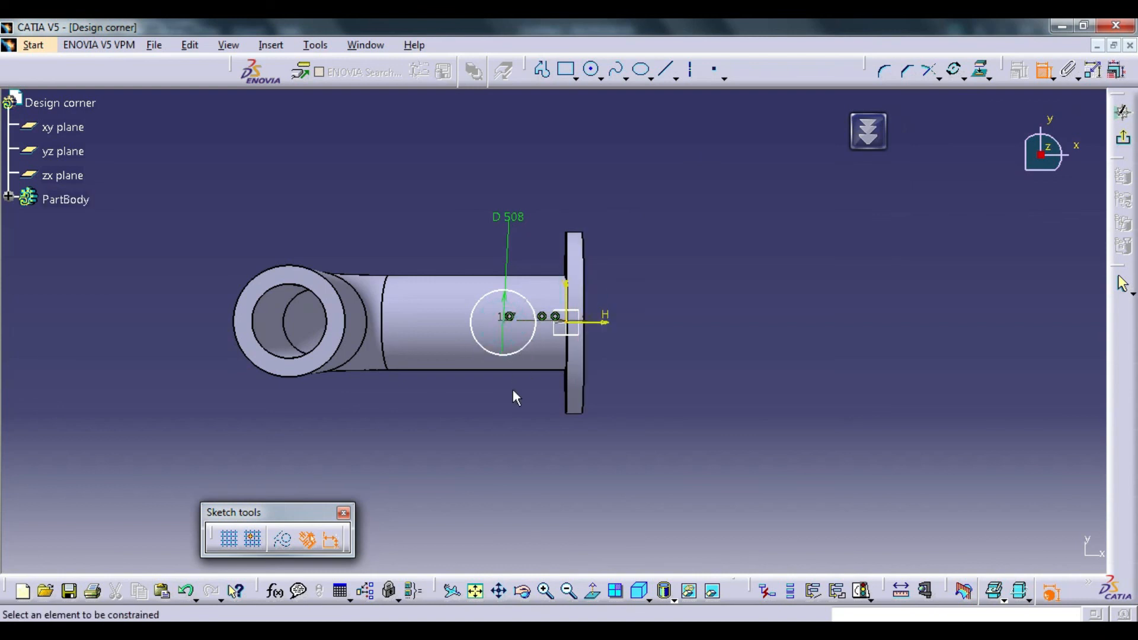
{"action": "left_click", "coordinate": [514, 320]}
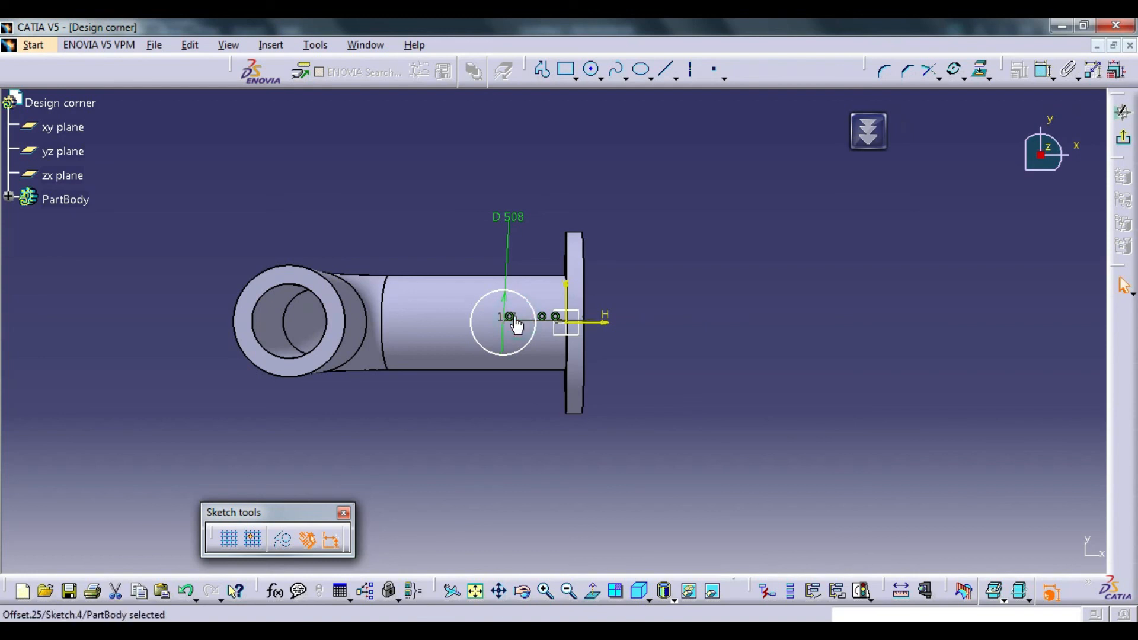
Step: Dimension the circle's centre from the flange's outer face and set the distance to 23.75 in
{"action": "left_click", "coordinate": [1043, 70]}
{"action": "left_click", "coordinate": [583, 295]}
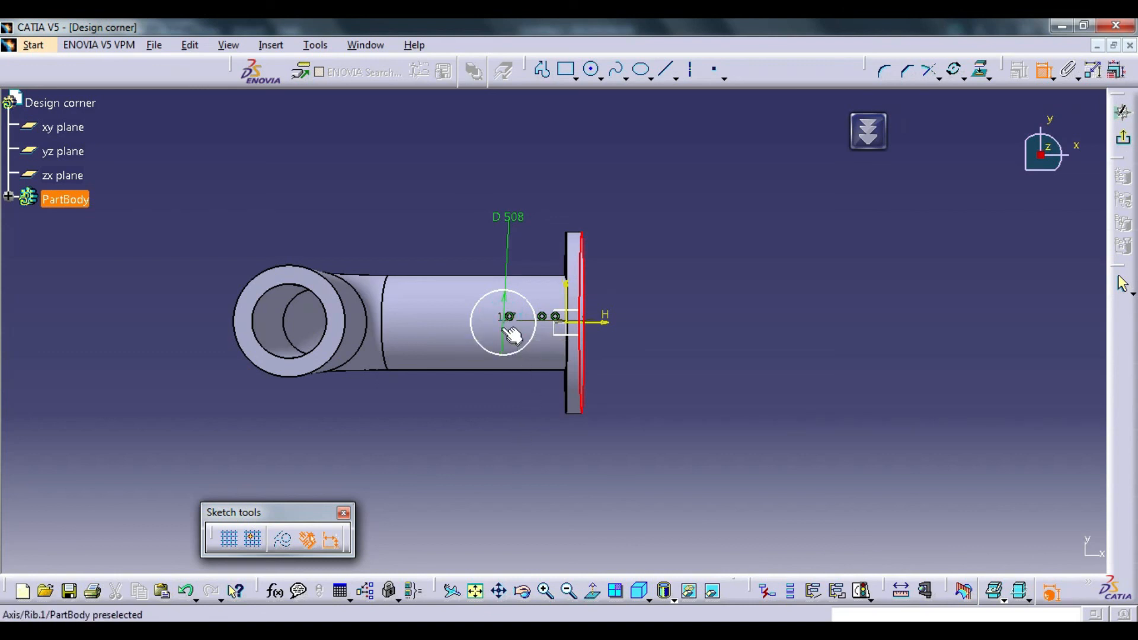
{"action": "left_click", "coordinate": [516, 335]}
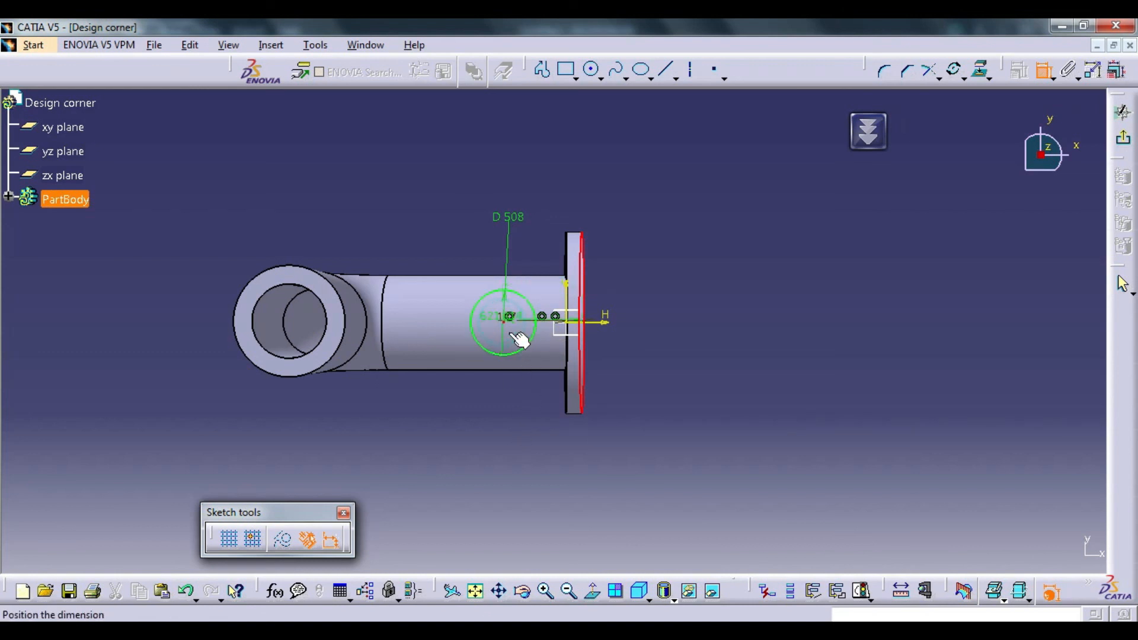
{"action": "left_click", "coordinate": [541, 434]}
{"action": "double_click", "coordinate": [541, 435]}
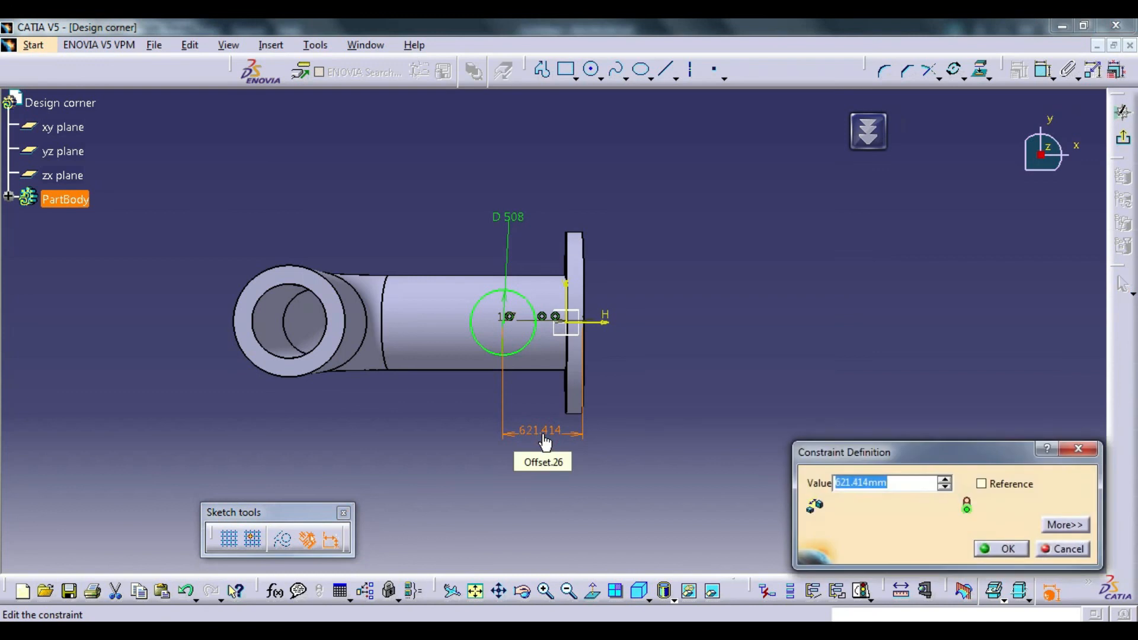
{"action": "type", "text": "2."}
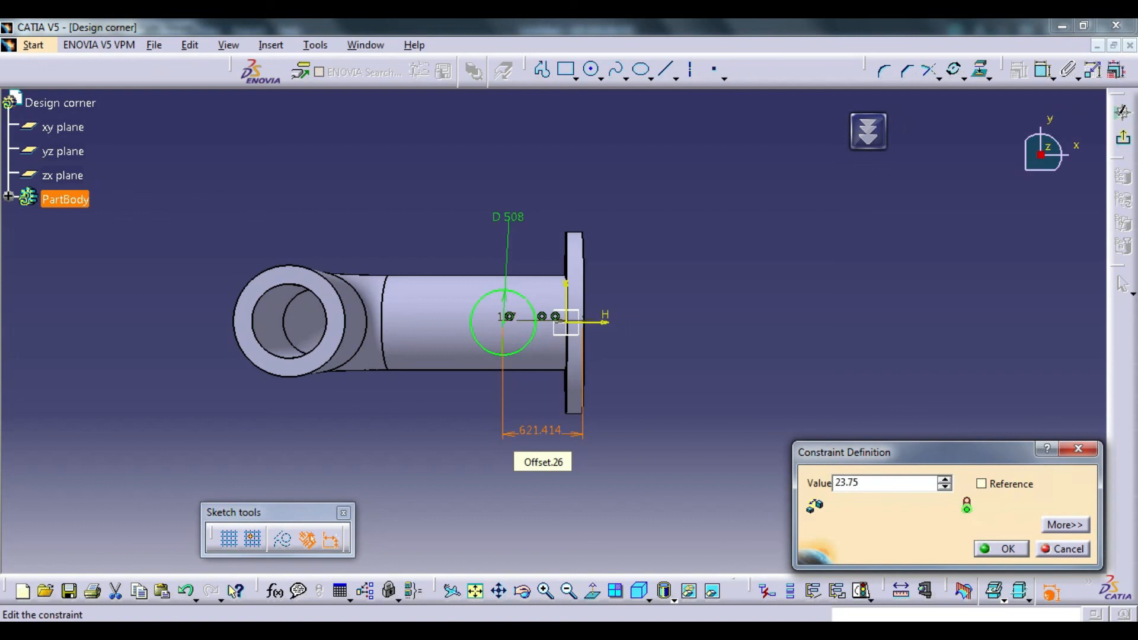
{"action": "key", "text": "Return"}
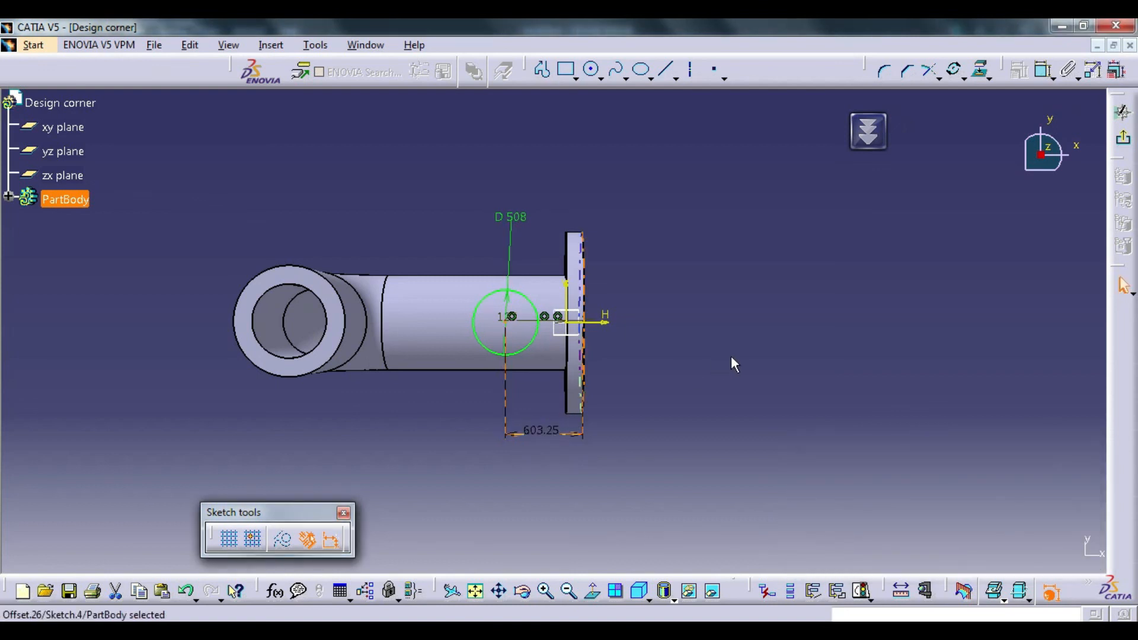
{"action": "left_click", "coordinate": [731, 356]}
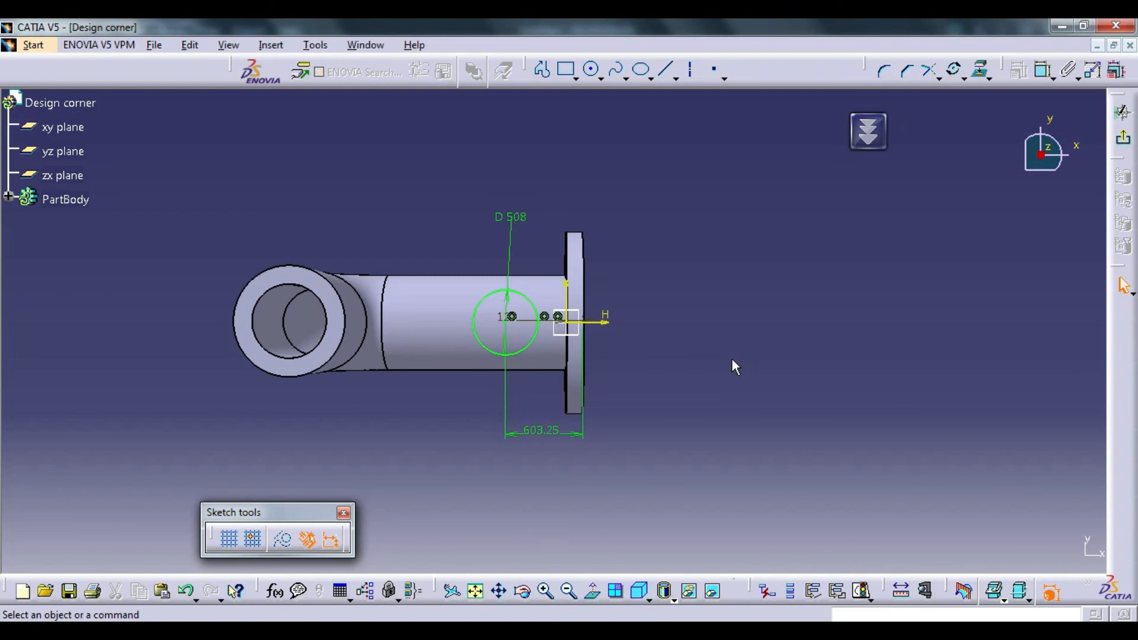
Step: Exit the circle sketch in CATIA and examine the branch pipe's section view in the reference drawing for its height
{"action": "left_click", "coordinate": [435, 631]}
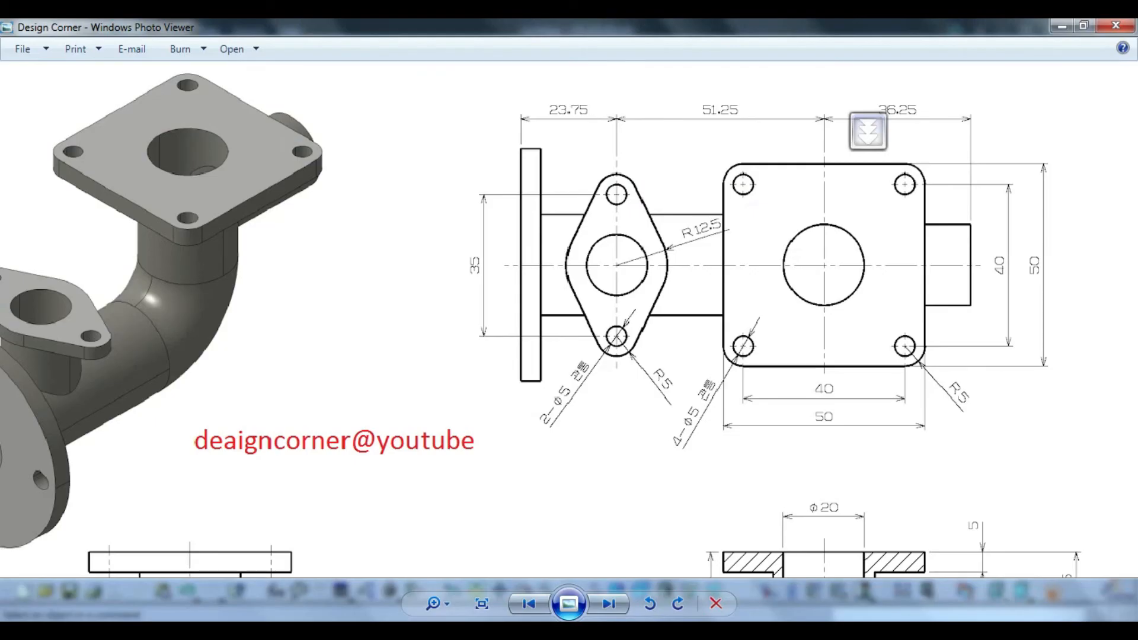
{"action": "mouse_move", "coordinate": [623, 536]}
{"action": "left_mouse_down"}
{"action": "mouse_move", "coordinate": [658, 207]}
{"action": "mouse_move", "coordinate": [658, 234]}
{"action": "left_mouse_up"}
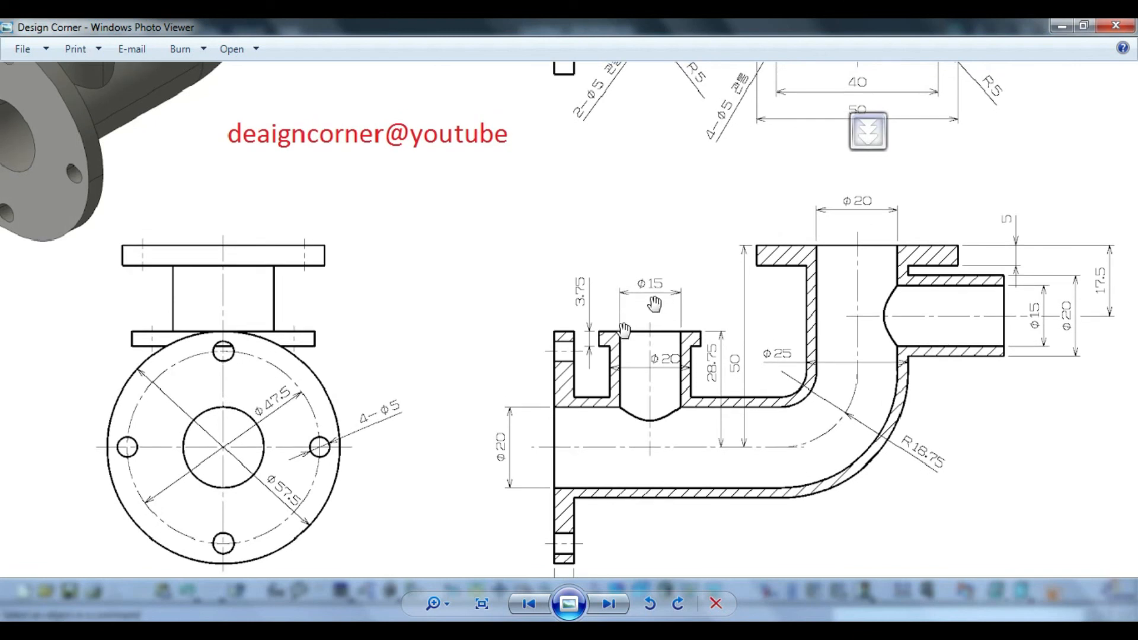
{"action": "mouse_move", "coordinate": [435, 630]}
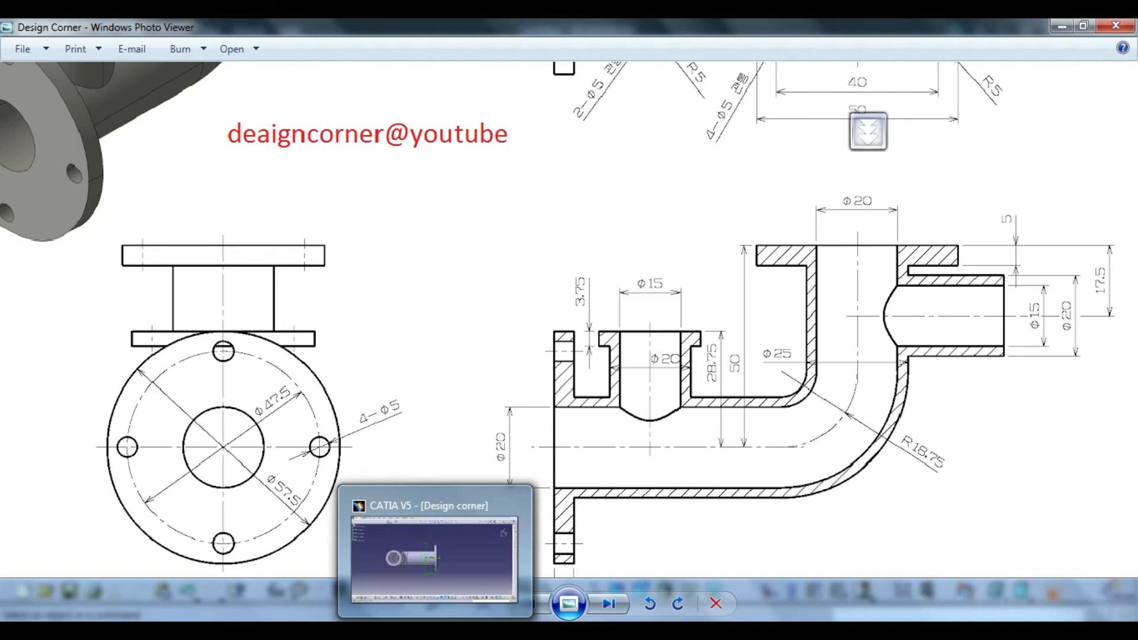
{"action": "left_click", "coordinate": [435, 558]}
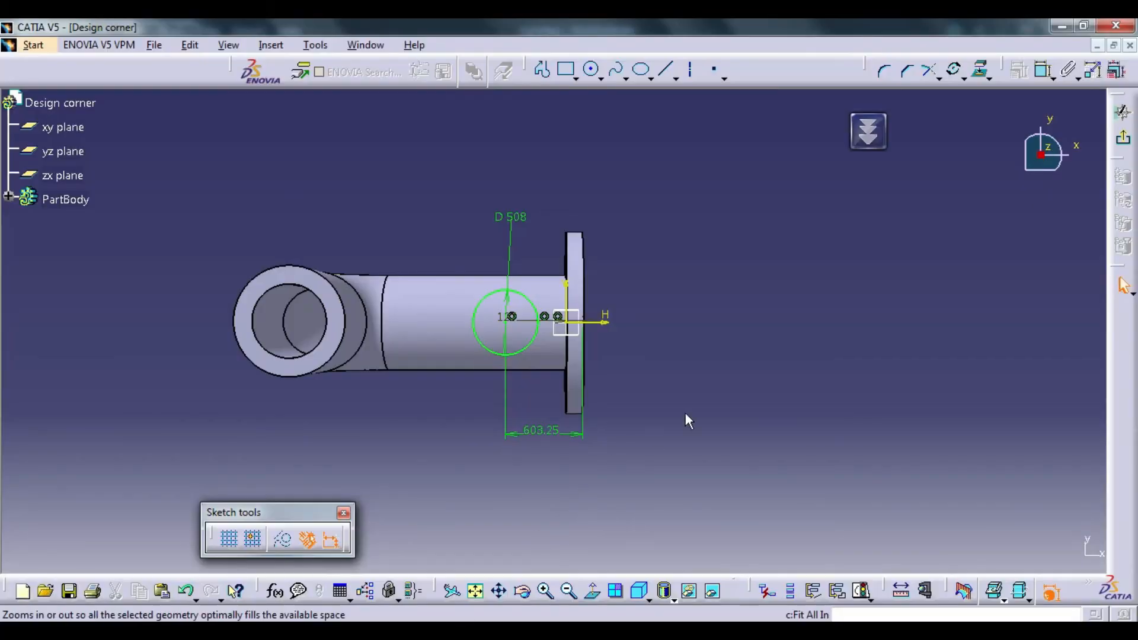
{"action": "left_click", "coordinate": [1121, 142]}
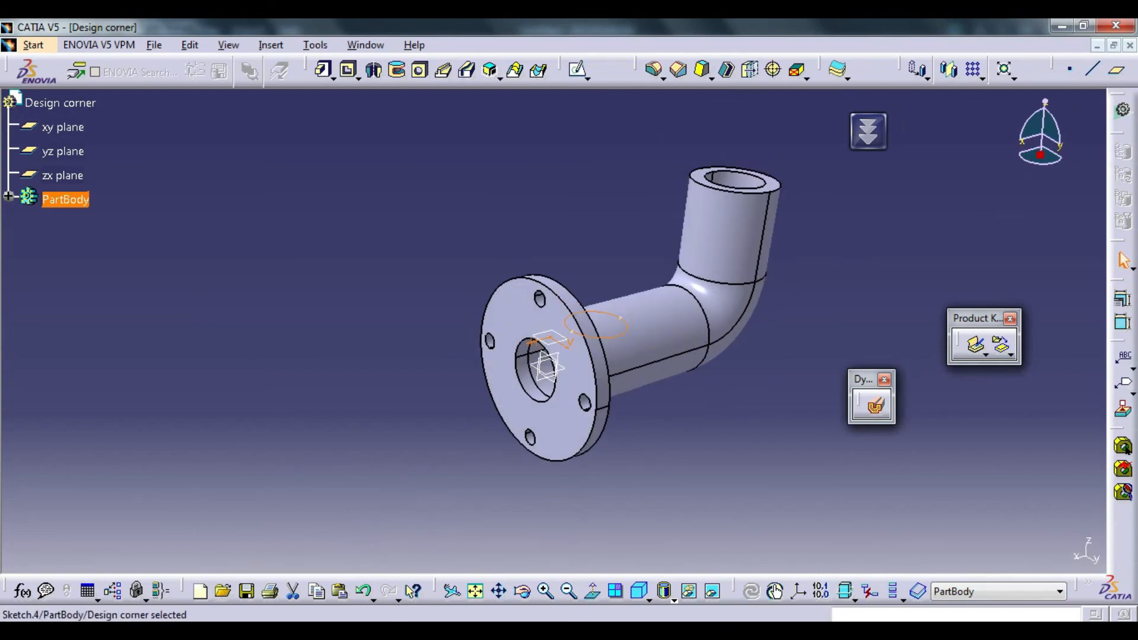
{"action": "key", "text": "alt+Tab"}
{"action": "left_click_drag", "start_coordinate": [632, 354], "coordinate": [626, 384]}
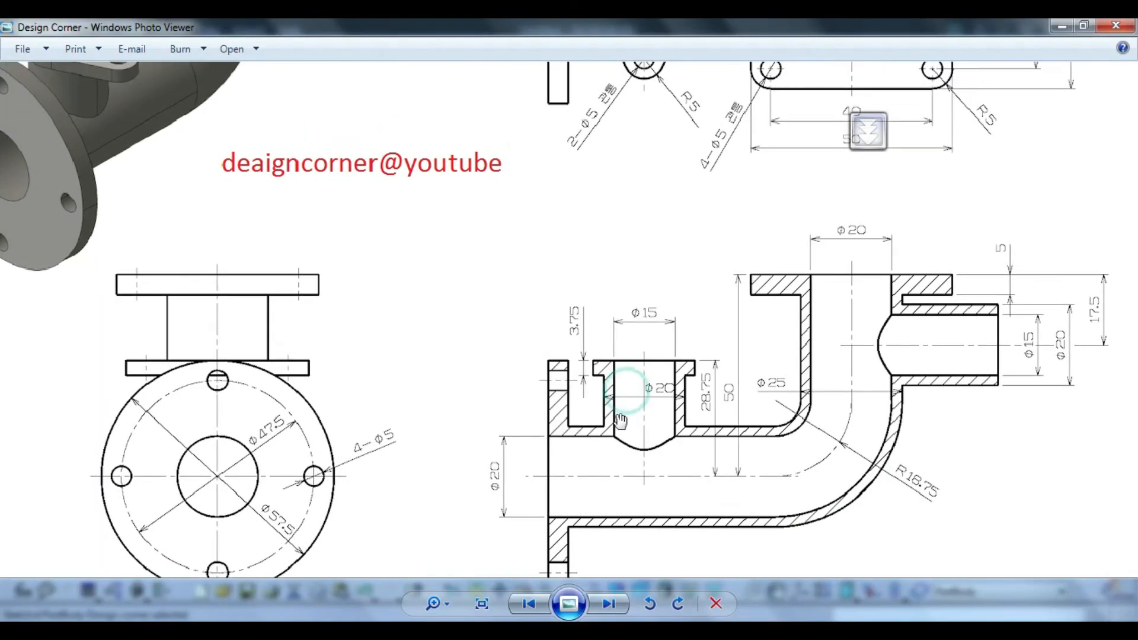